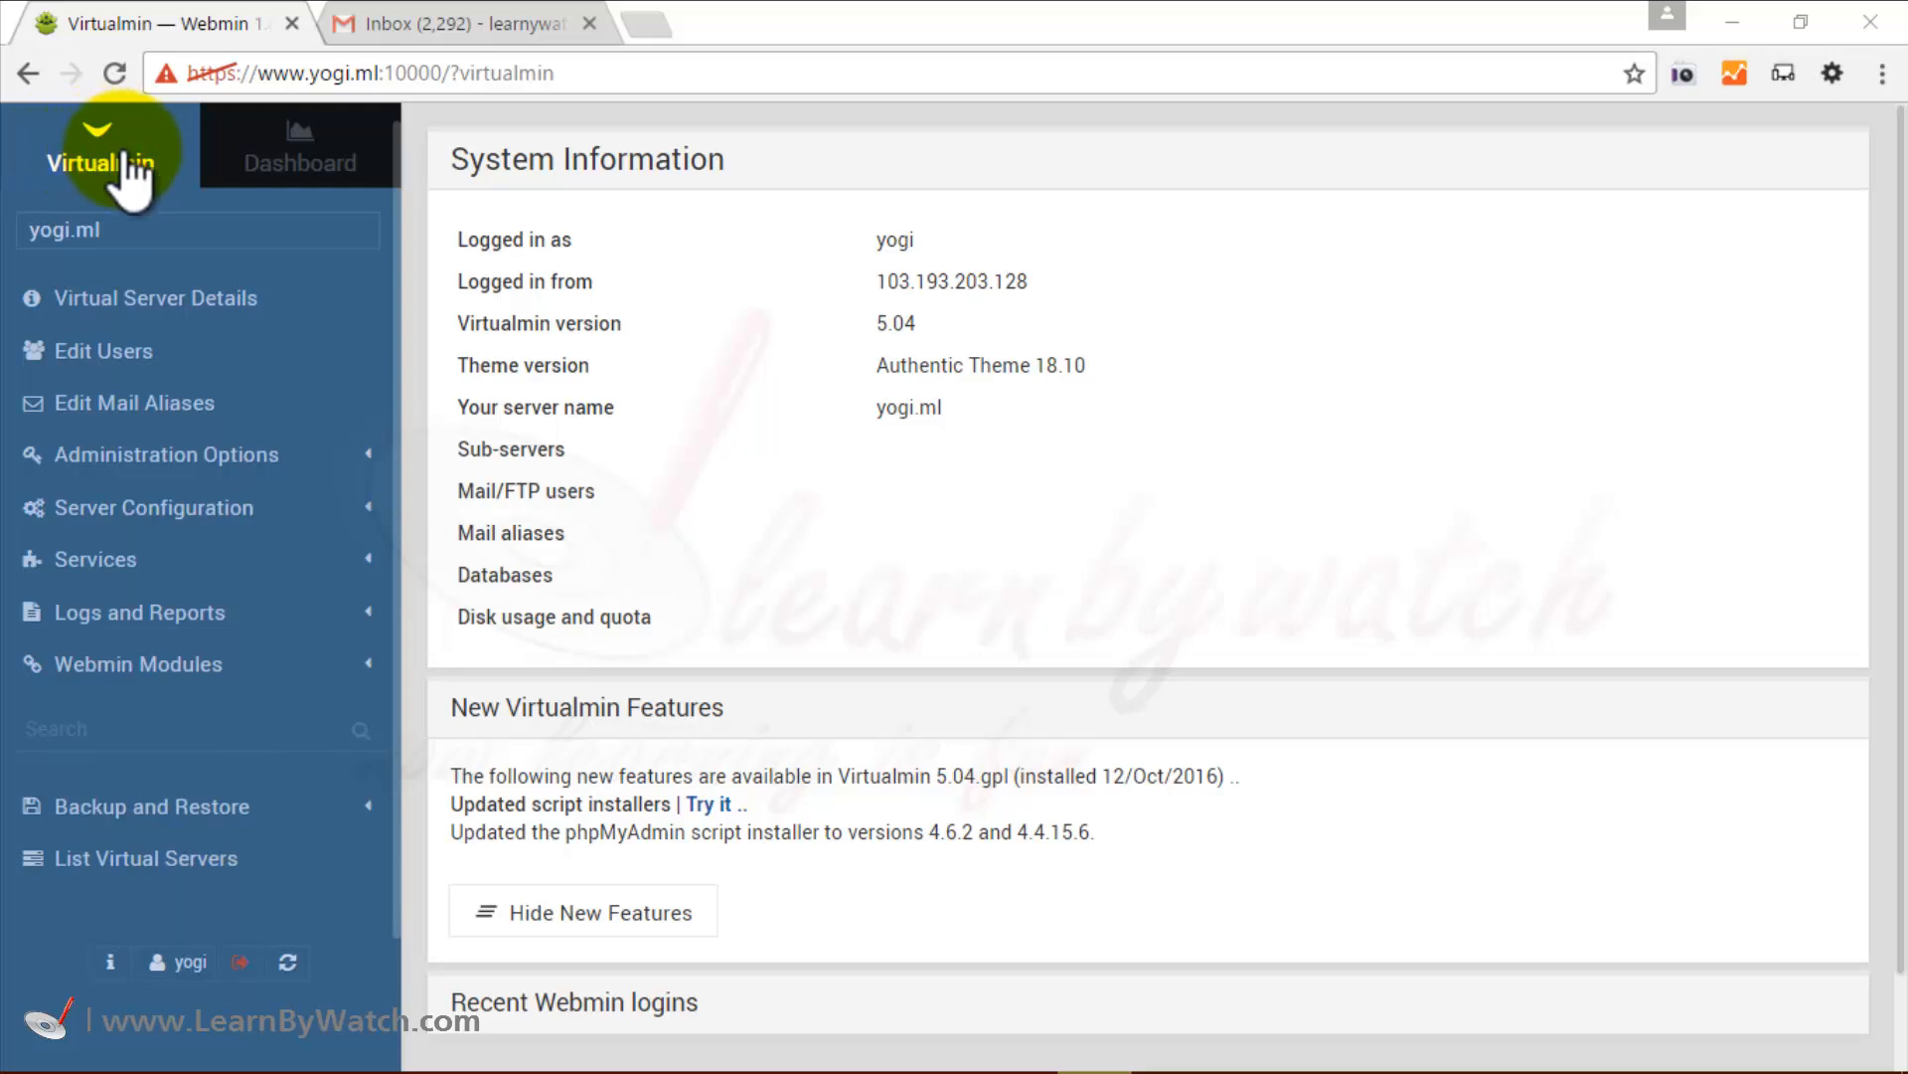
Open the yogi.ml Mail and FTP Users list and highlight the note about 4 additional mailboxes.
click(88, 365)
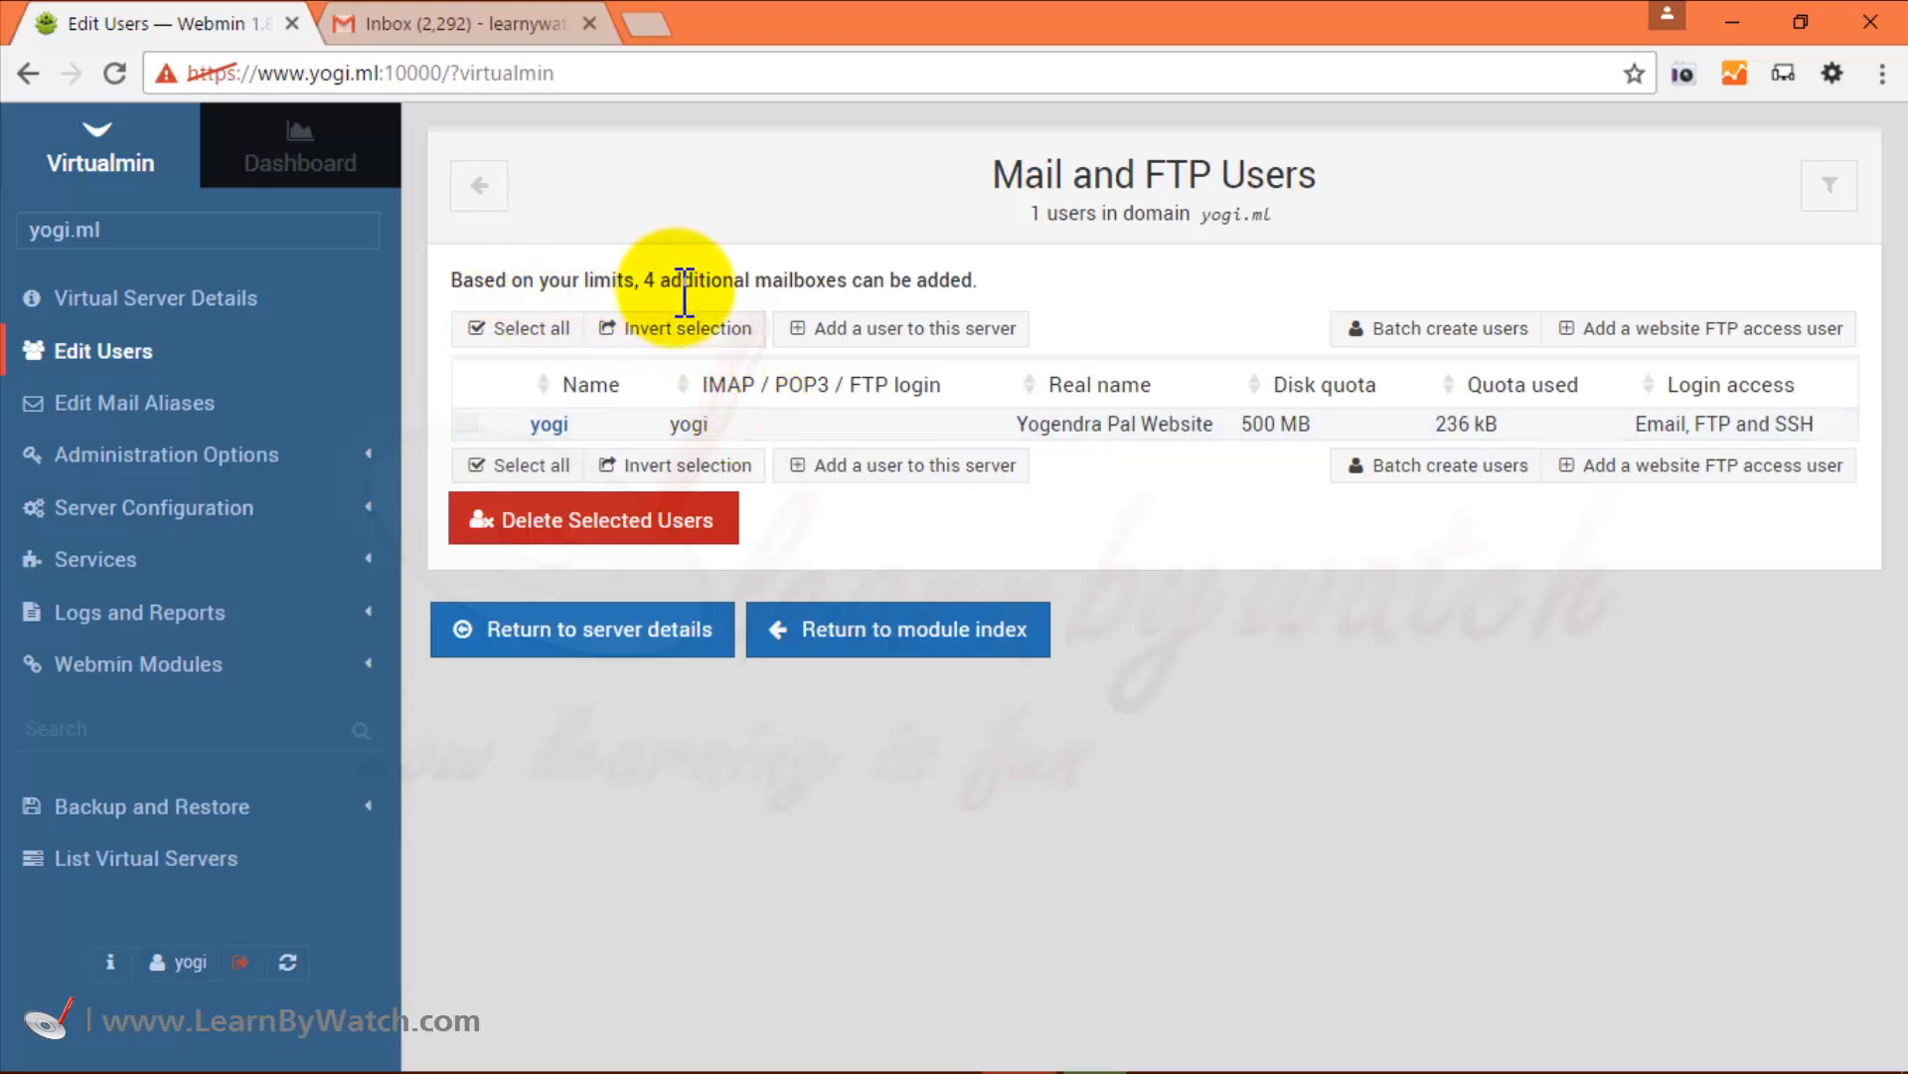
drag(645, 280, 1010, 279)
click(1033, 281)
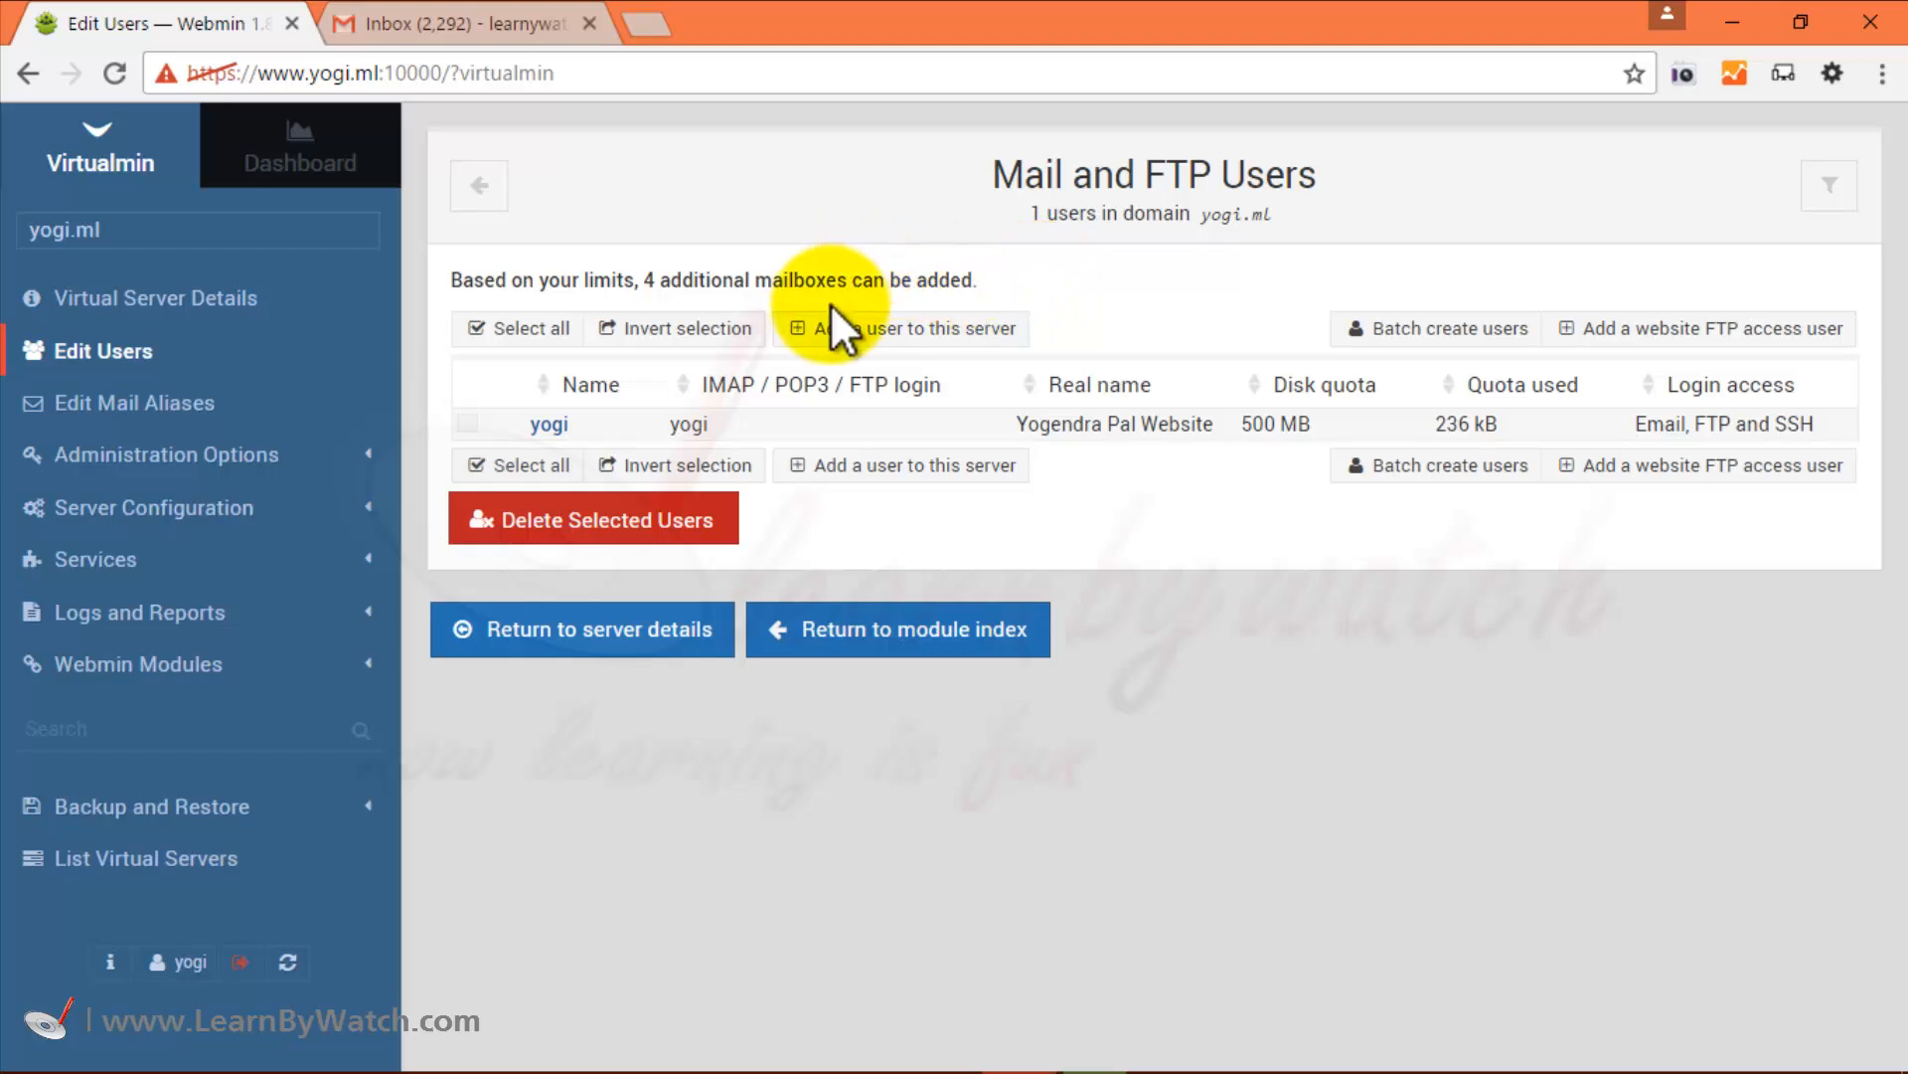
Start a new yogi.ml user and enter the mailbox name, the user's real name and password.
click(900, 330)
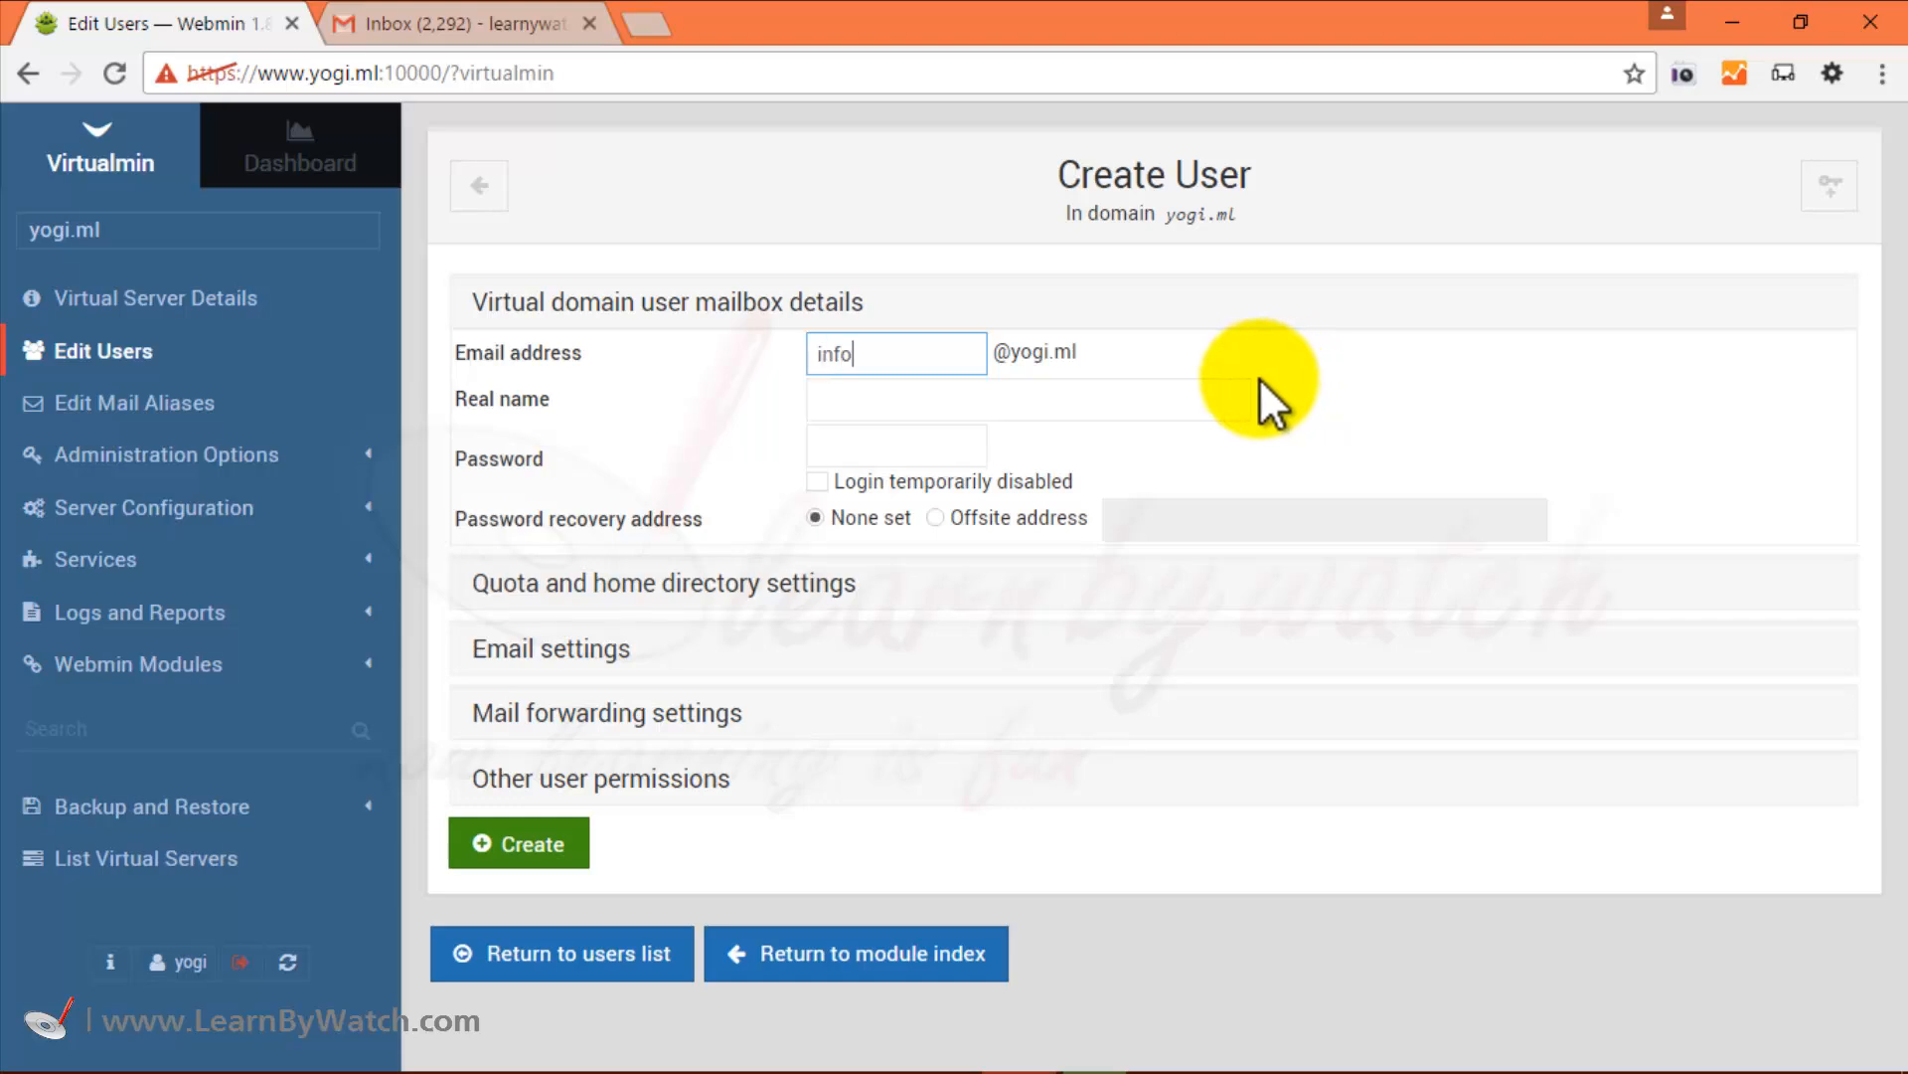
click(1044, 397)
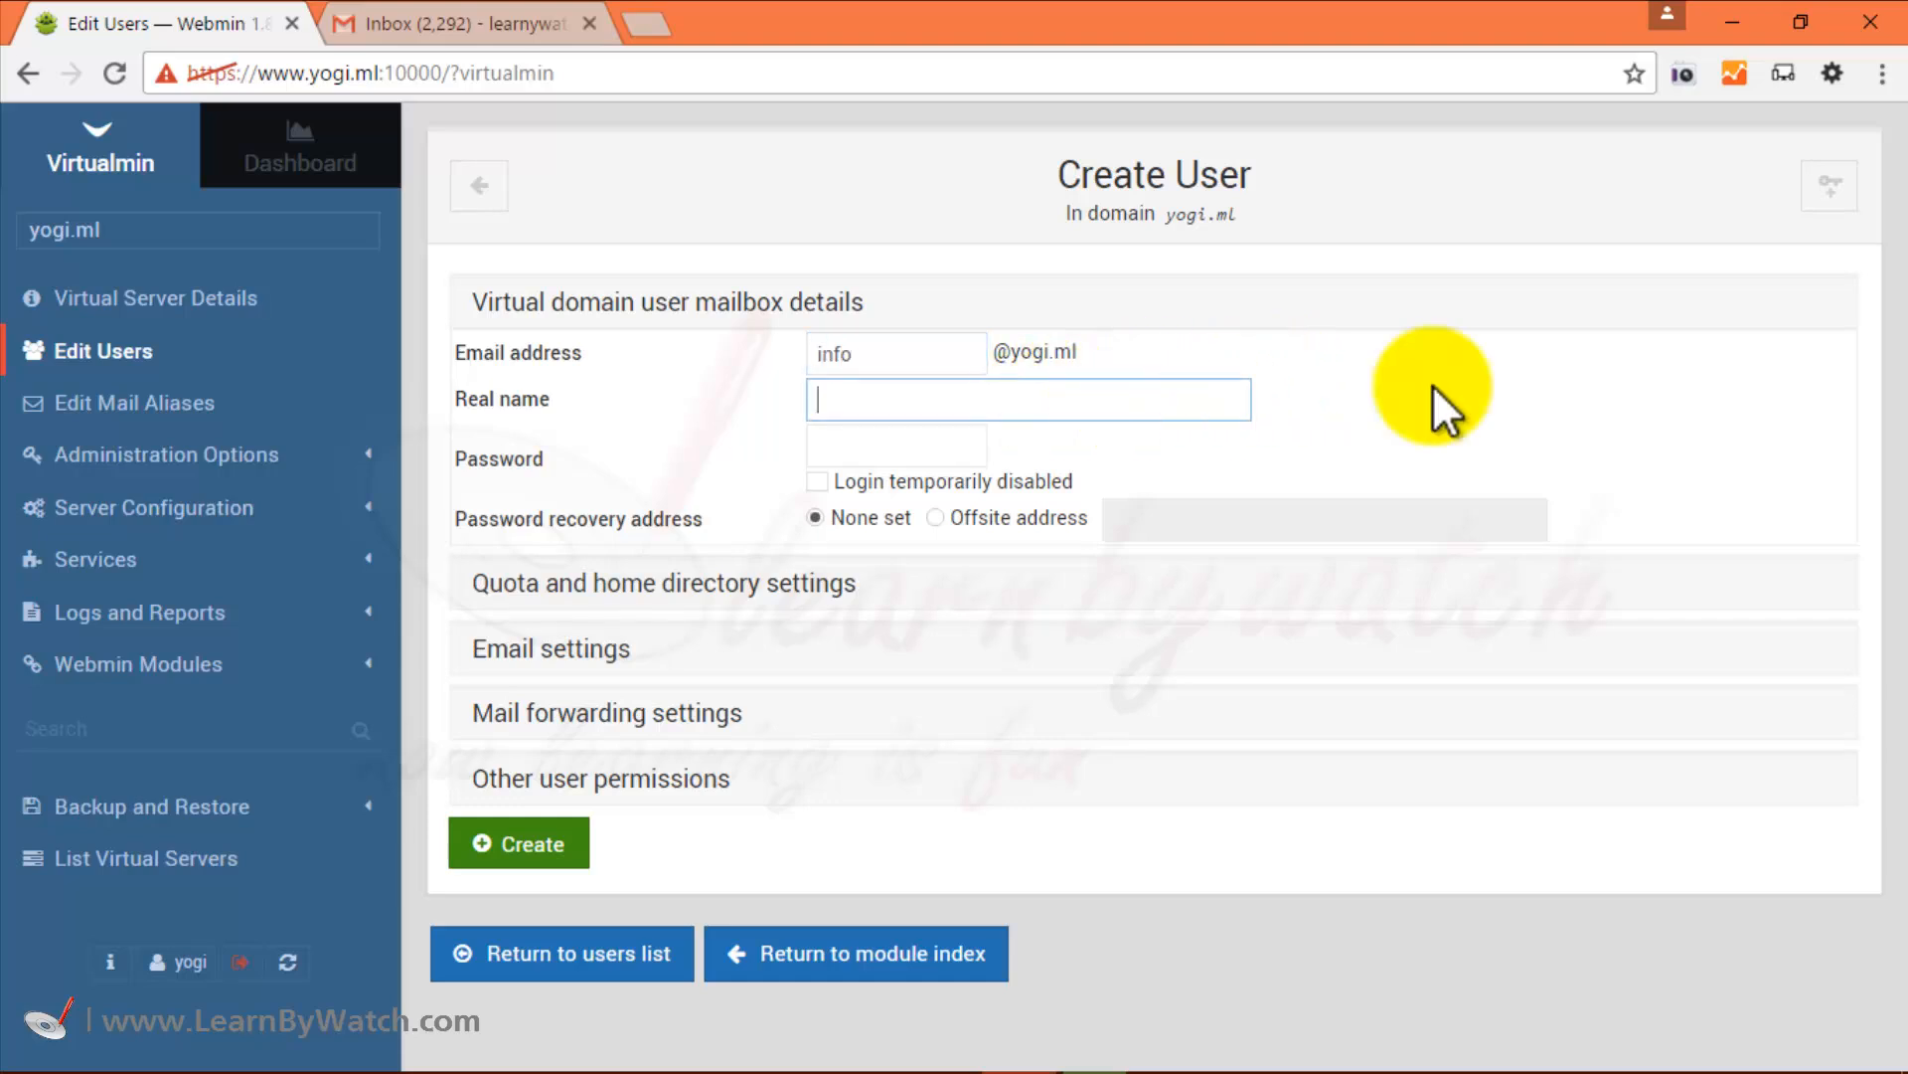
key(Tab)
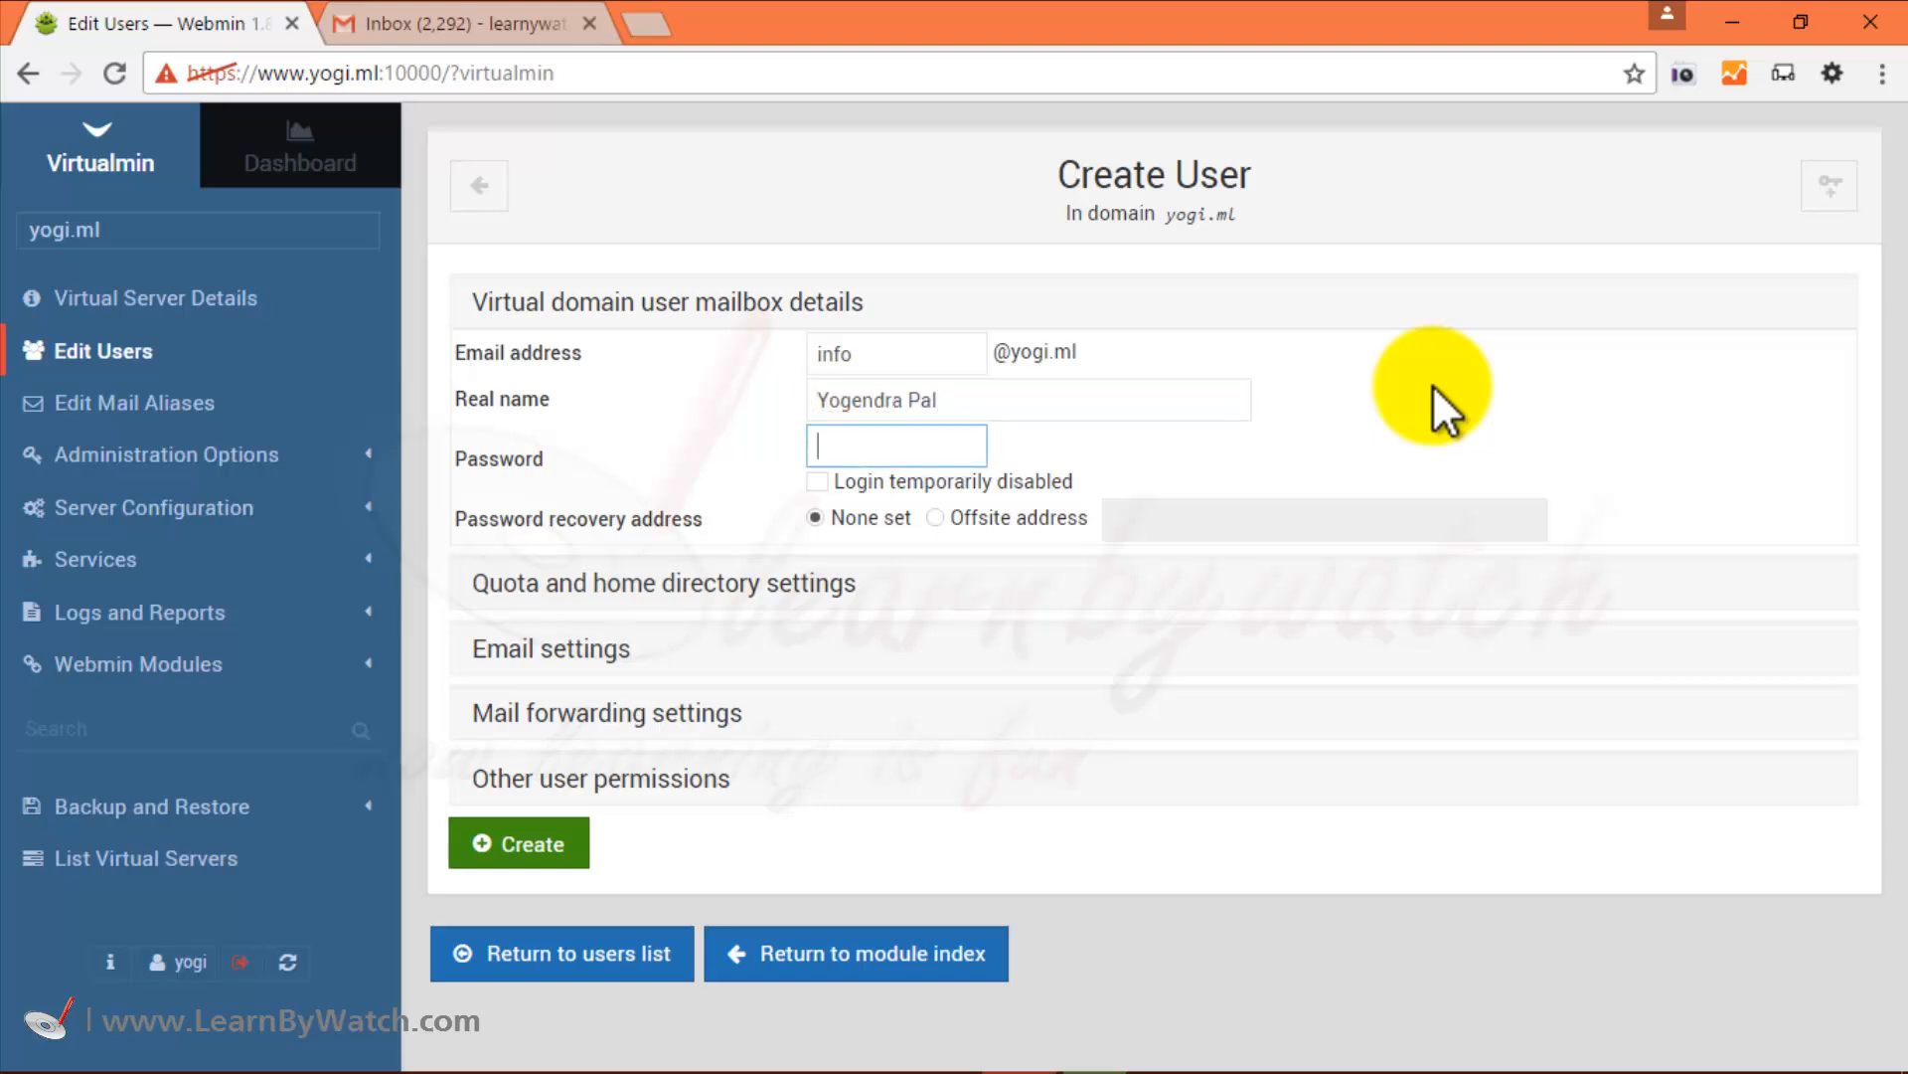
text(••••••)
text(••••••)
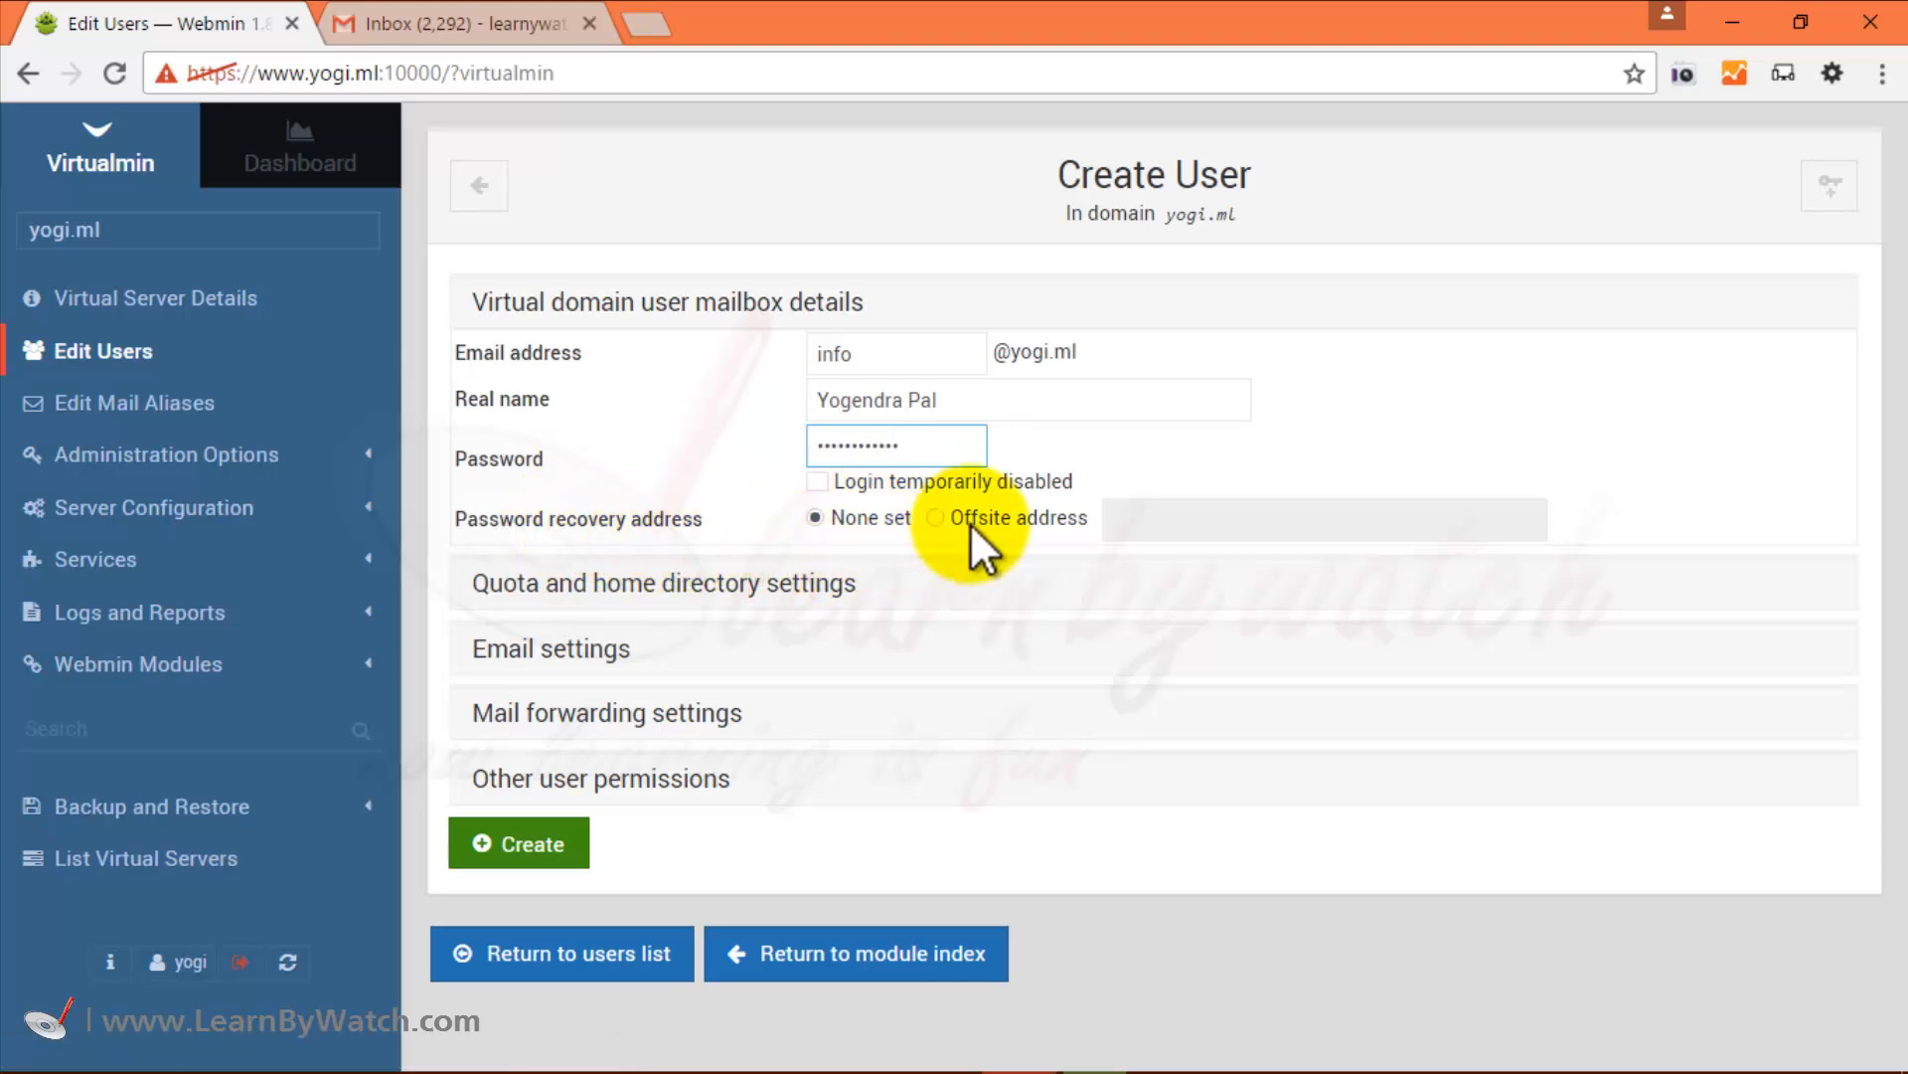
Choose an offsite password recovery address and enter the user's Gmail address.
click(937, 518)
click(1206, 525)
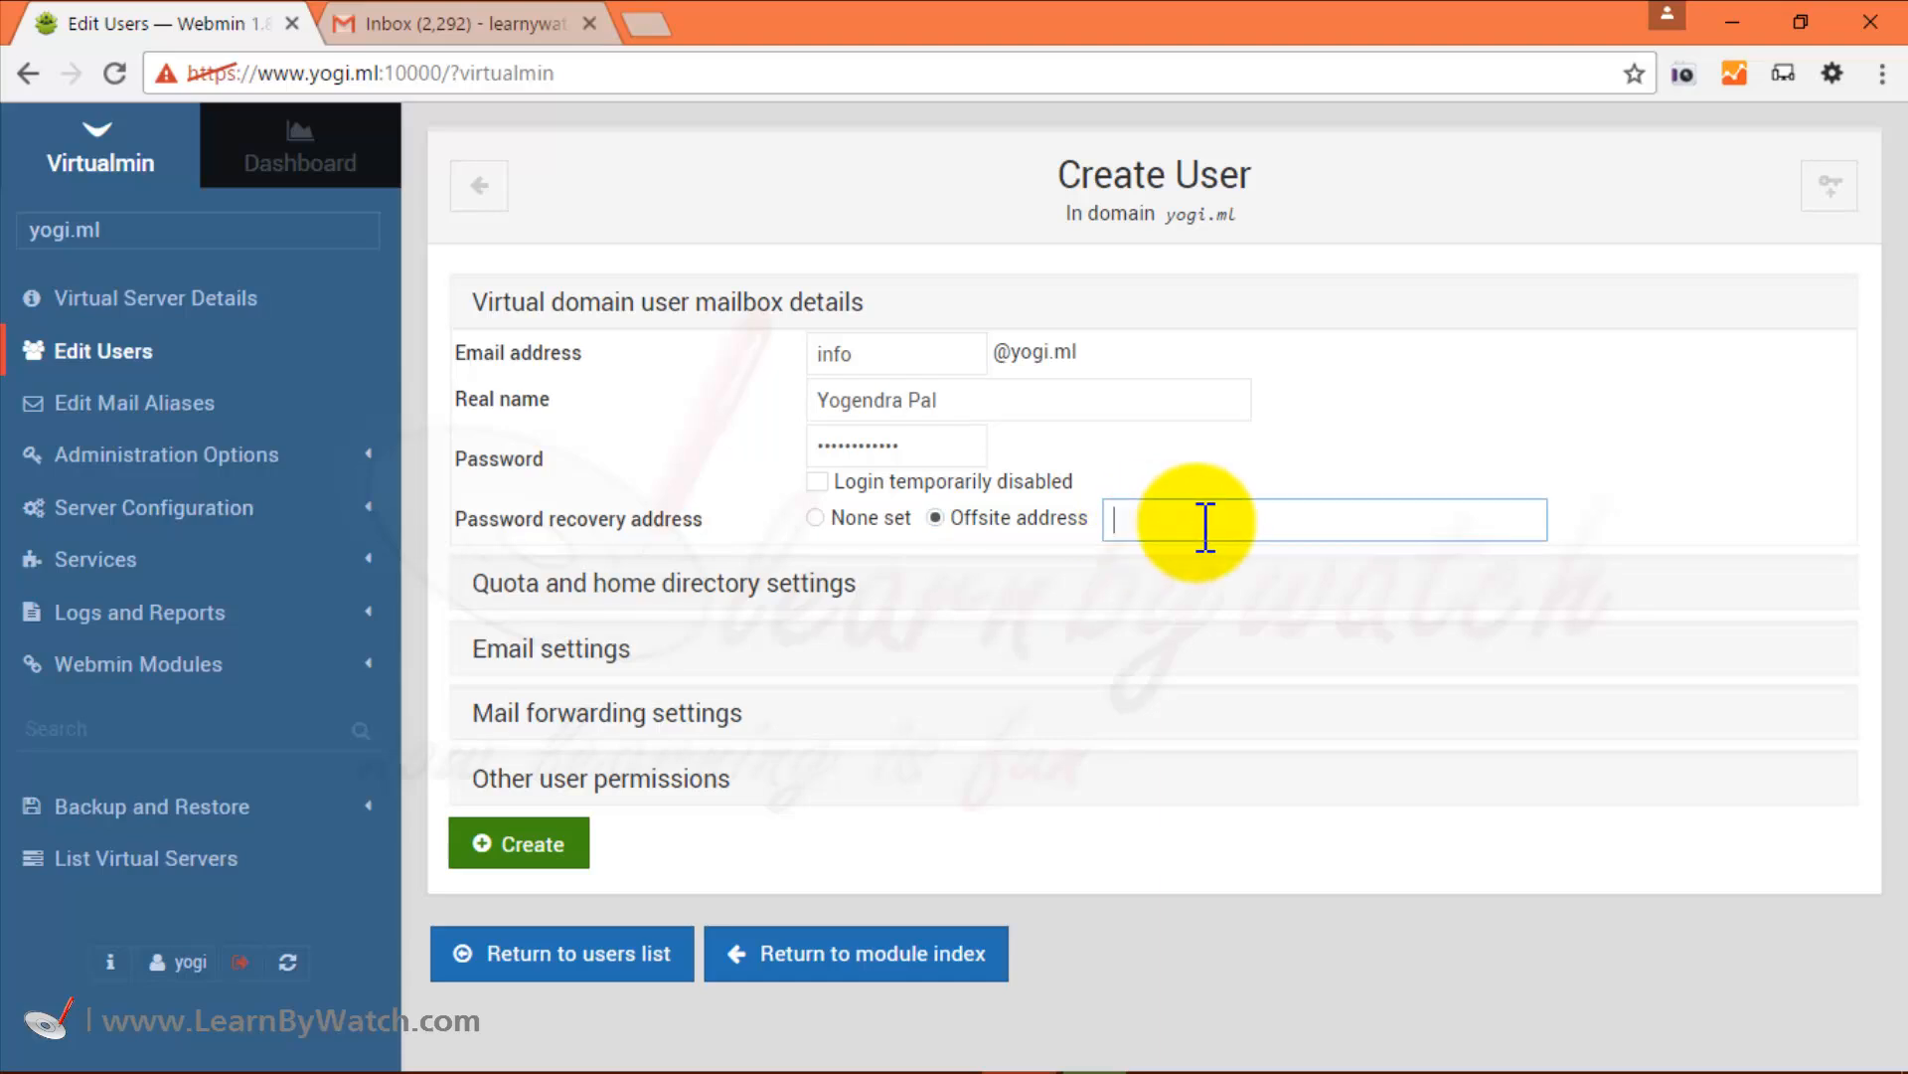
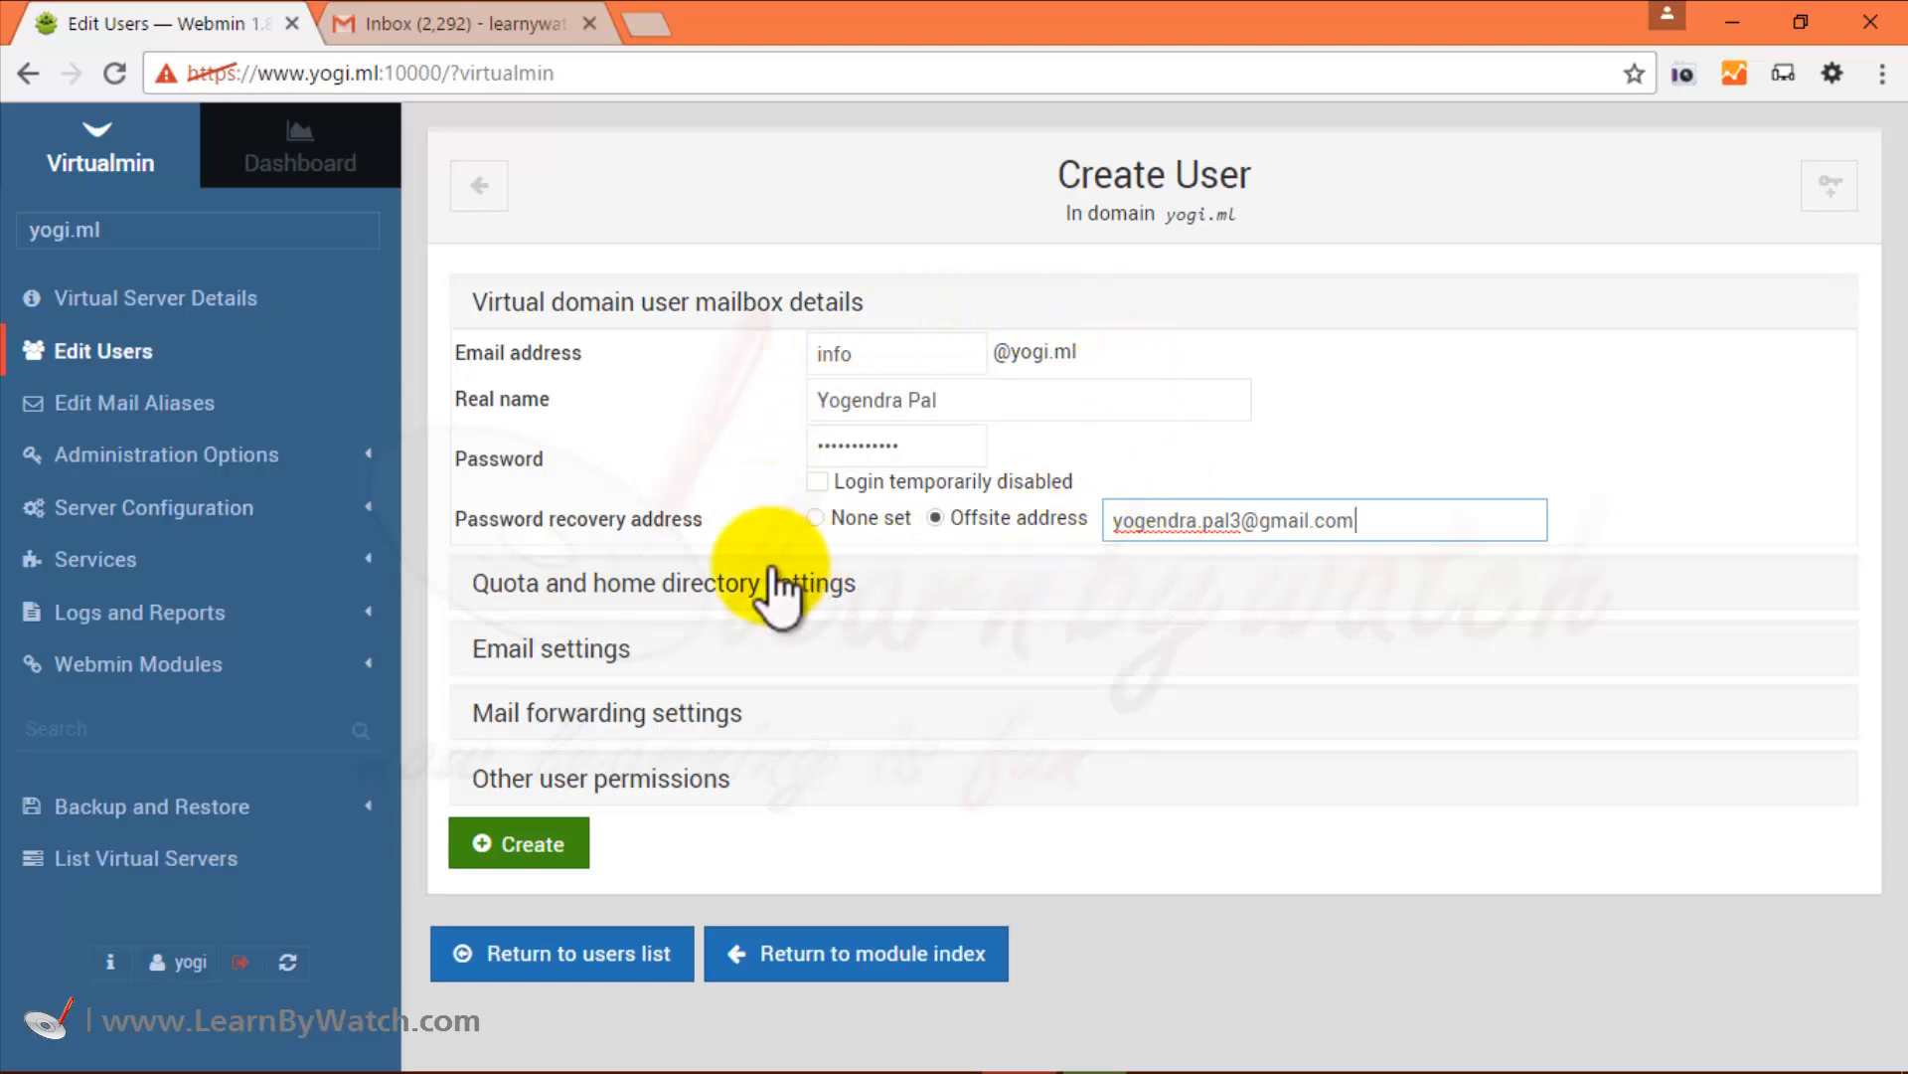
Change the home directory quota from 50 to 10 MB.
click(686, 586)
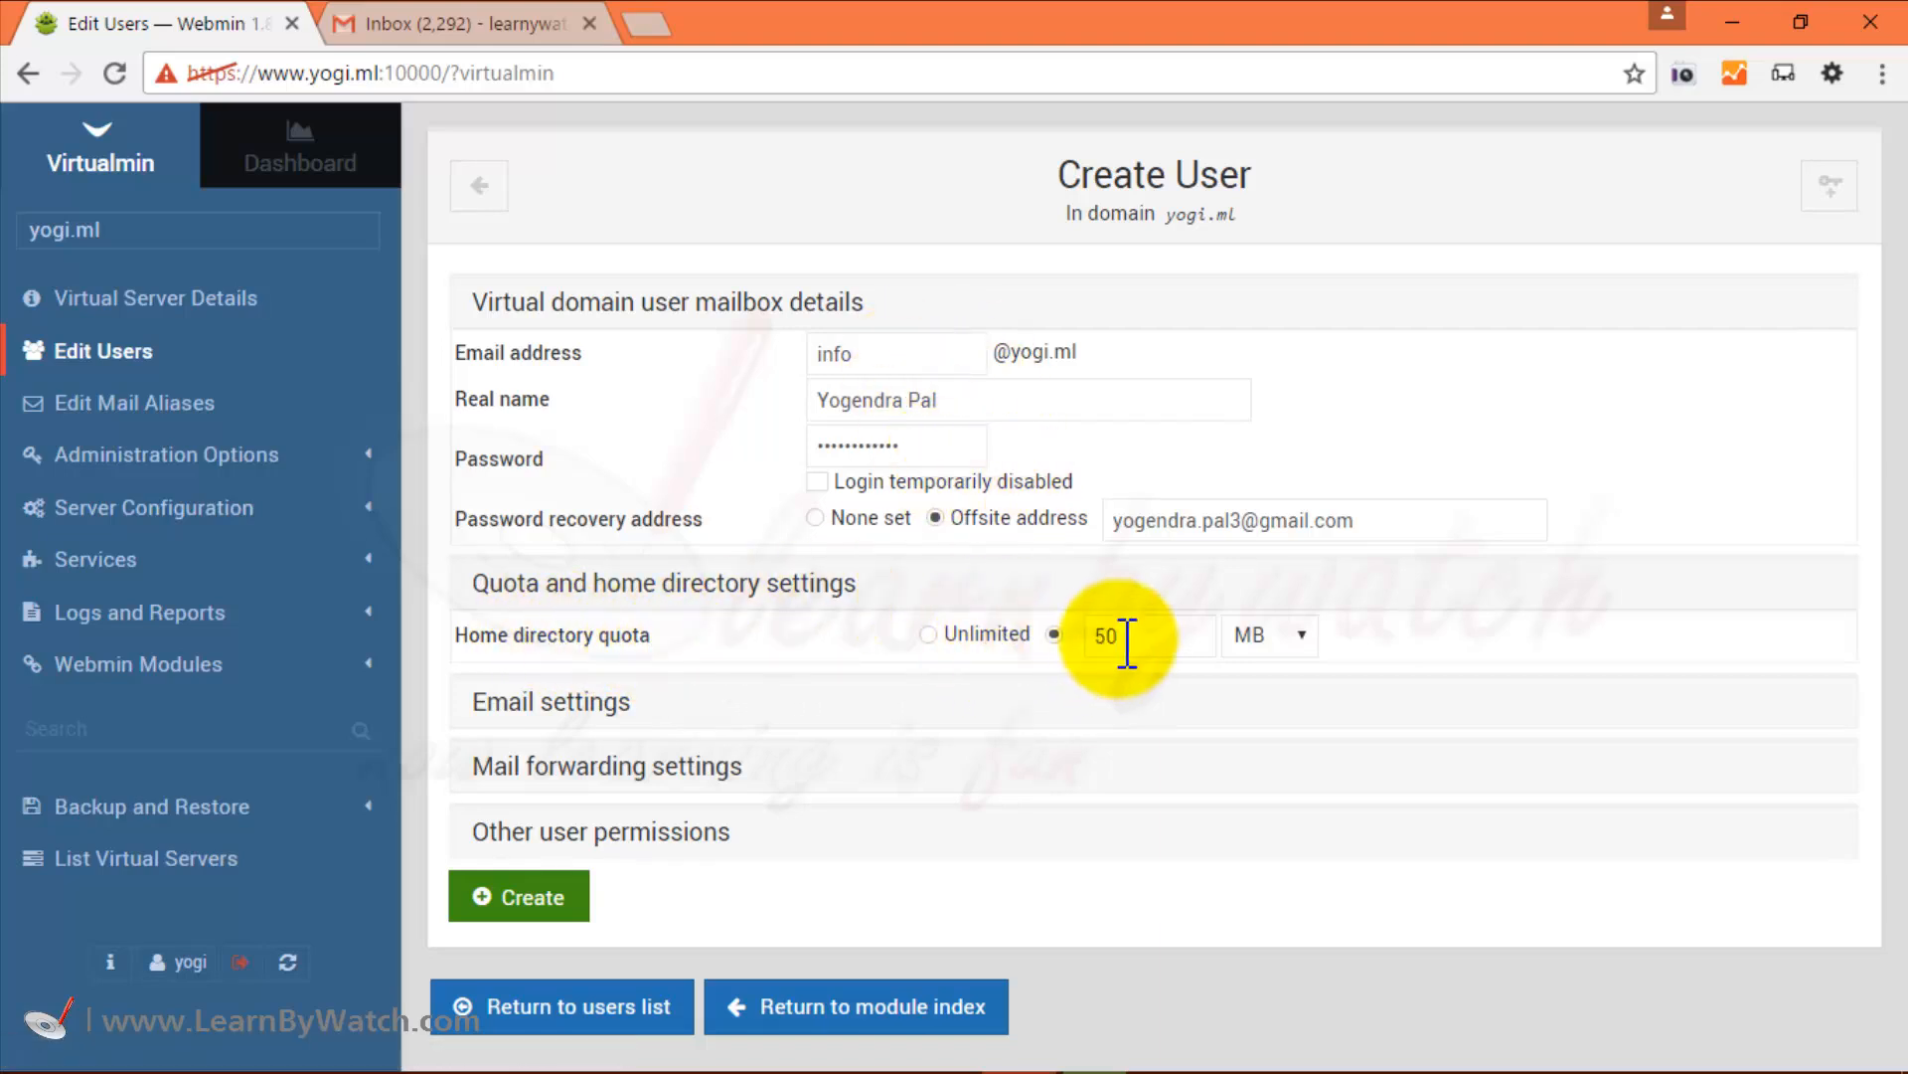
drag(1121, 637, 1074, 638)
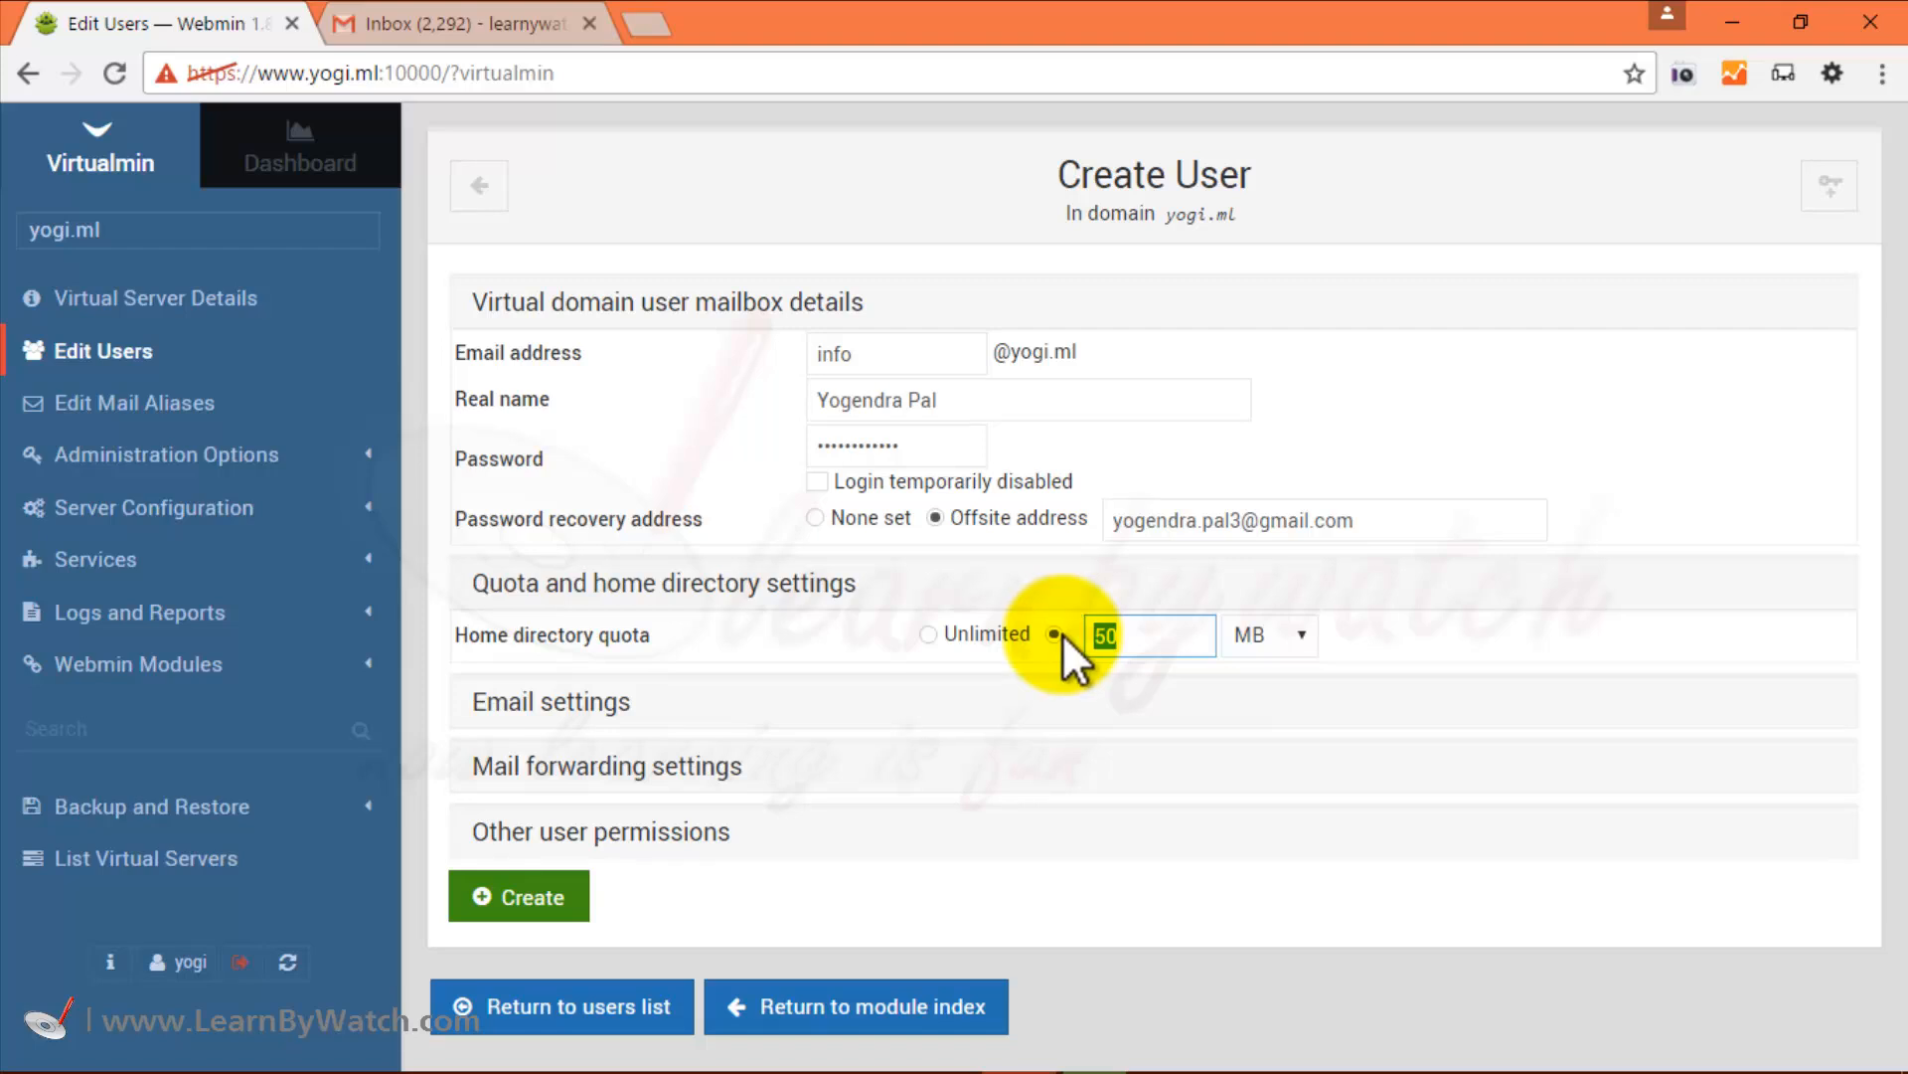
text(10)
Expand Email settings and leave Primary email address enabled set to Yes.
click(508, 702)
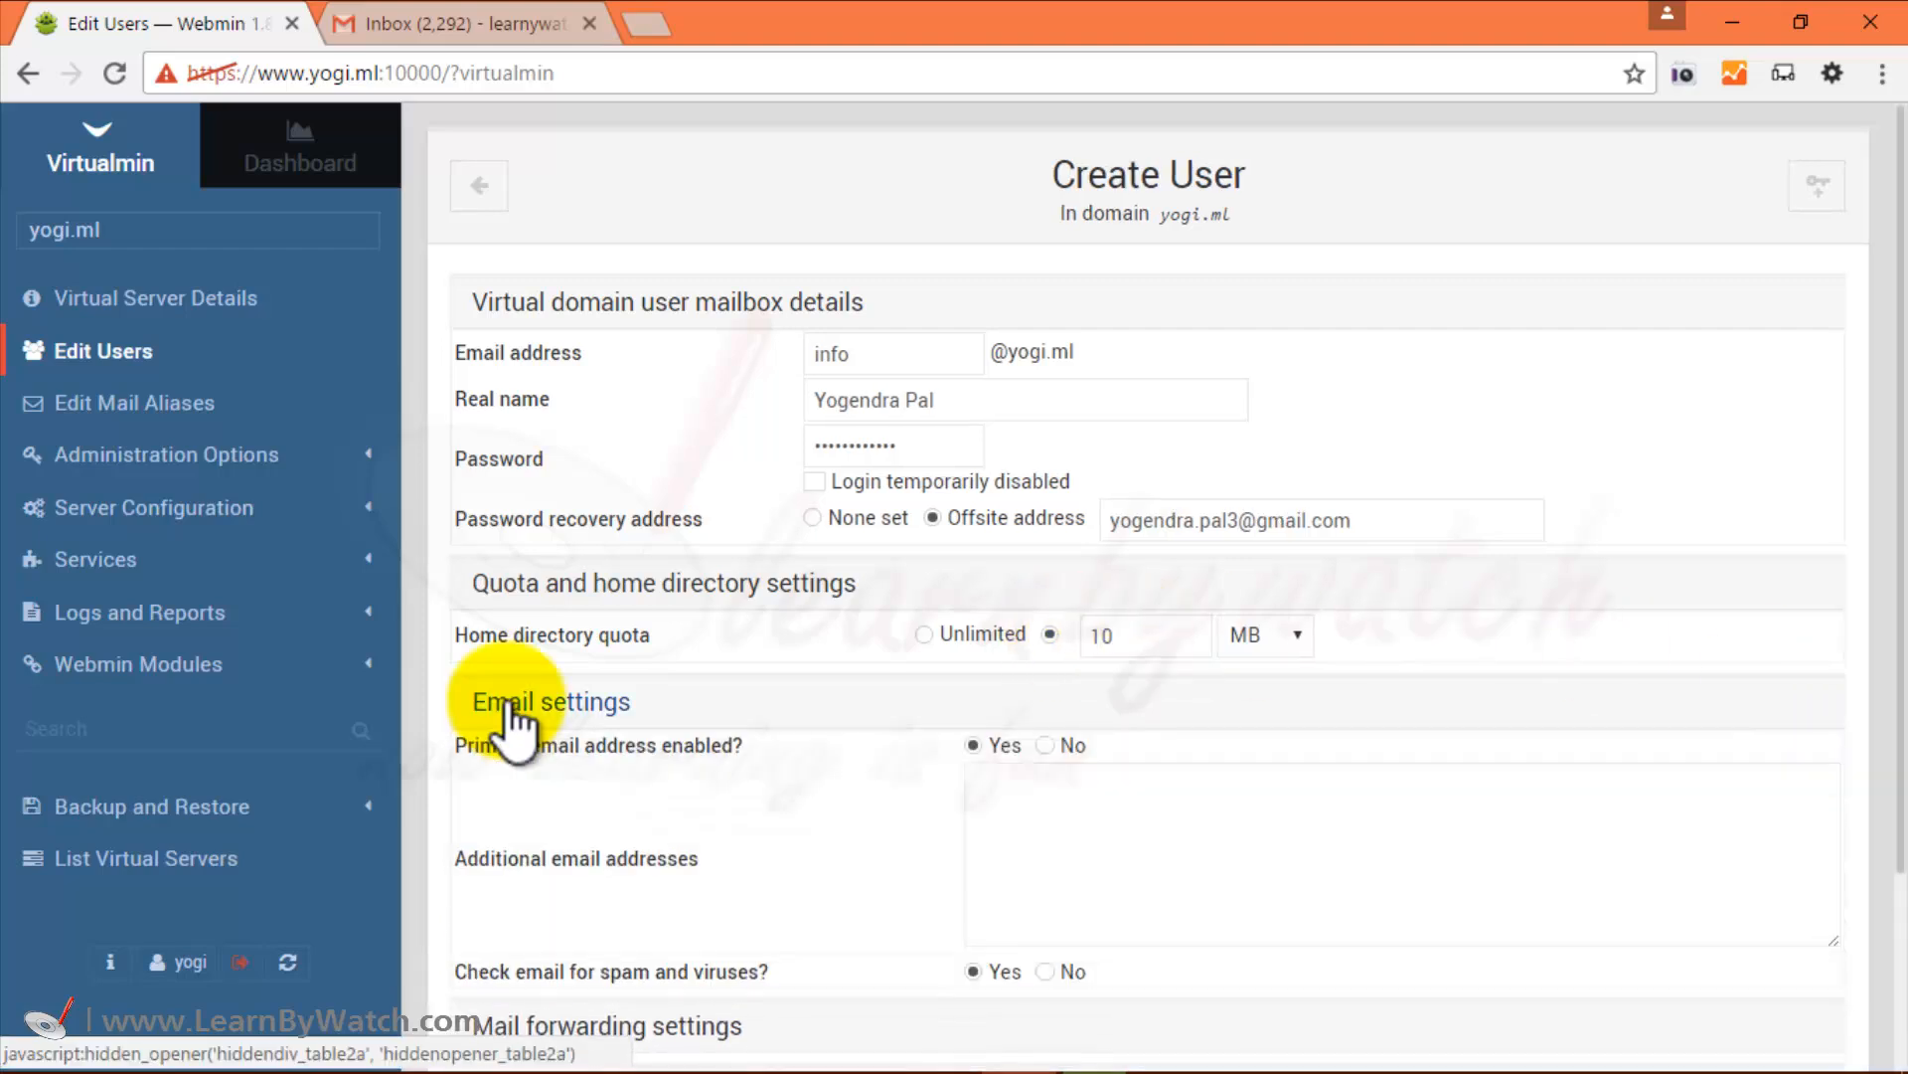
scroll(785, 710, down, 3)
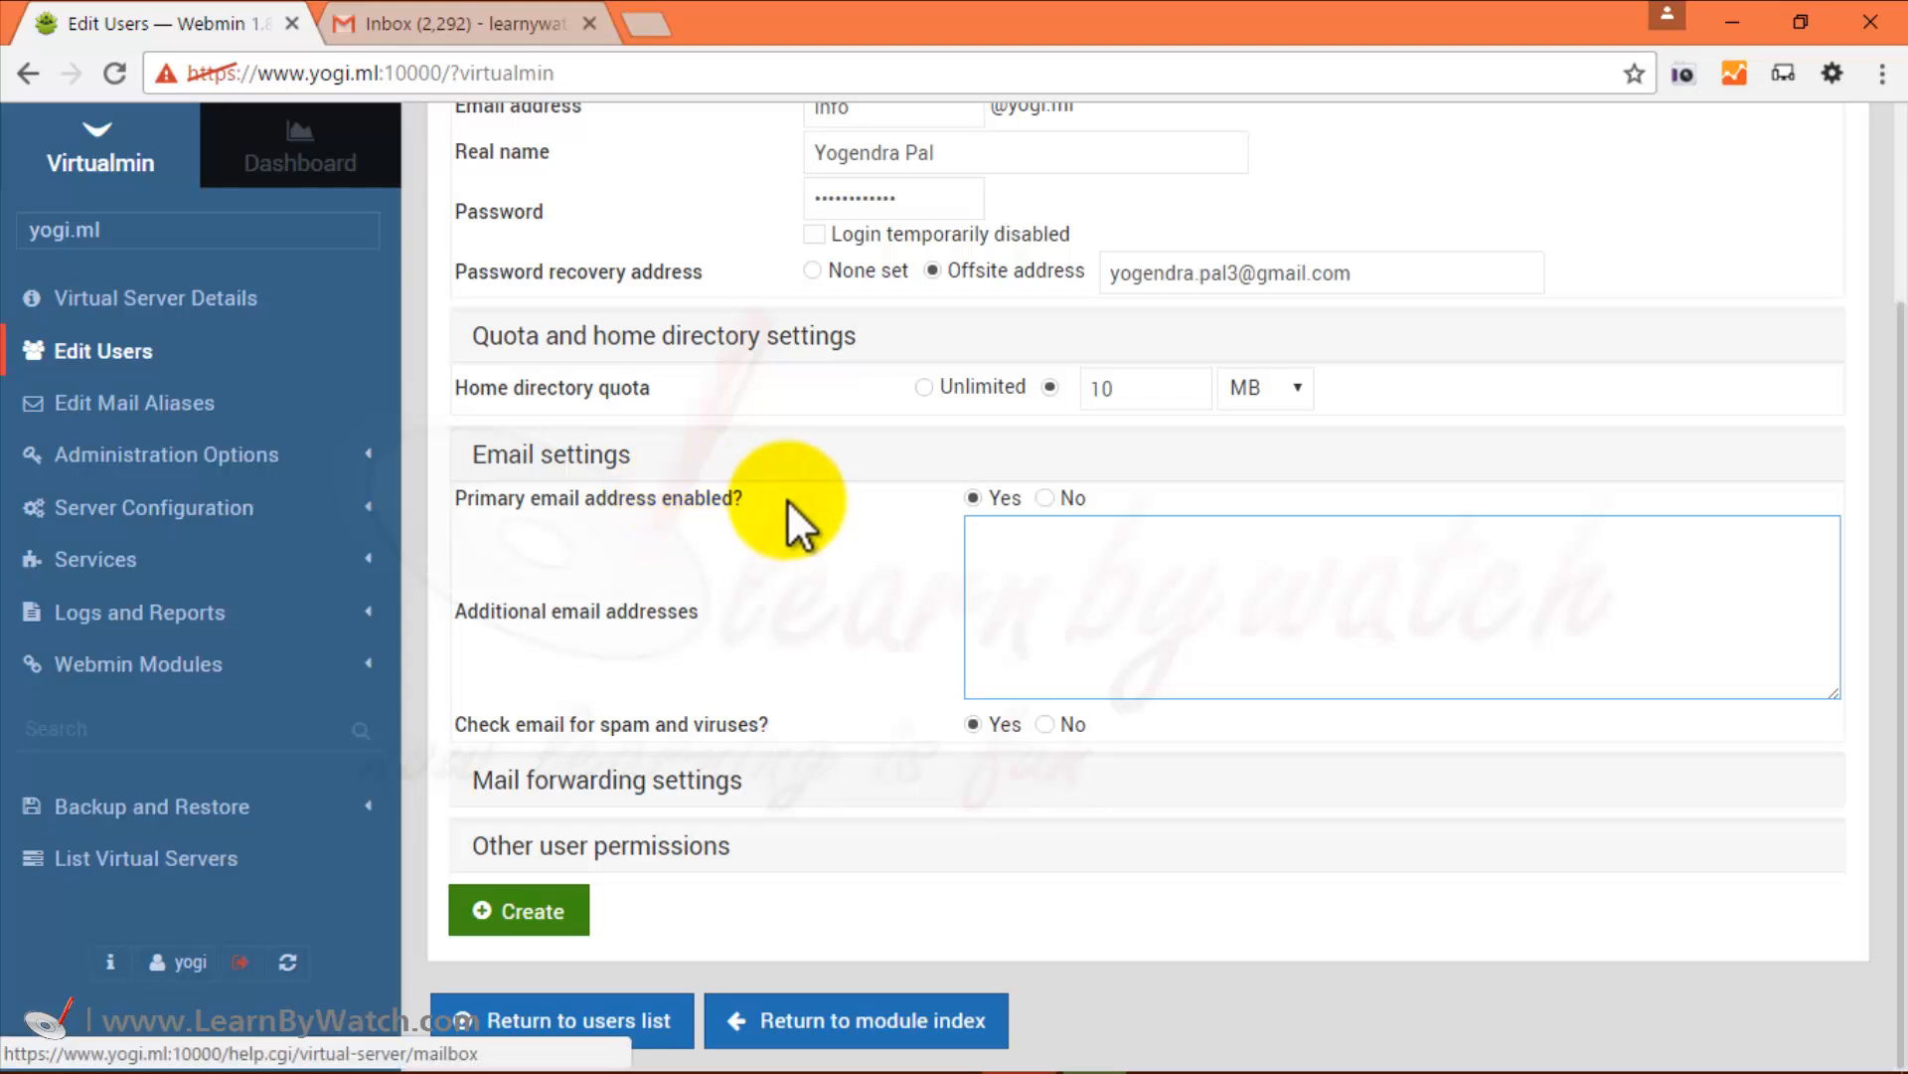
scroll(812, 501, up, 2)
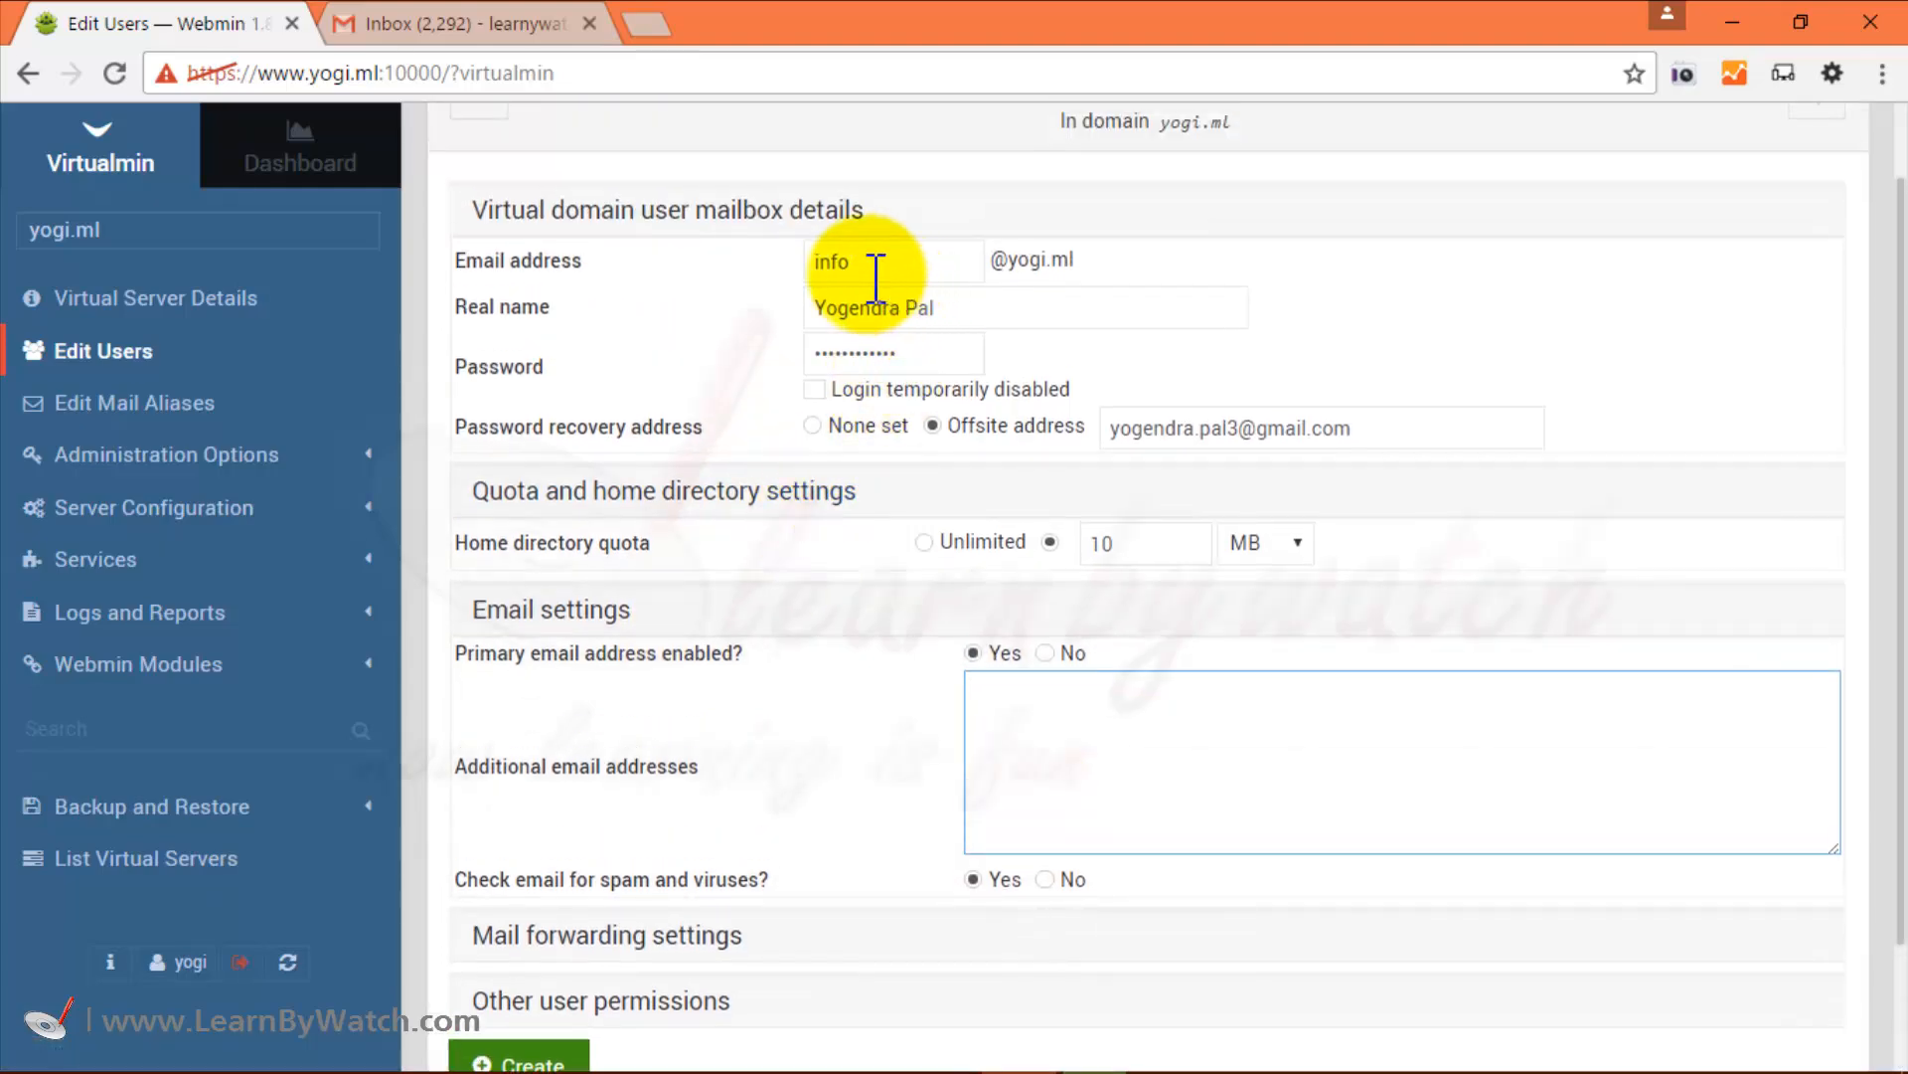
scroll(833, 398, down, 2)
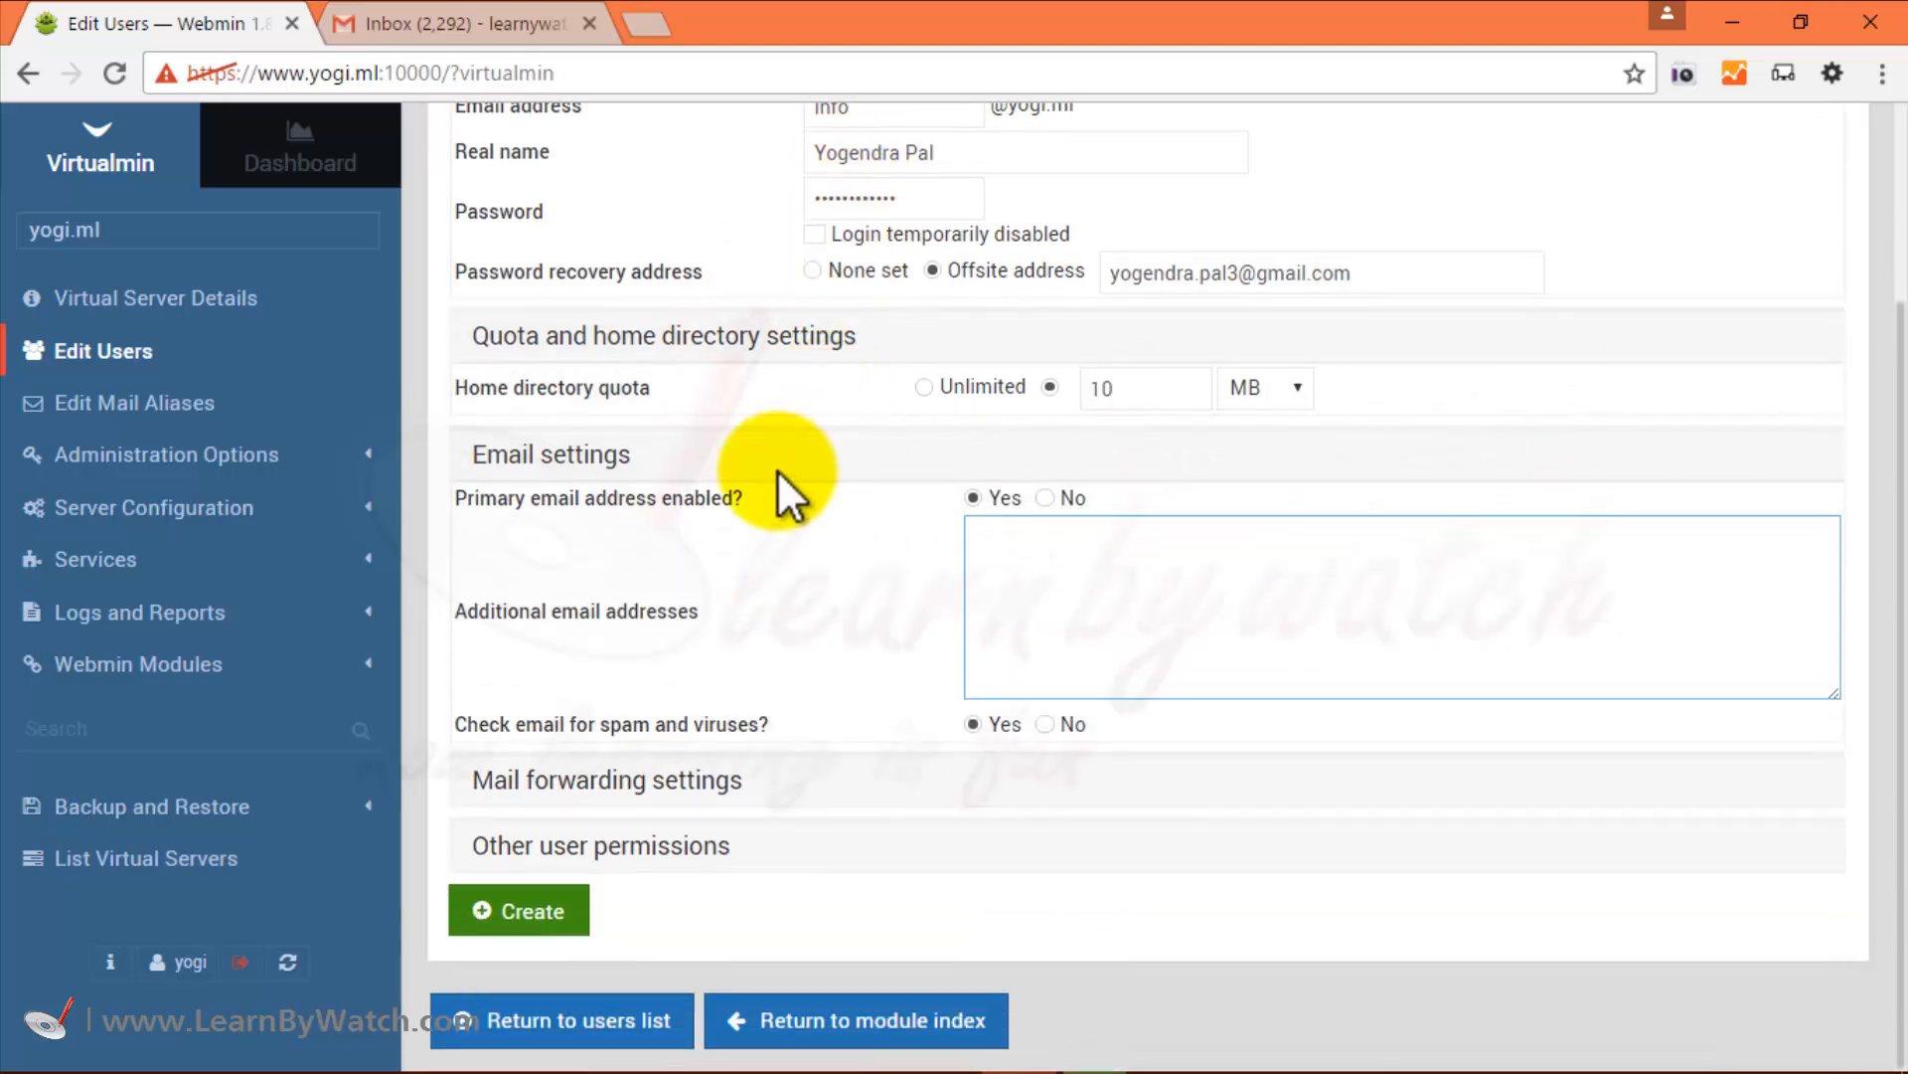
click(1046, 499)
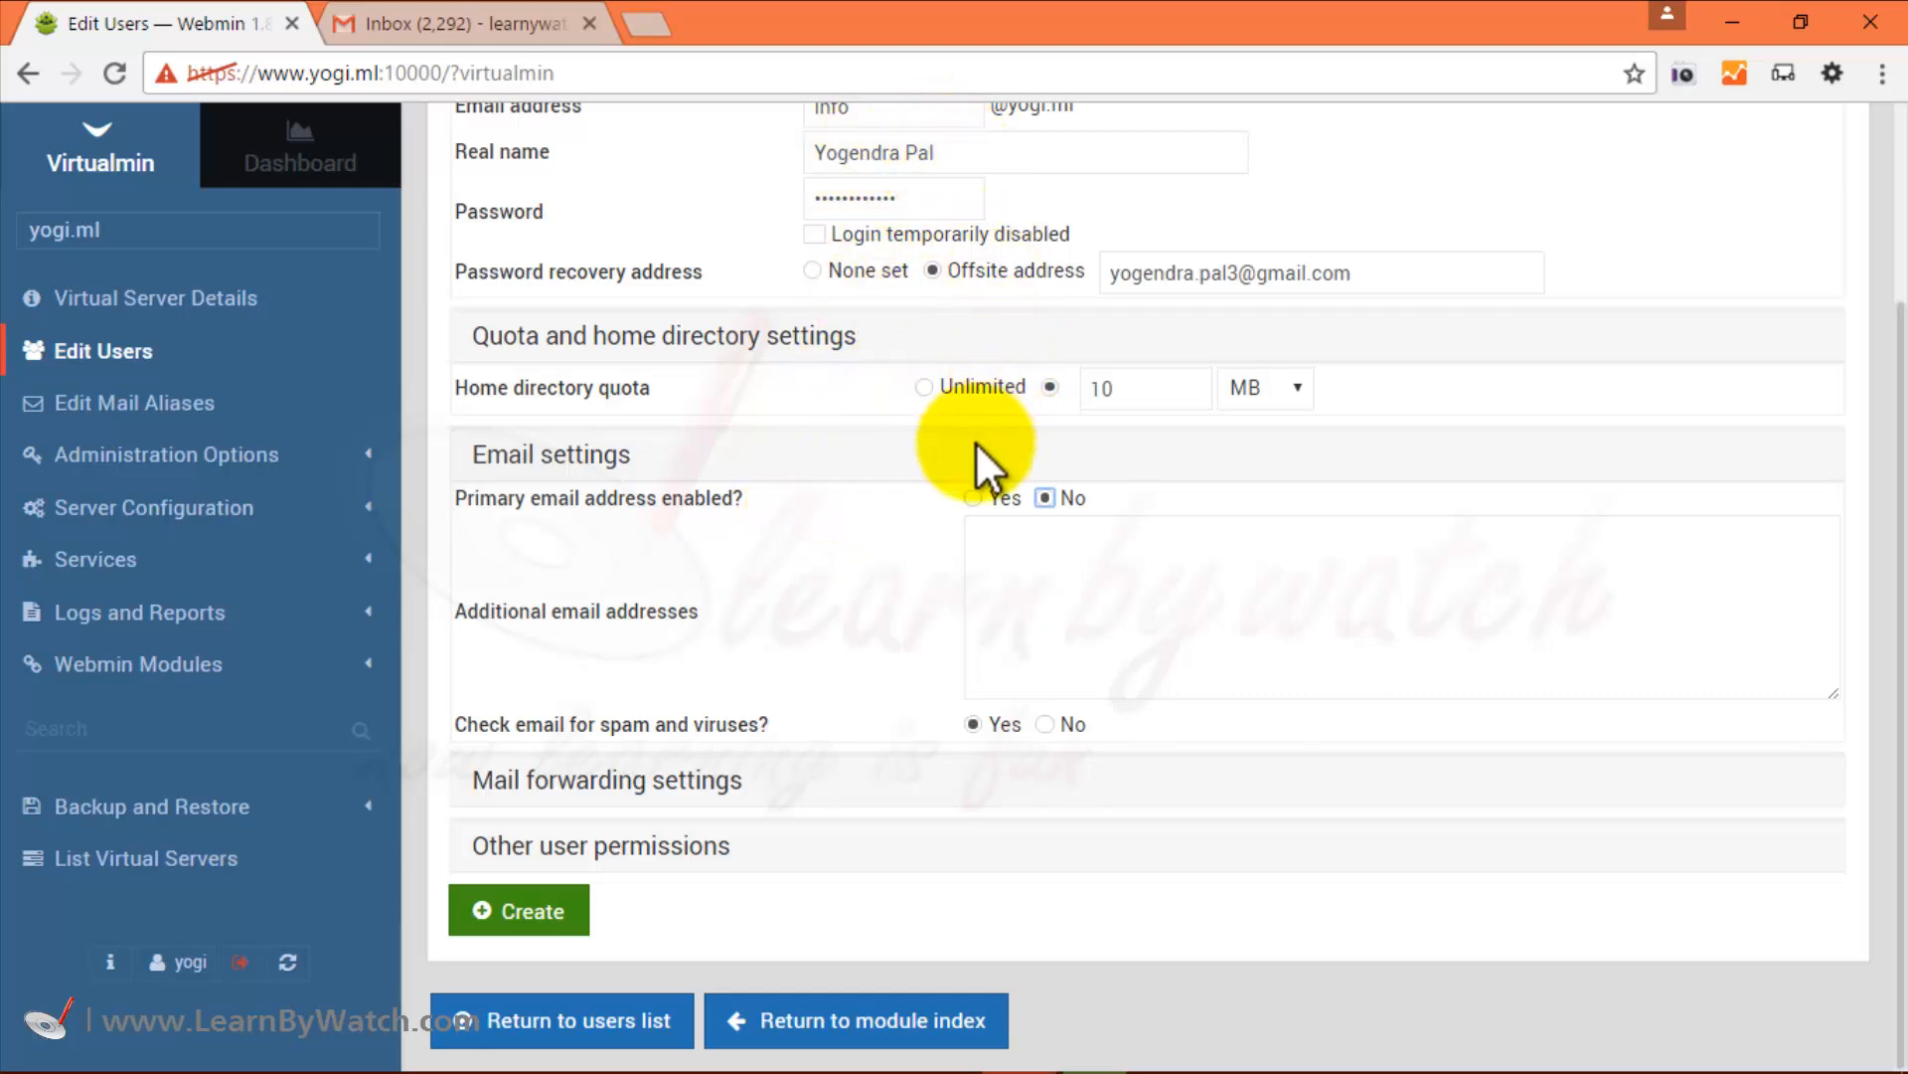
click(978, 503)
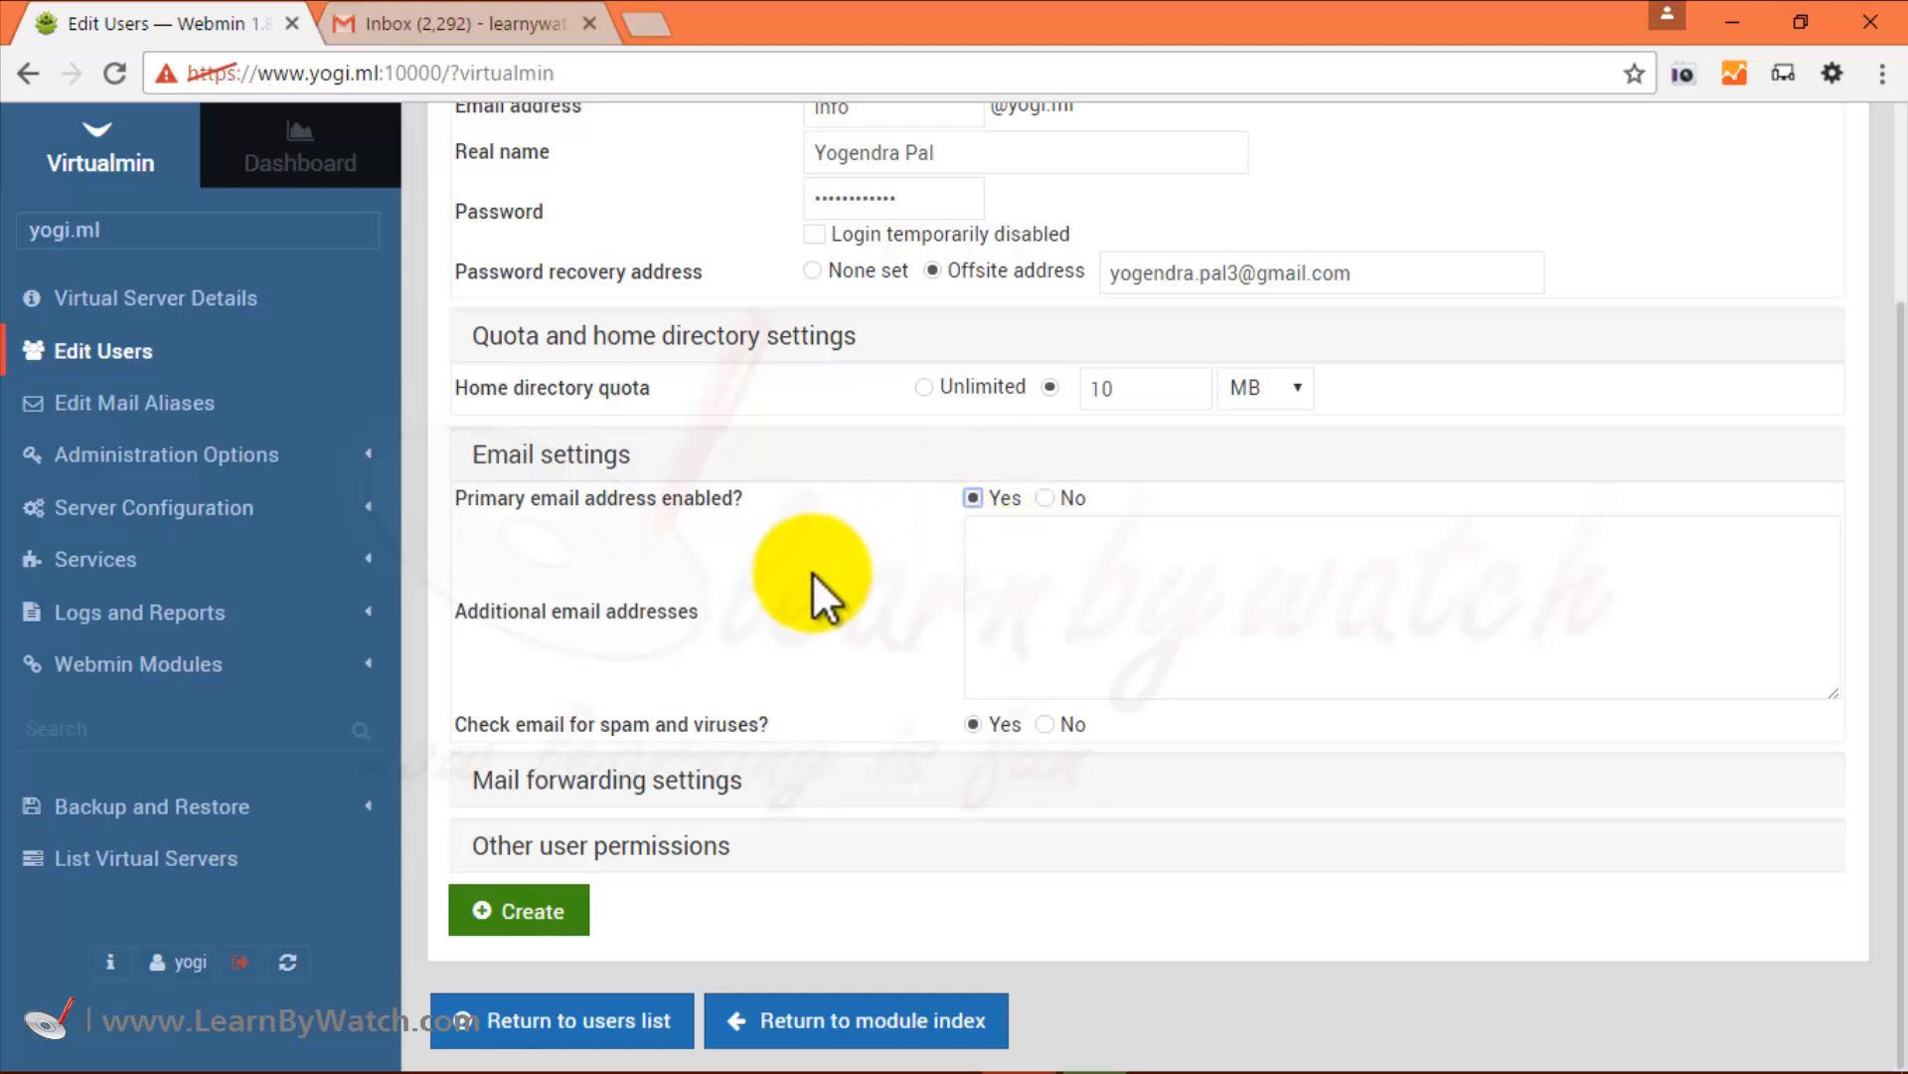
click(1025, 570)
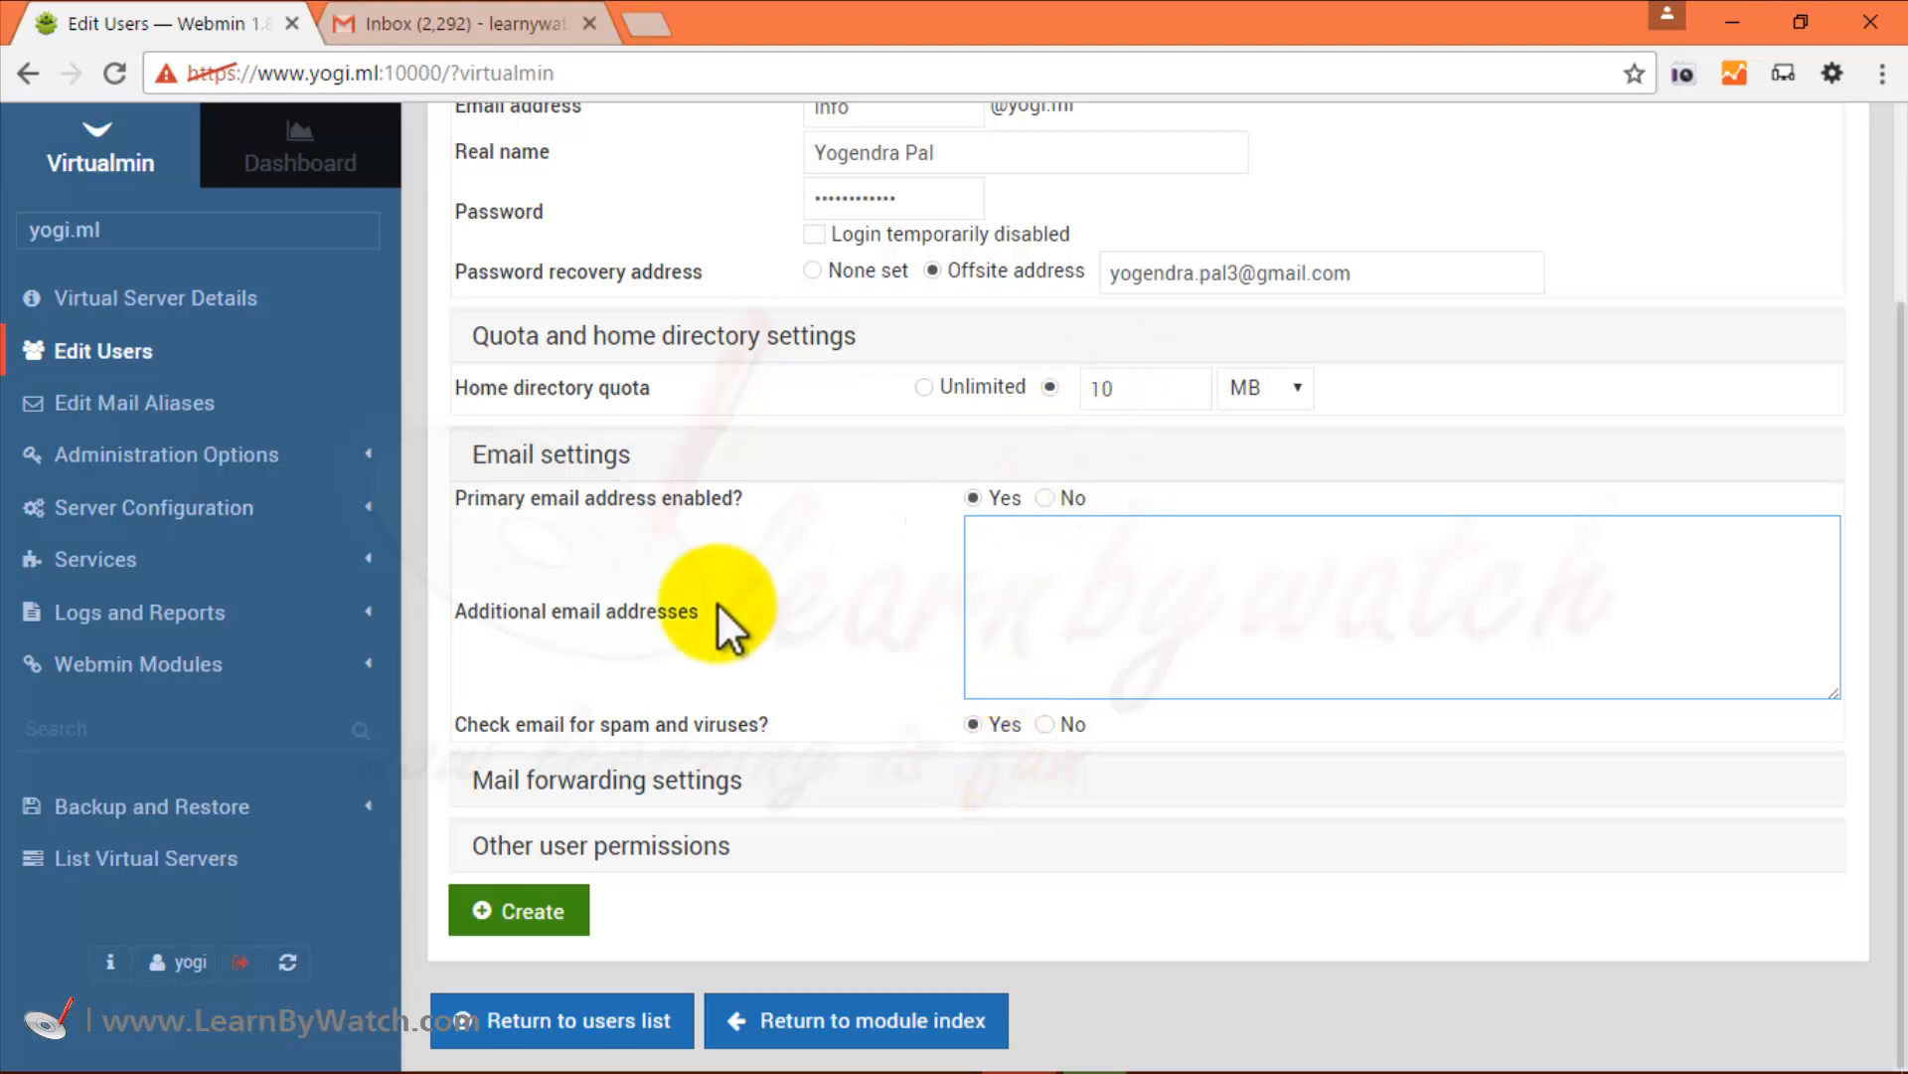
Review mail forwarding settings, collapse them, and expand Other user permissions to show Login permissions.
click(634, 783)
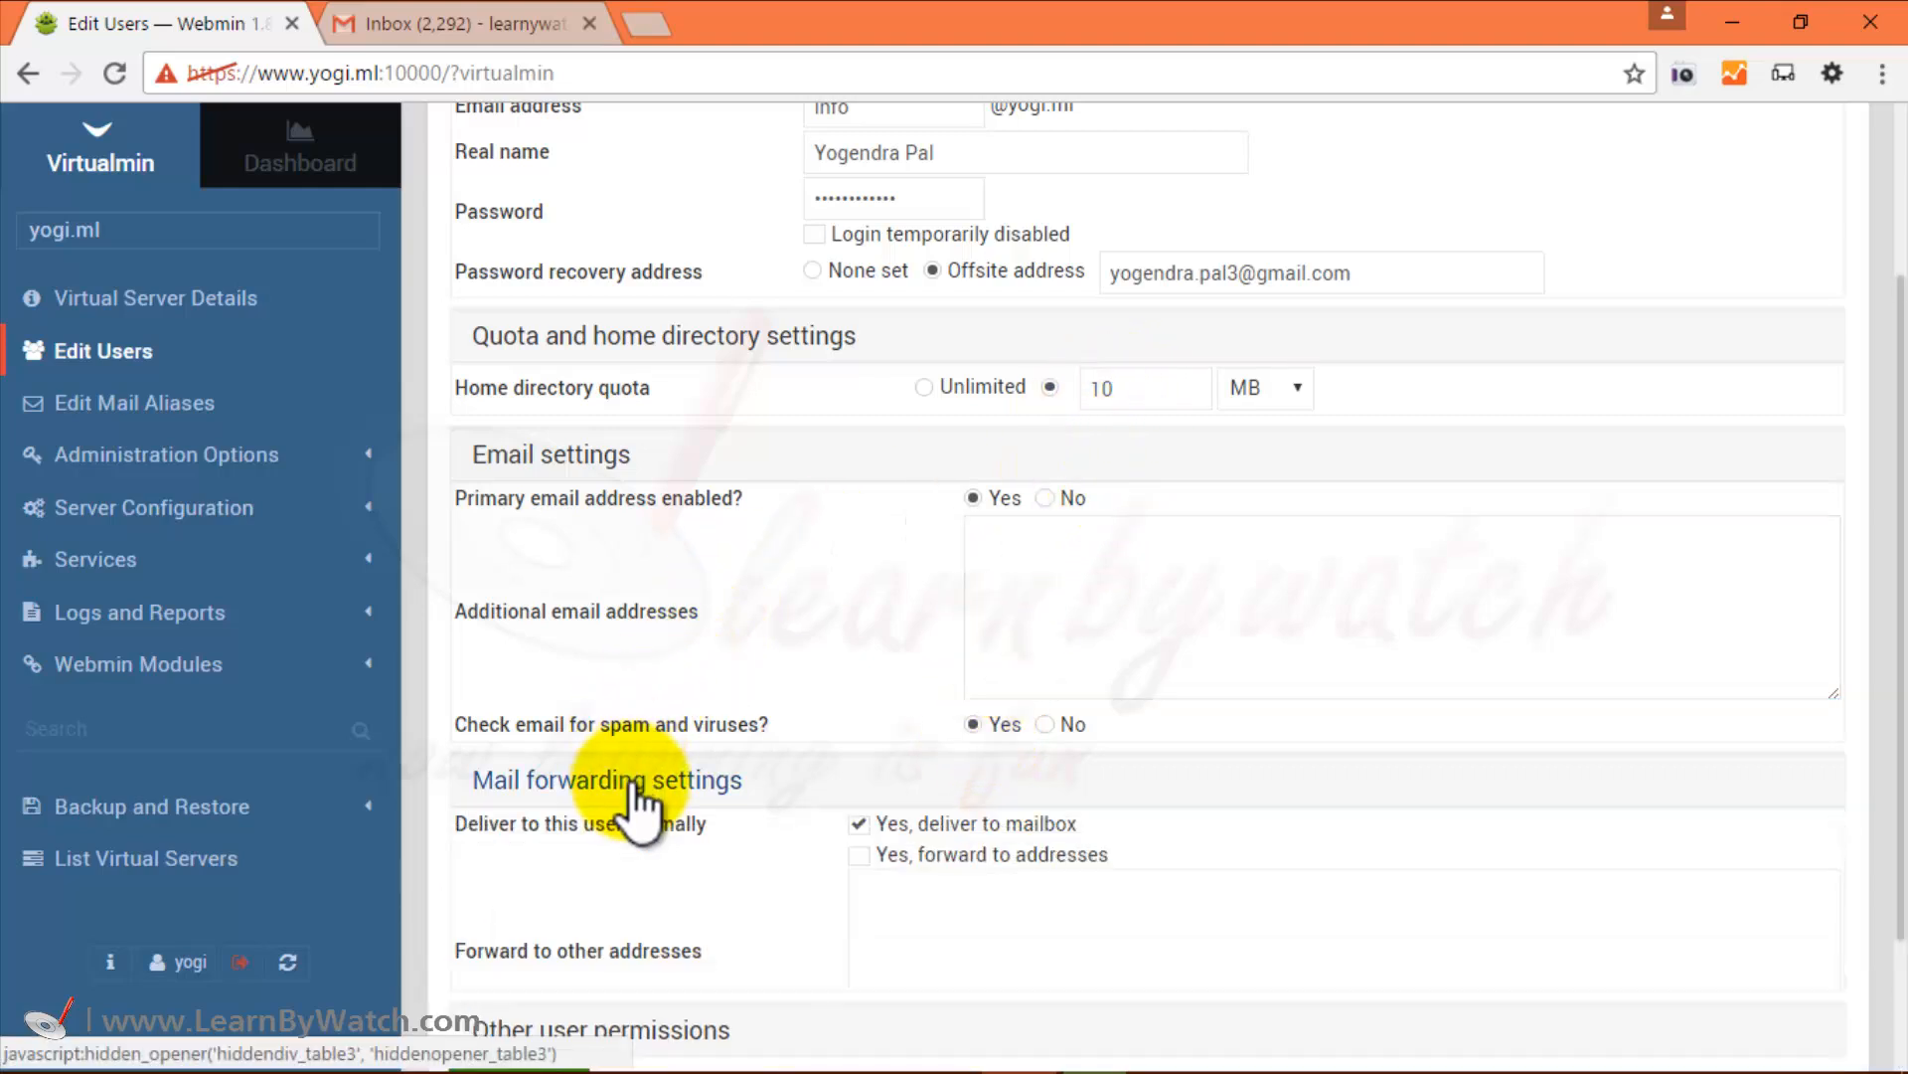
scroll(785, 646, down, 5)
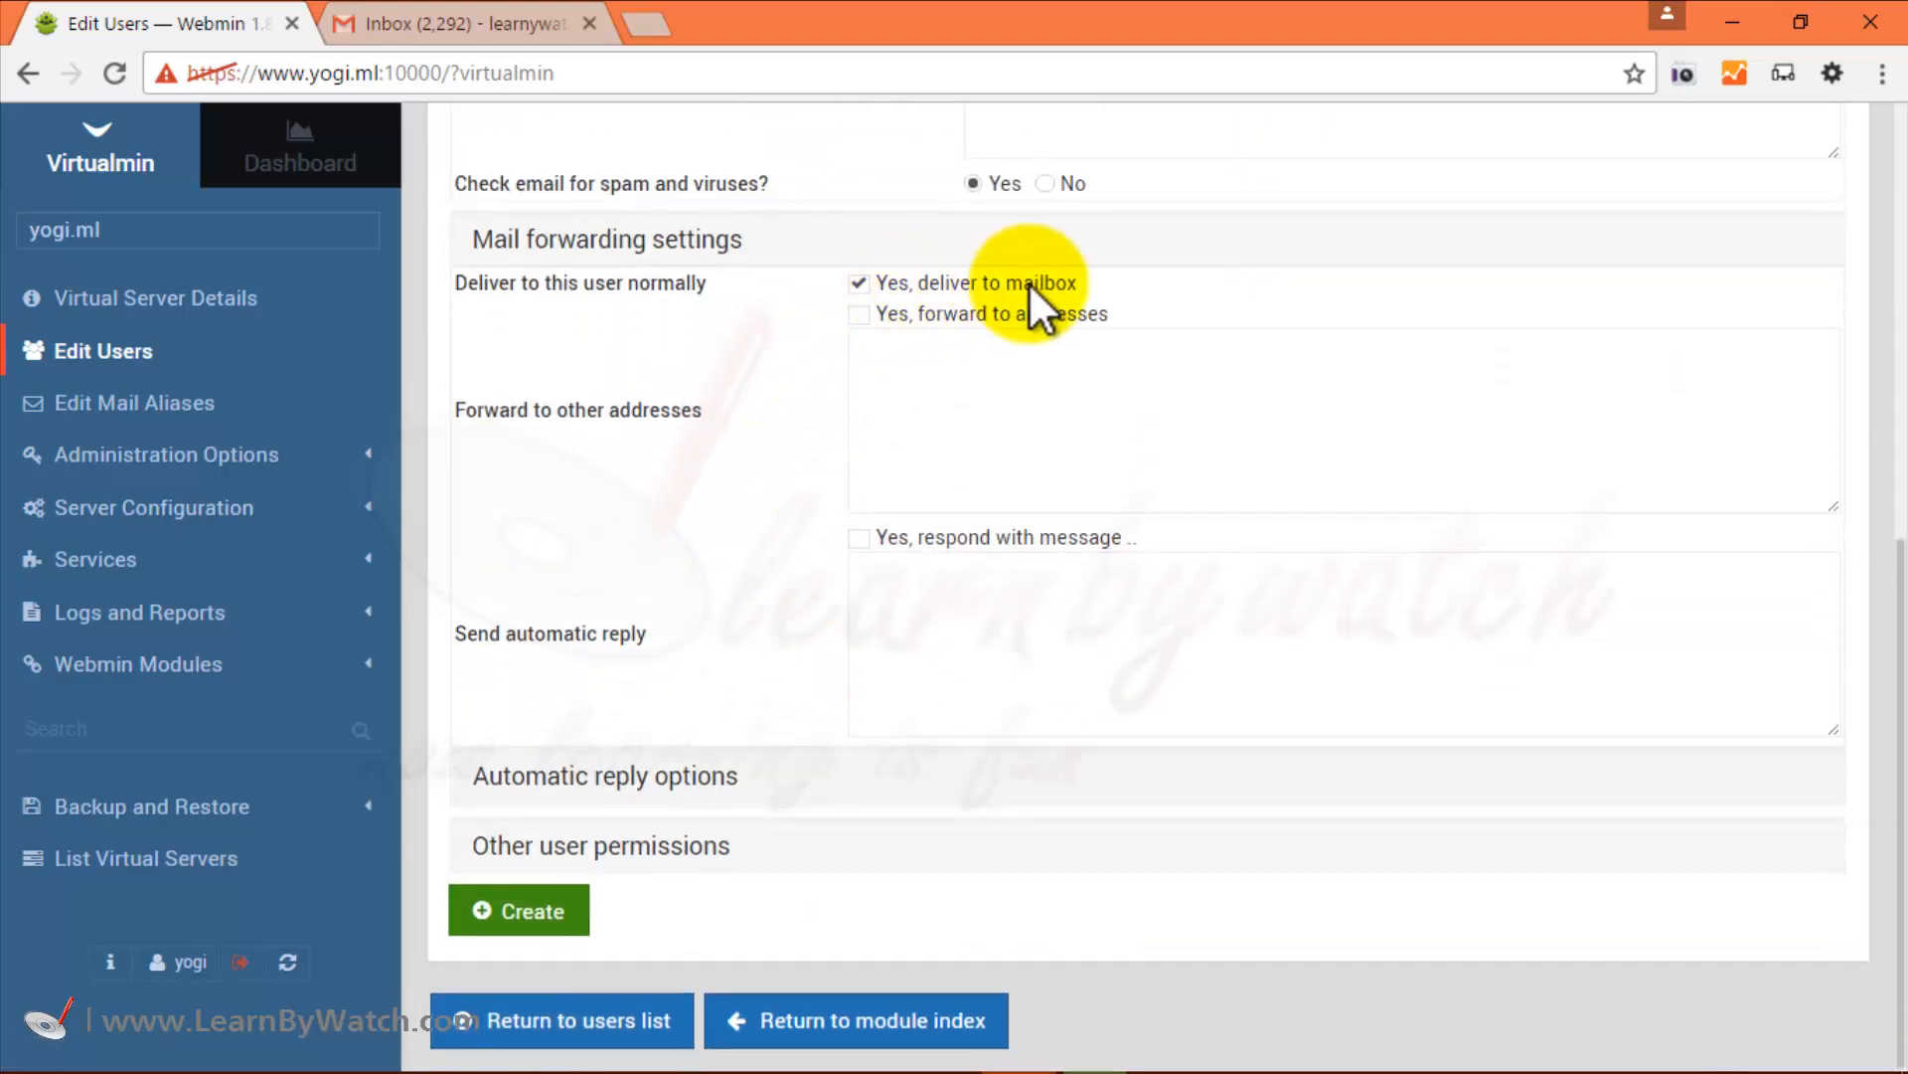
scroll(553, 425, up, 2)
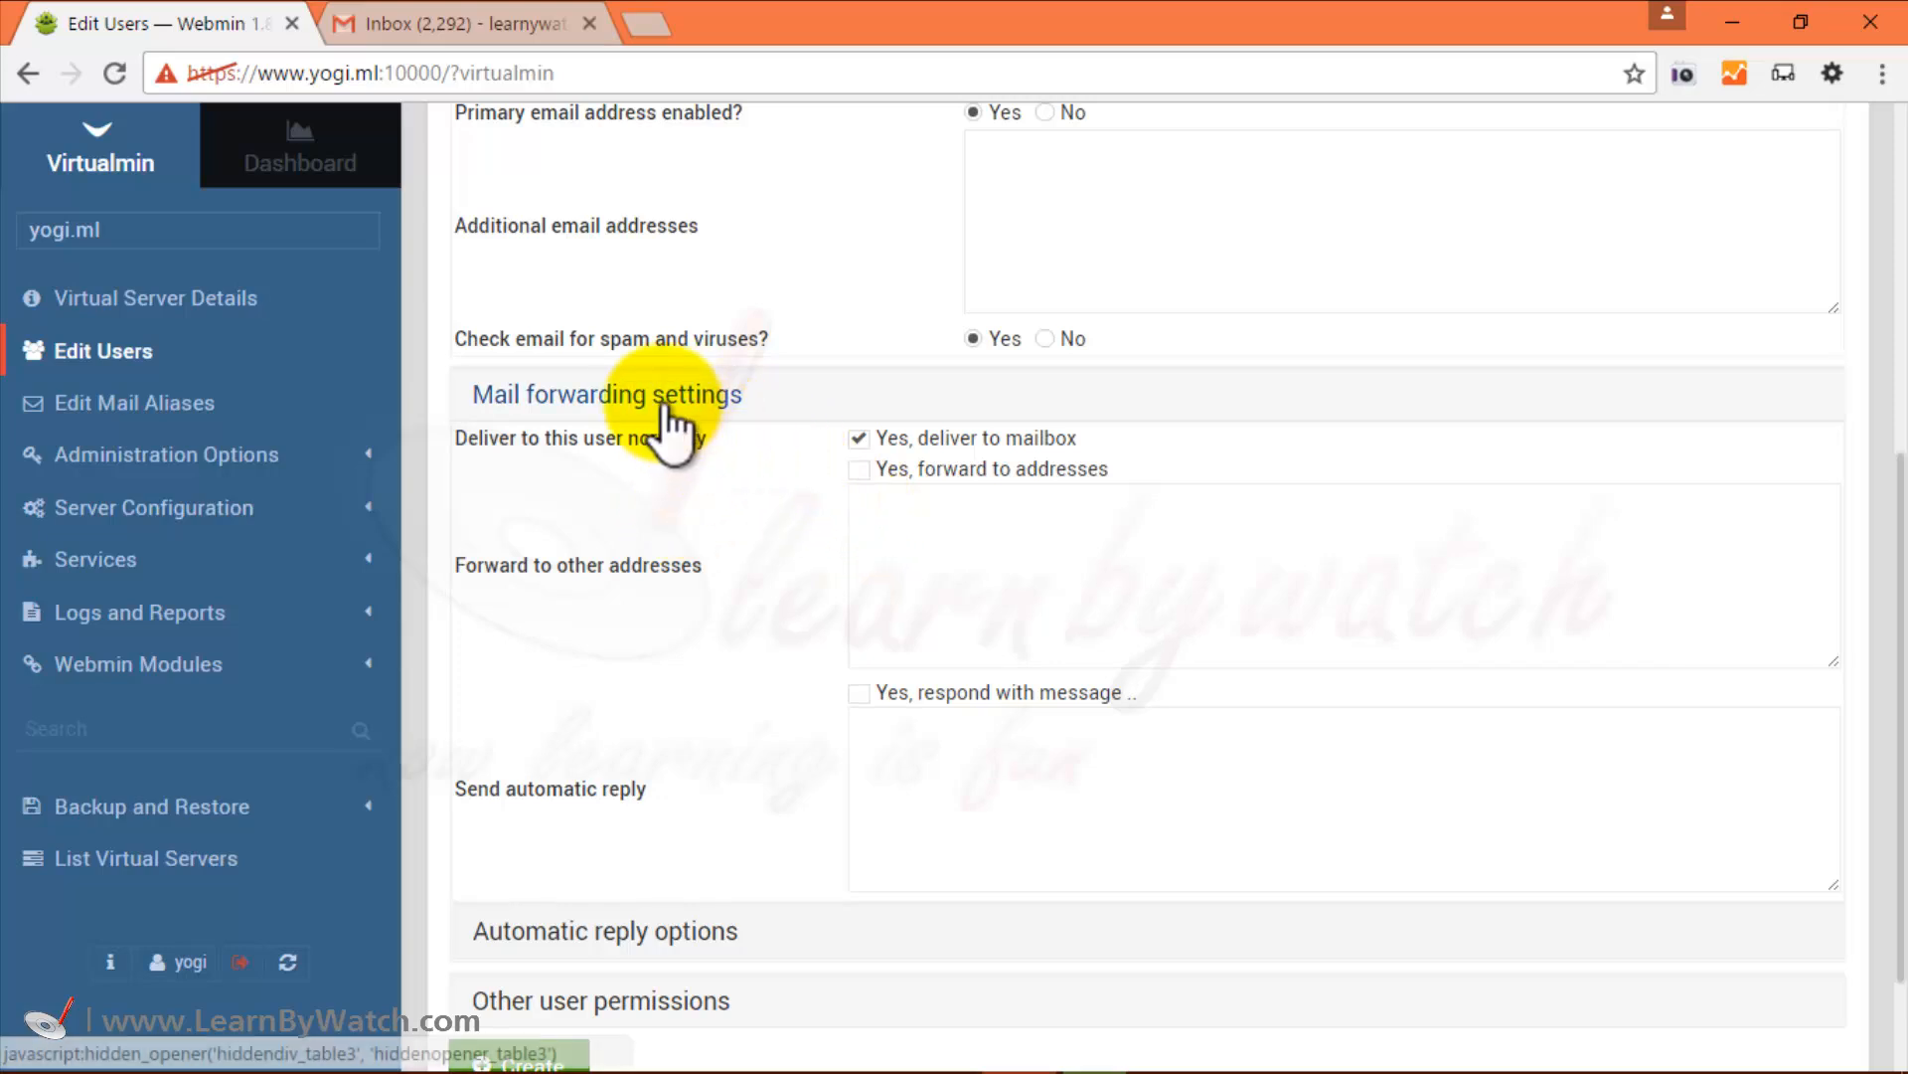
click(638, 408)
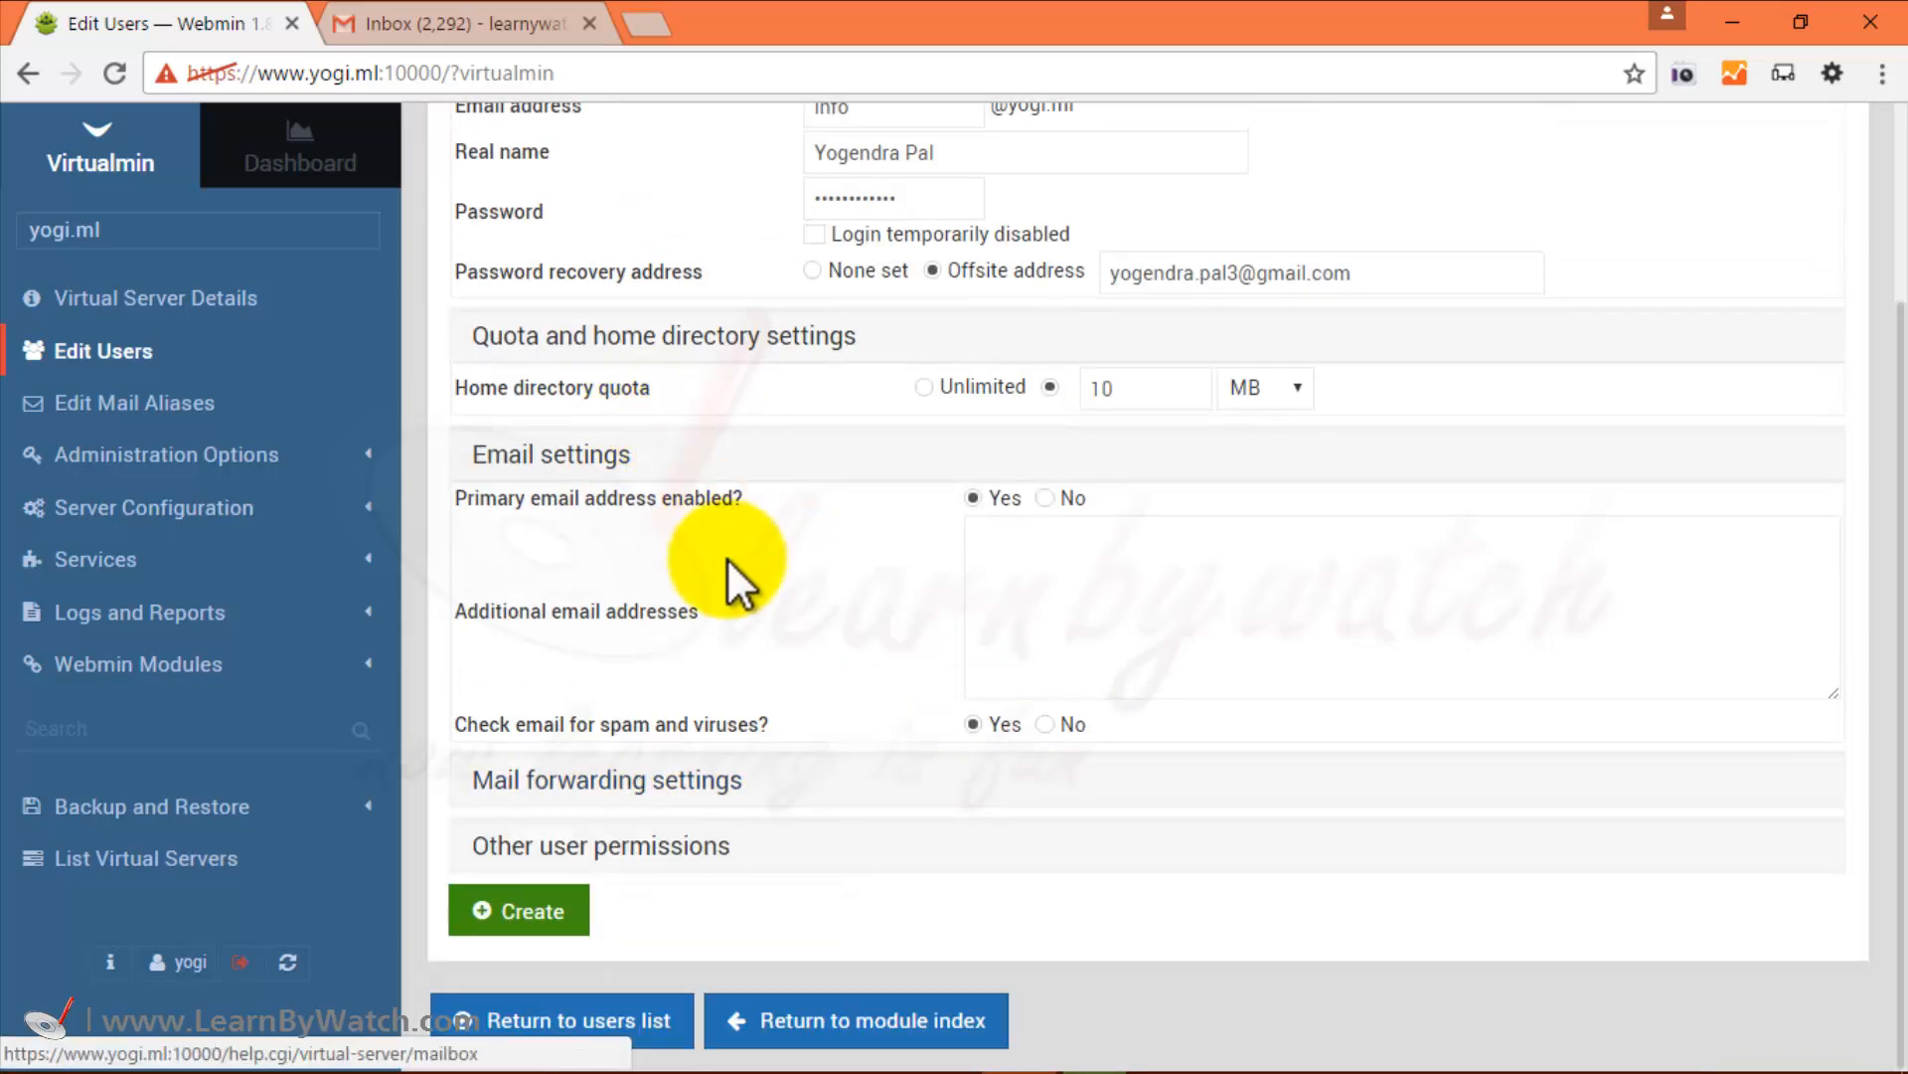
click(637, 854)
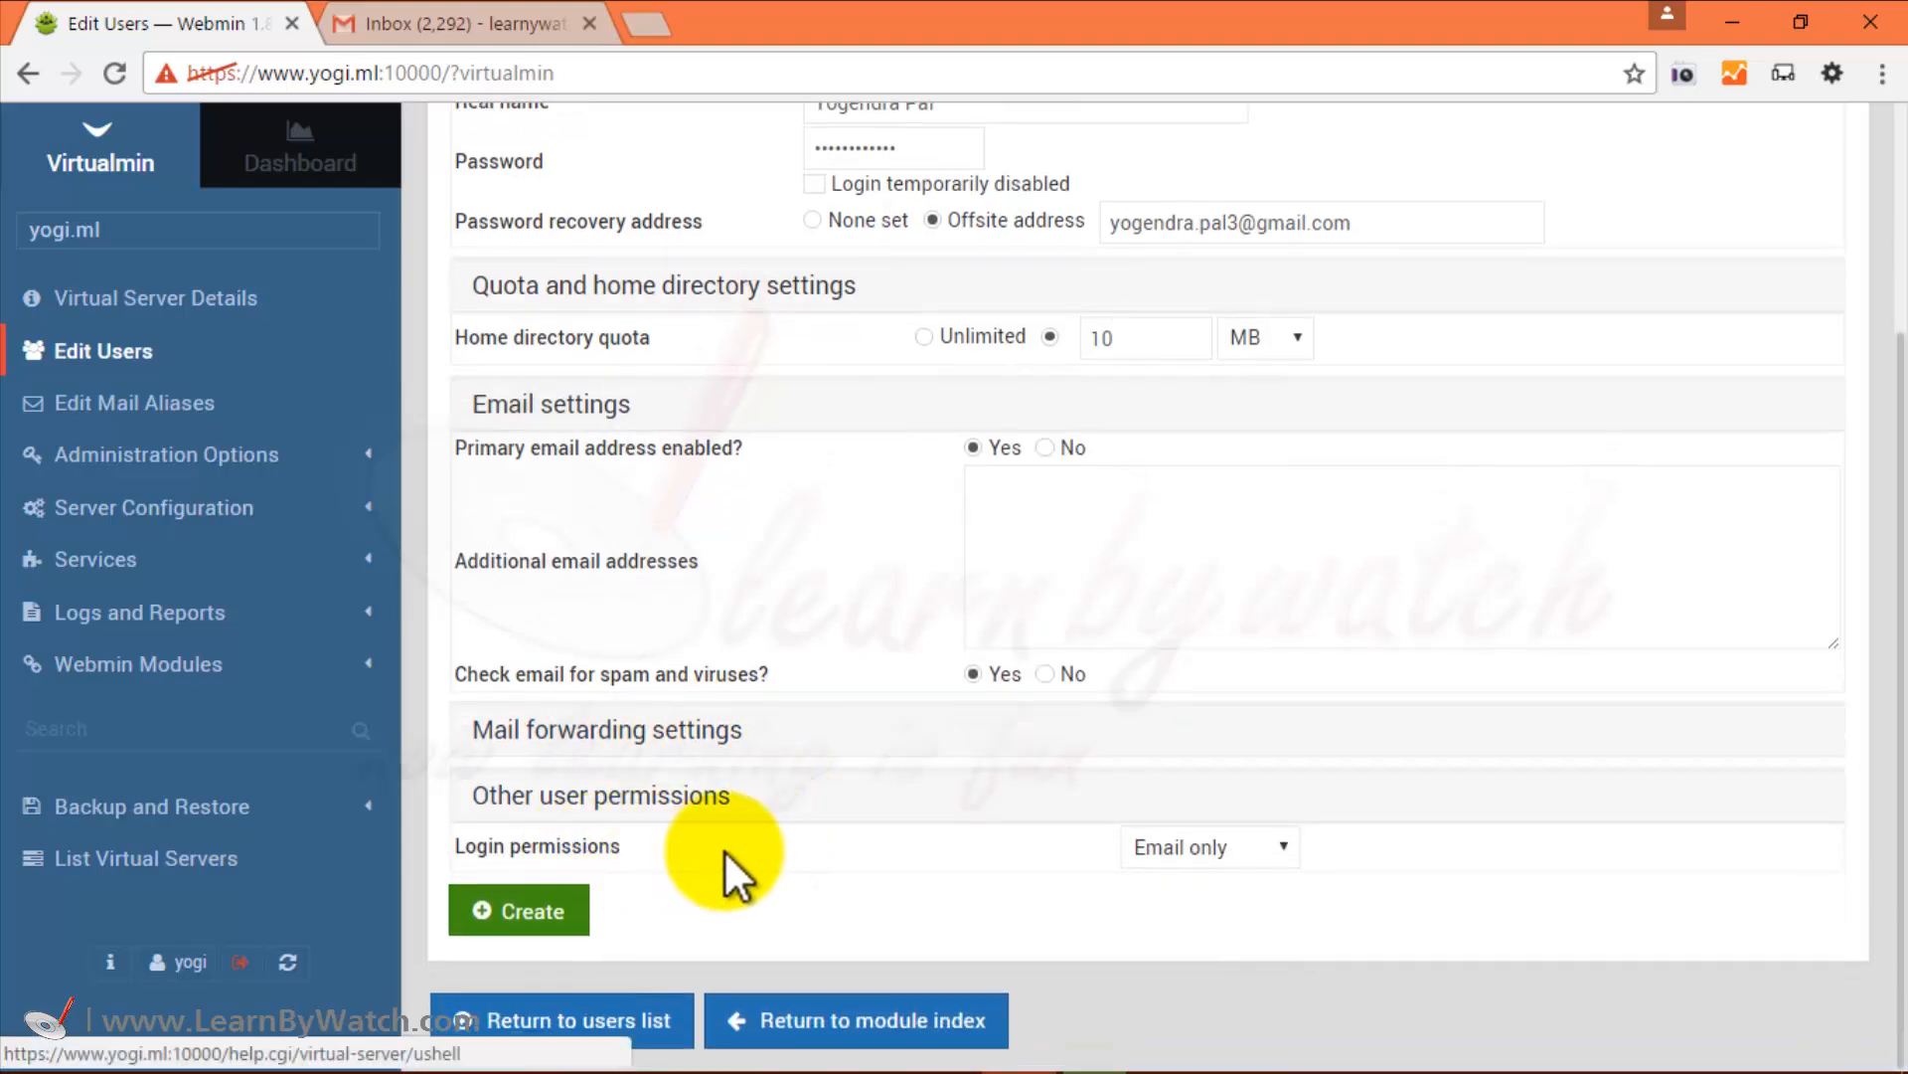
Keep Login permissions at Email only and create the 'info' user with its 10 MB quota.
click(1282, 850)
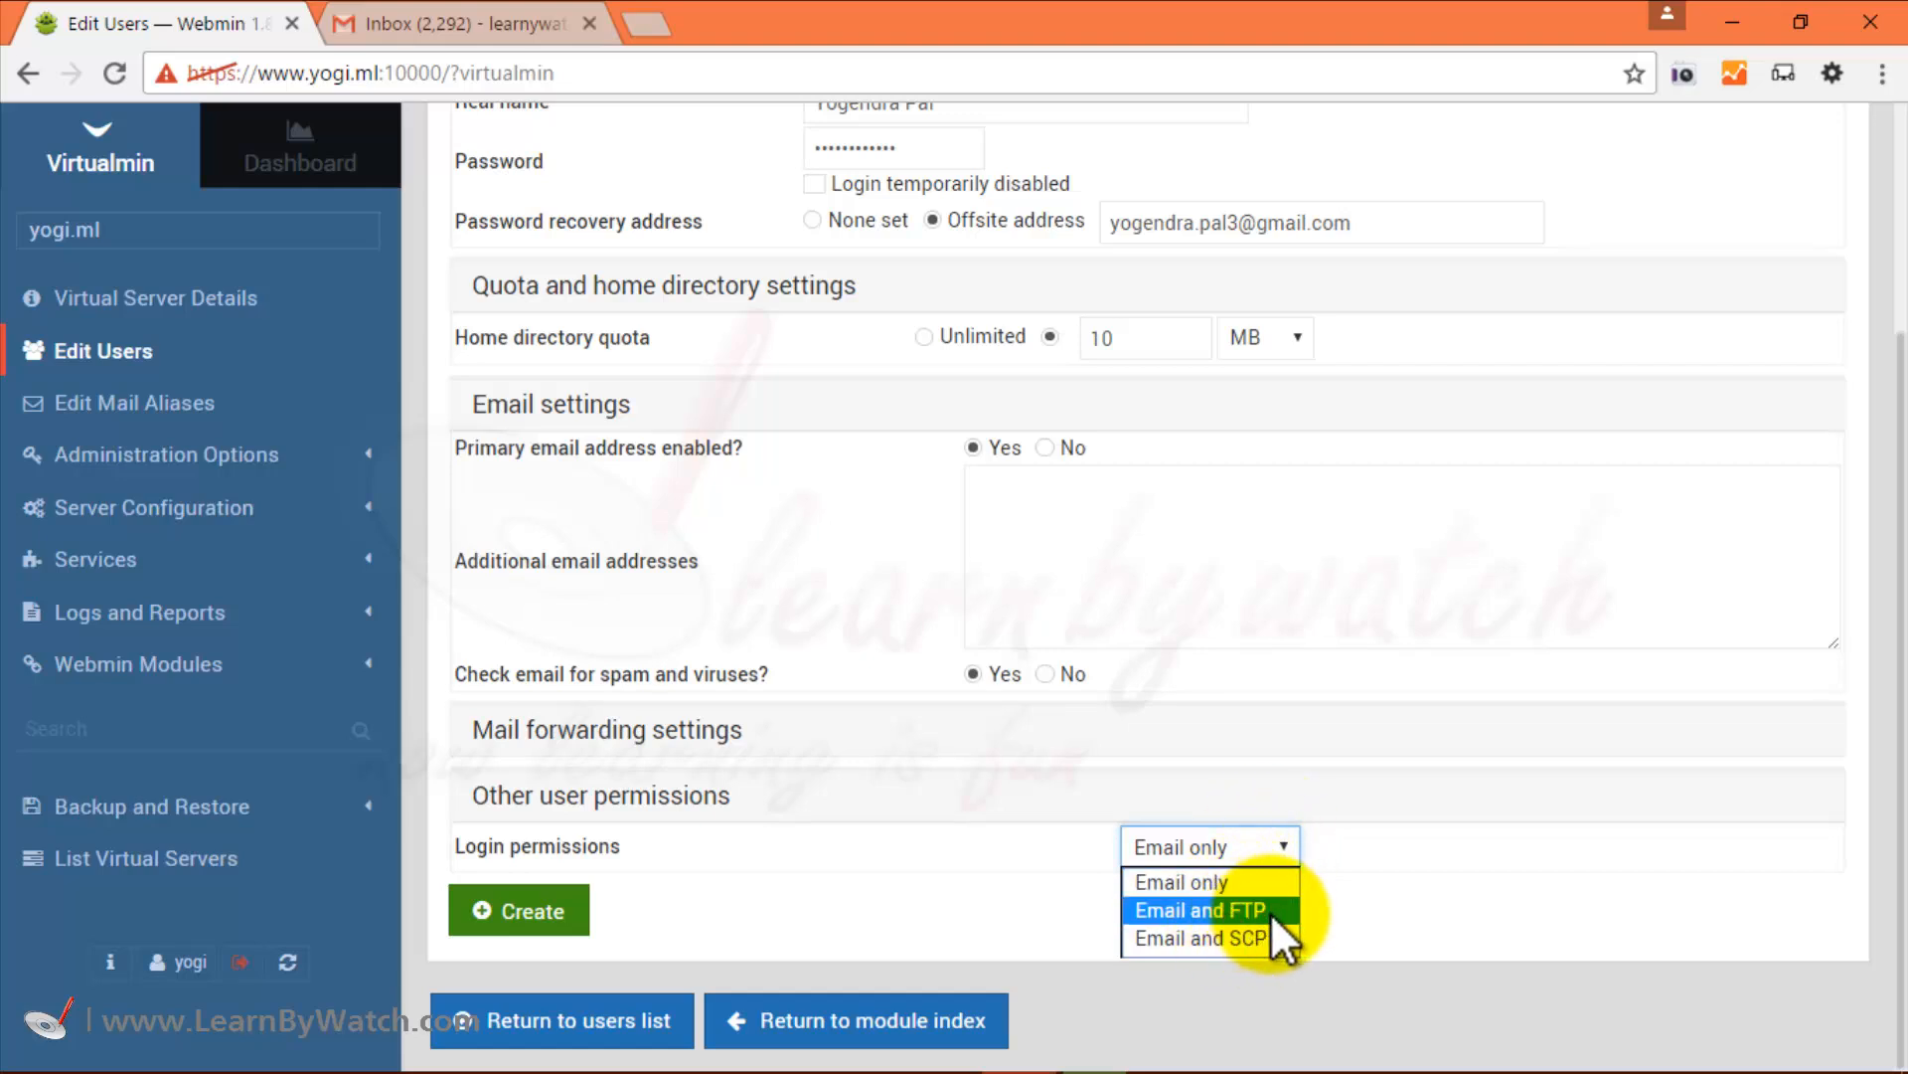
click(1232, 880)
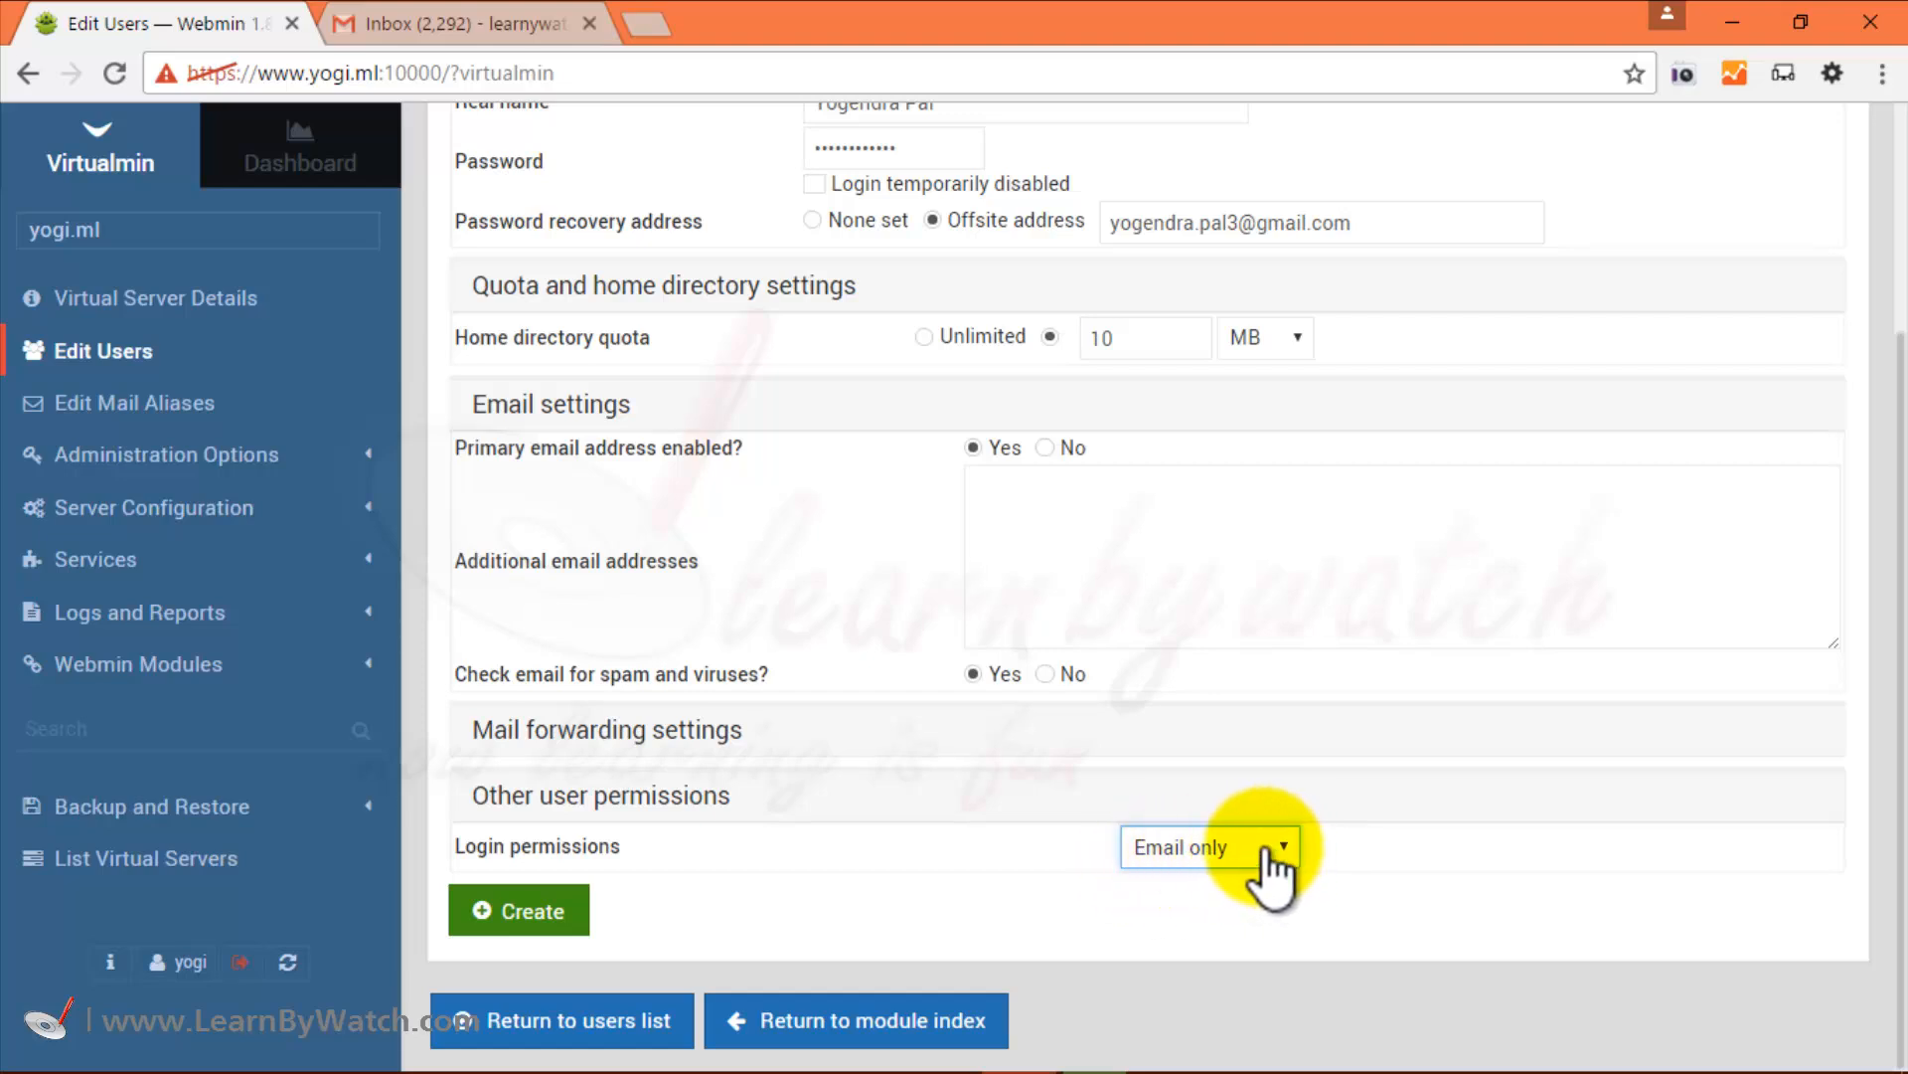
click(538, 911)
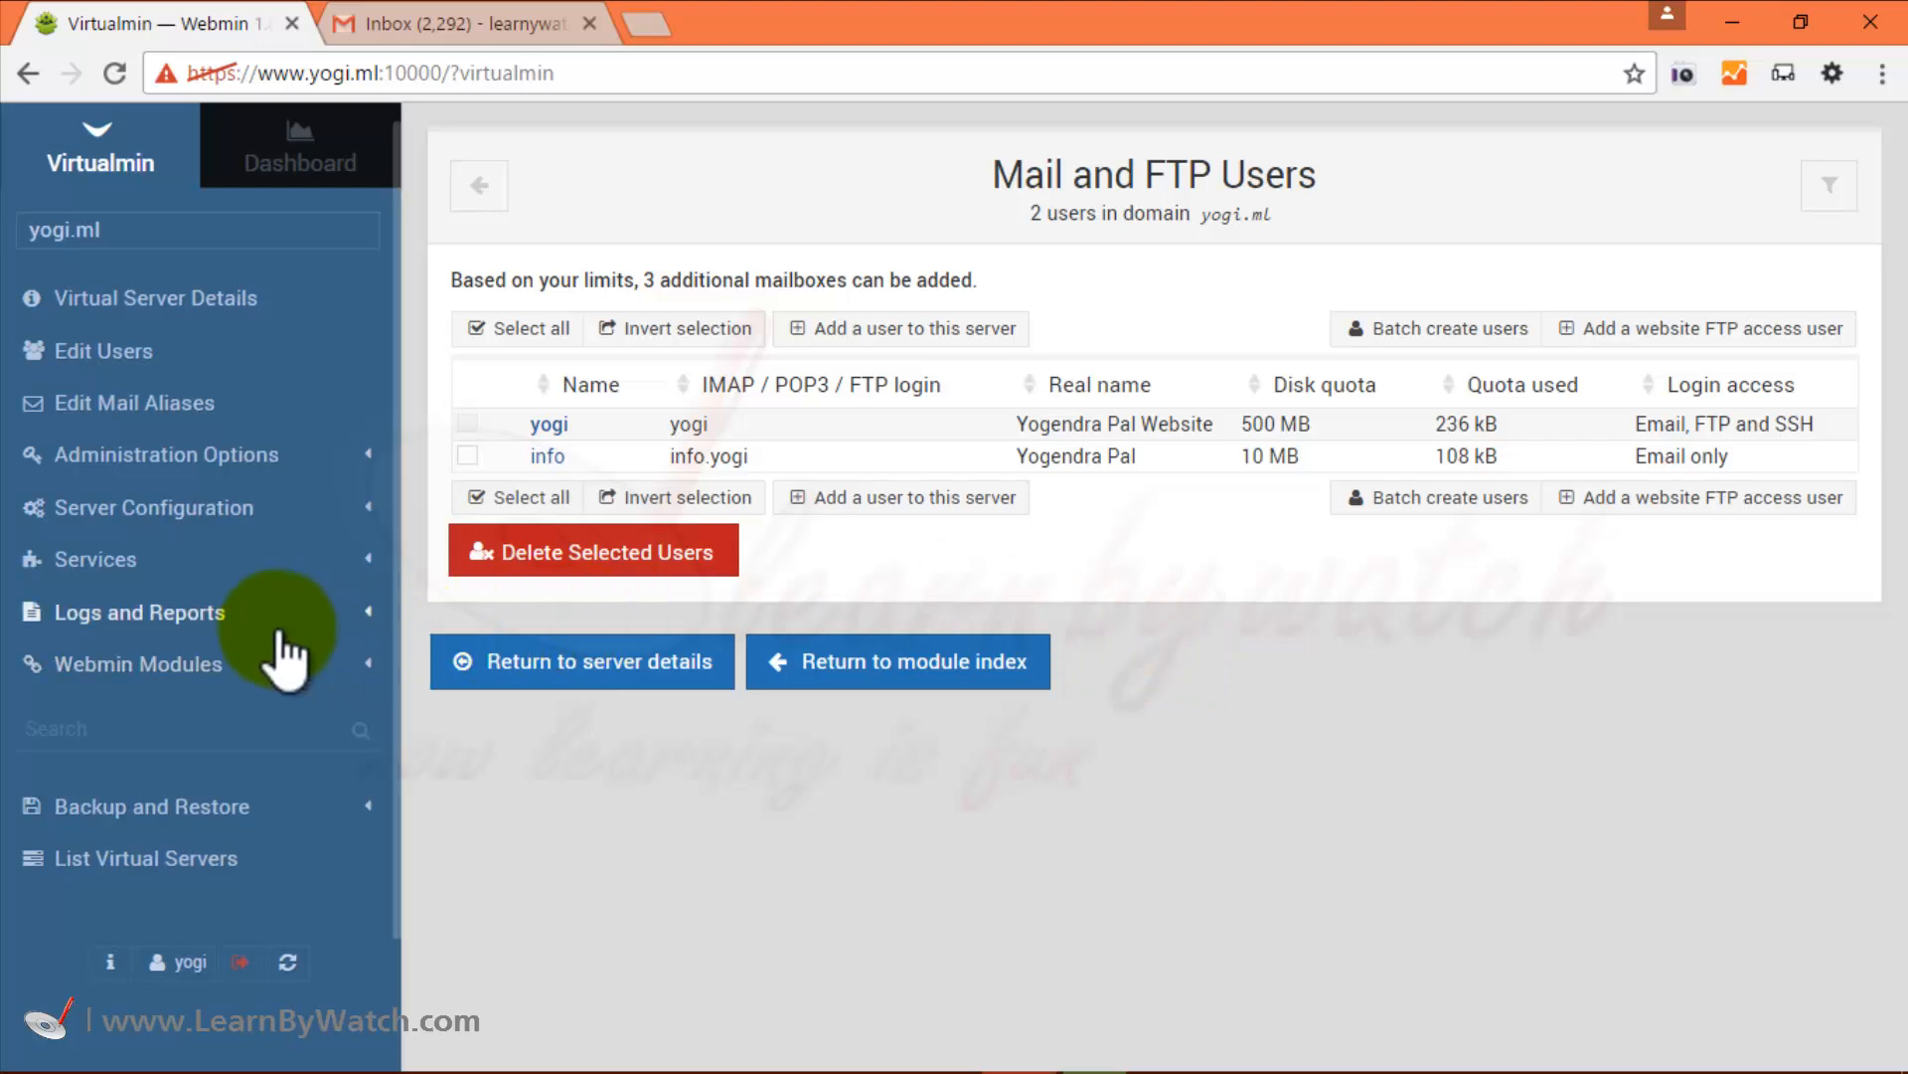
Open Read User Mail from the Webmin Modules list in the sidebar.
click(264, 658)
scroll(261, 686, down, 5)
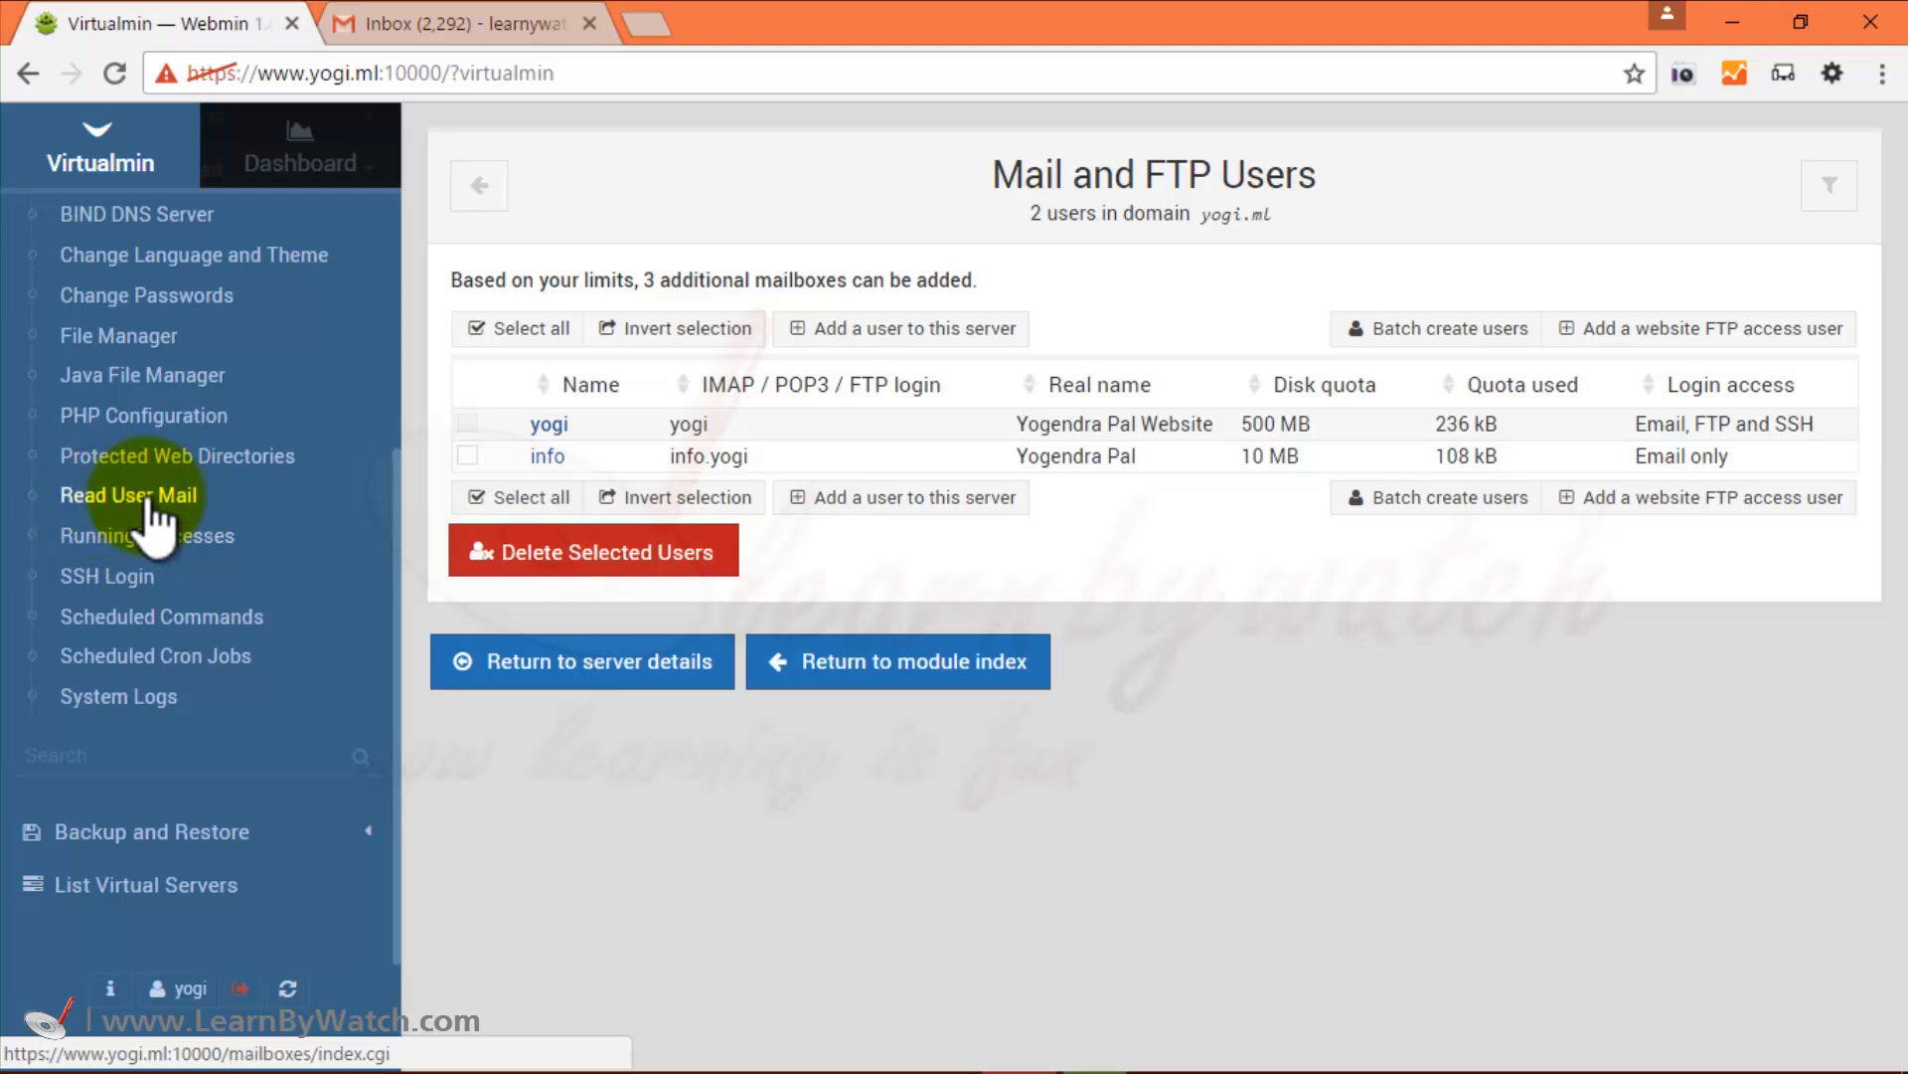
click(146, 495)
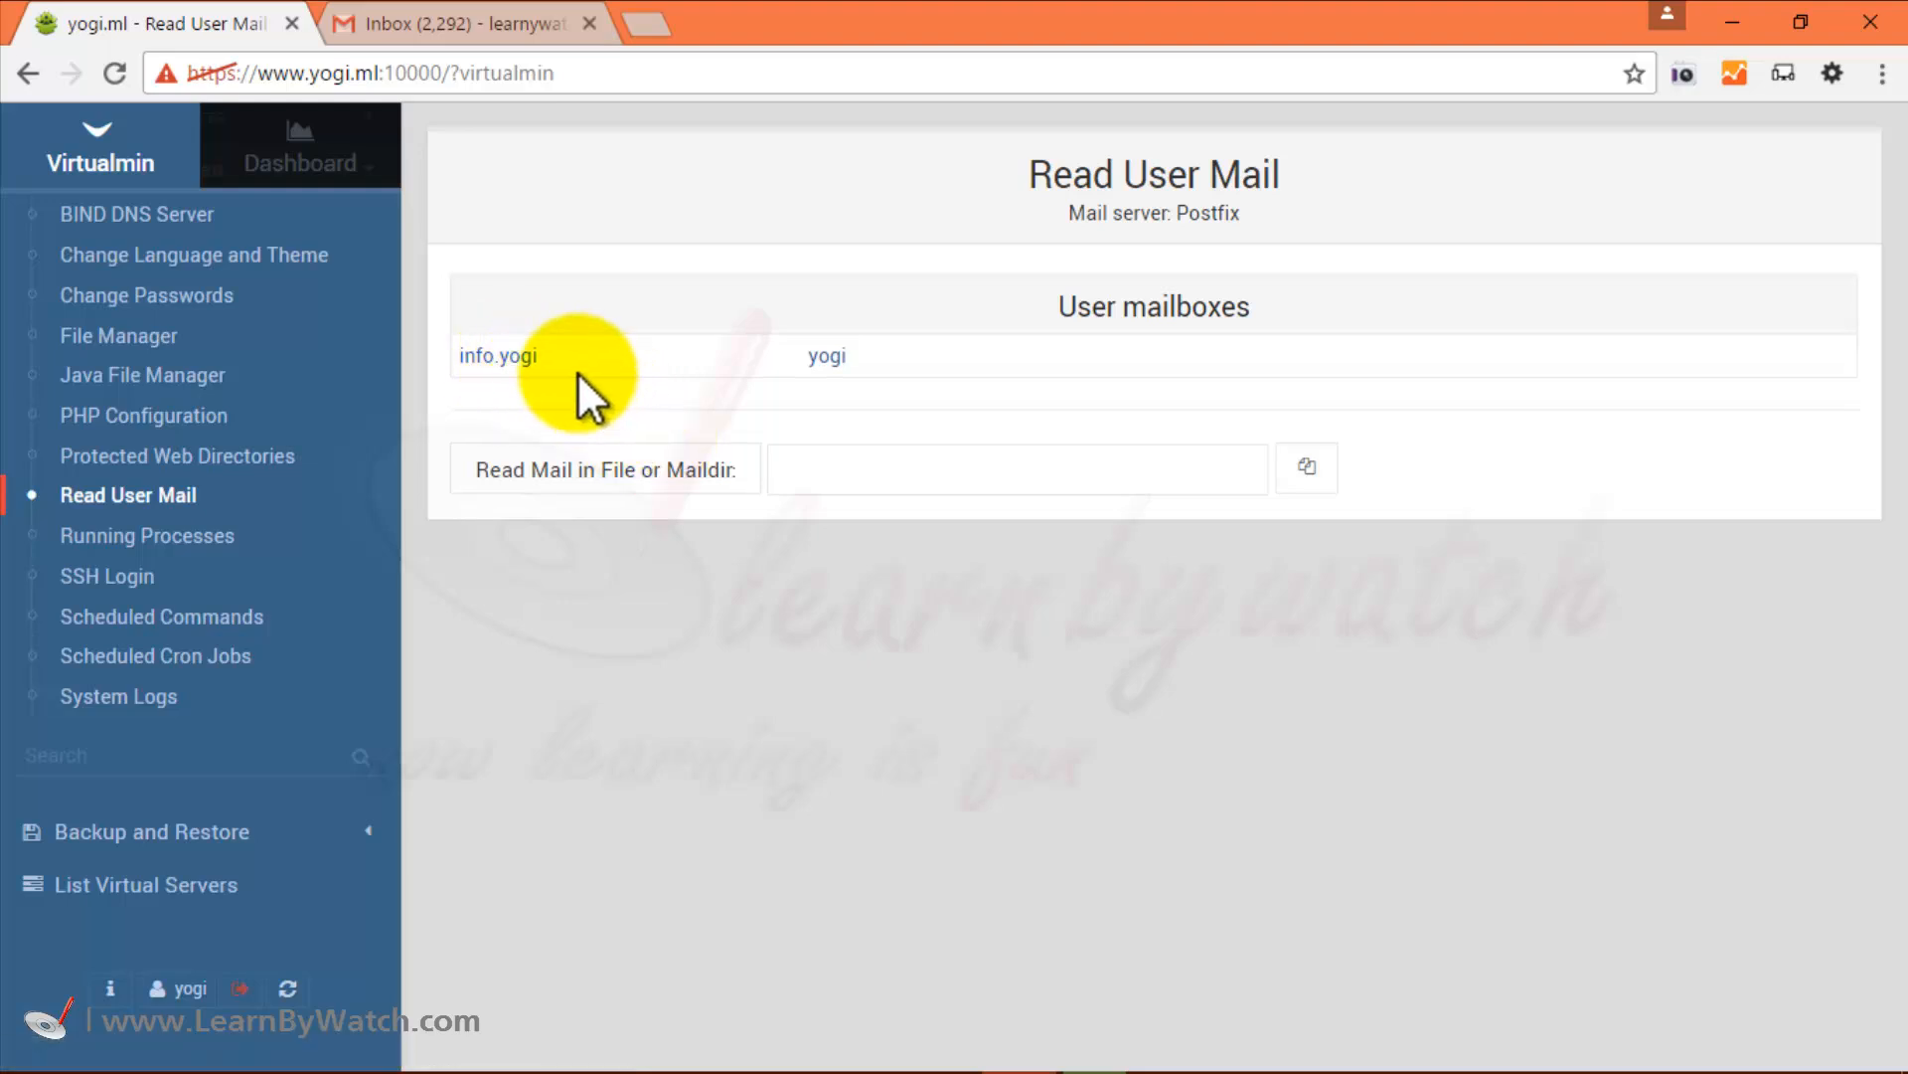
Open the info mailbox, compose a new email, and address it to the Gmail account.
click(507, 357)
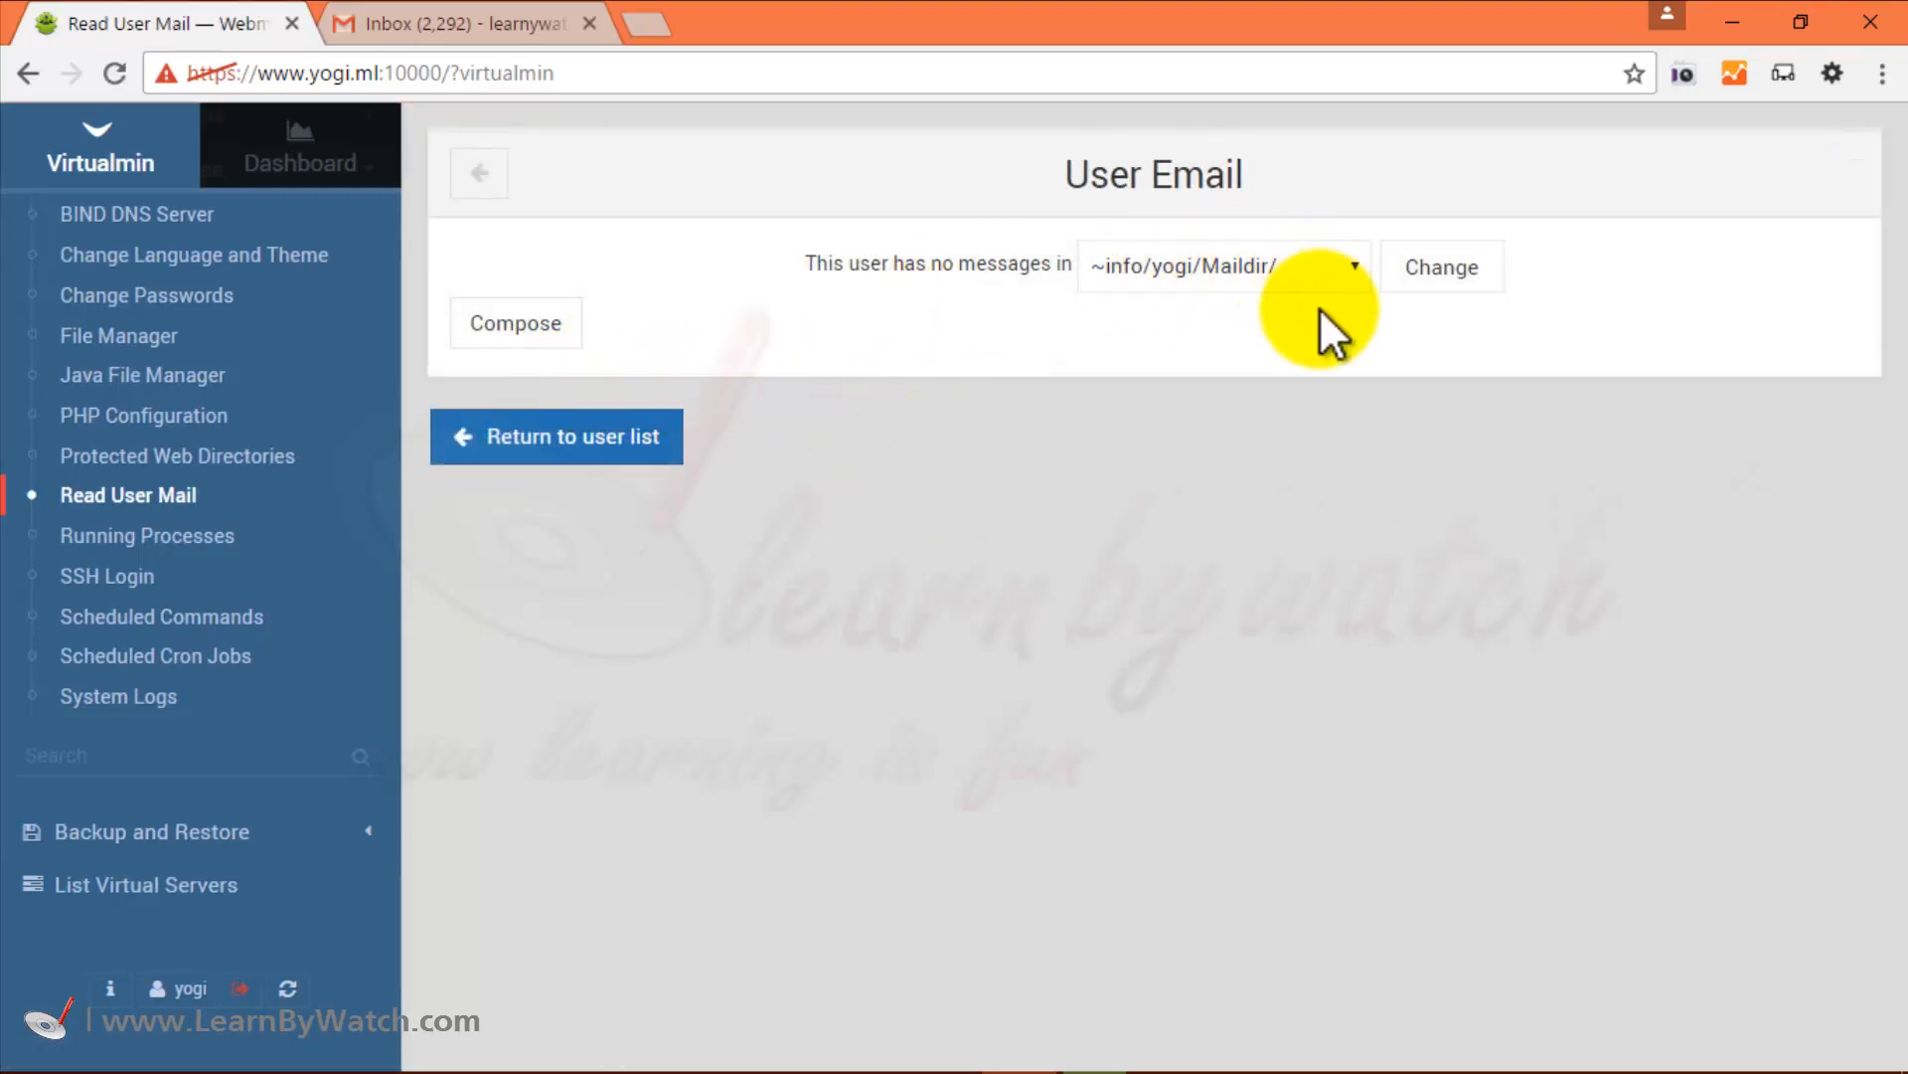
click(536, 330)
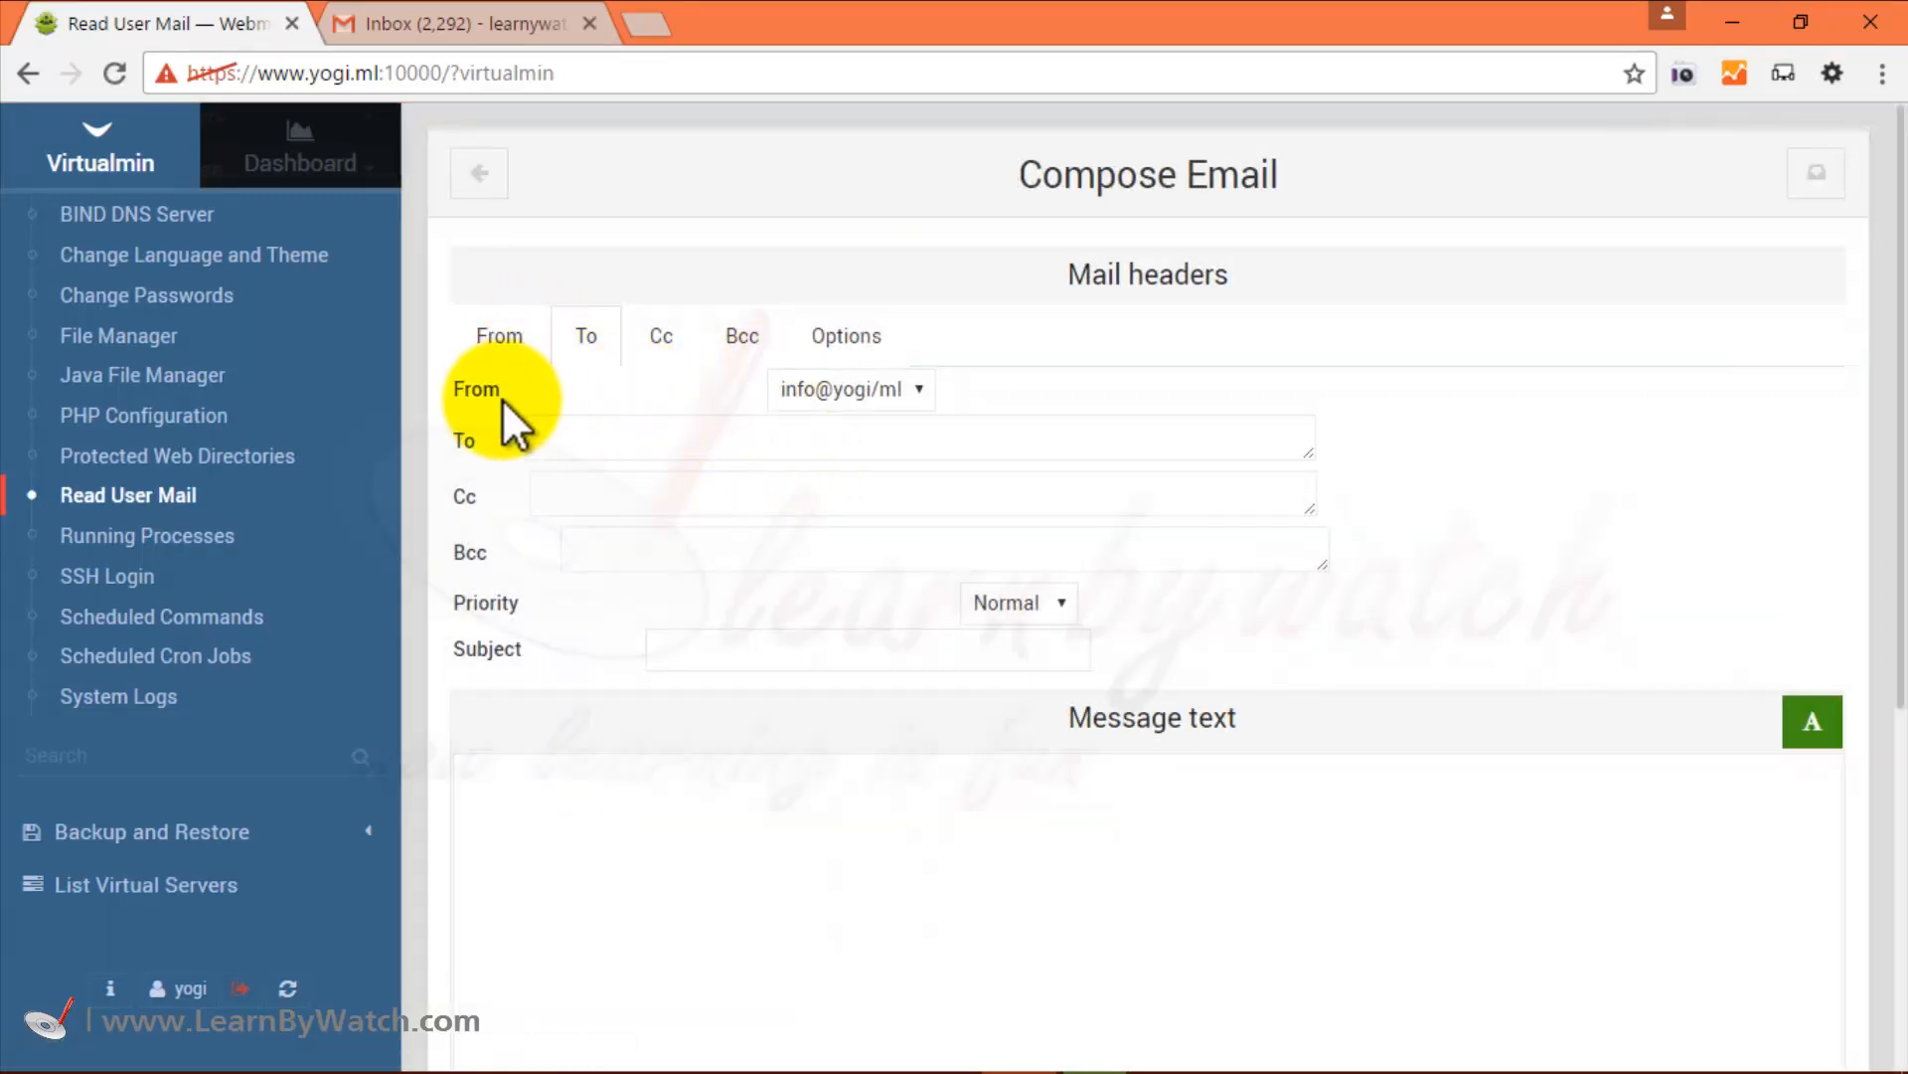
click(875, 398)
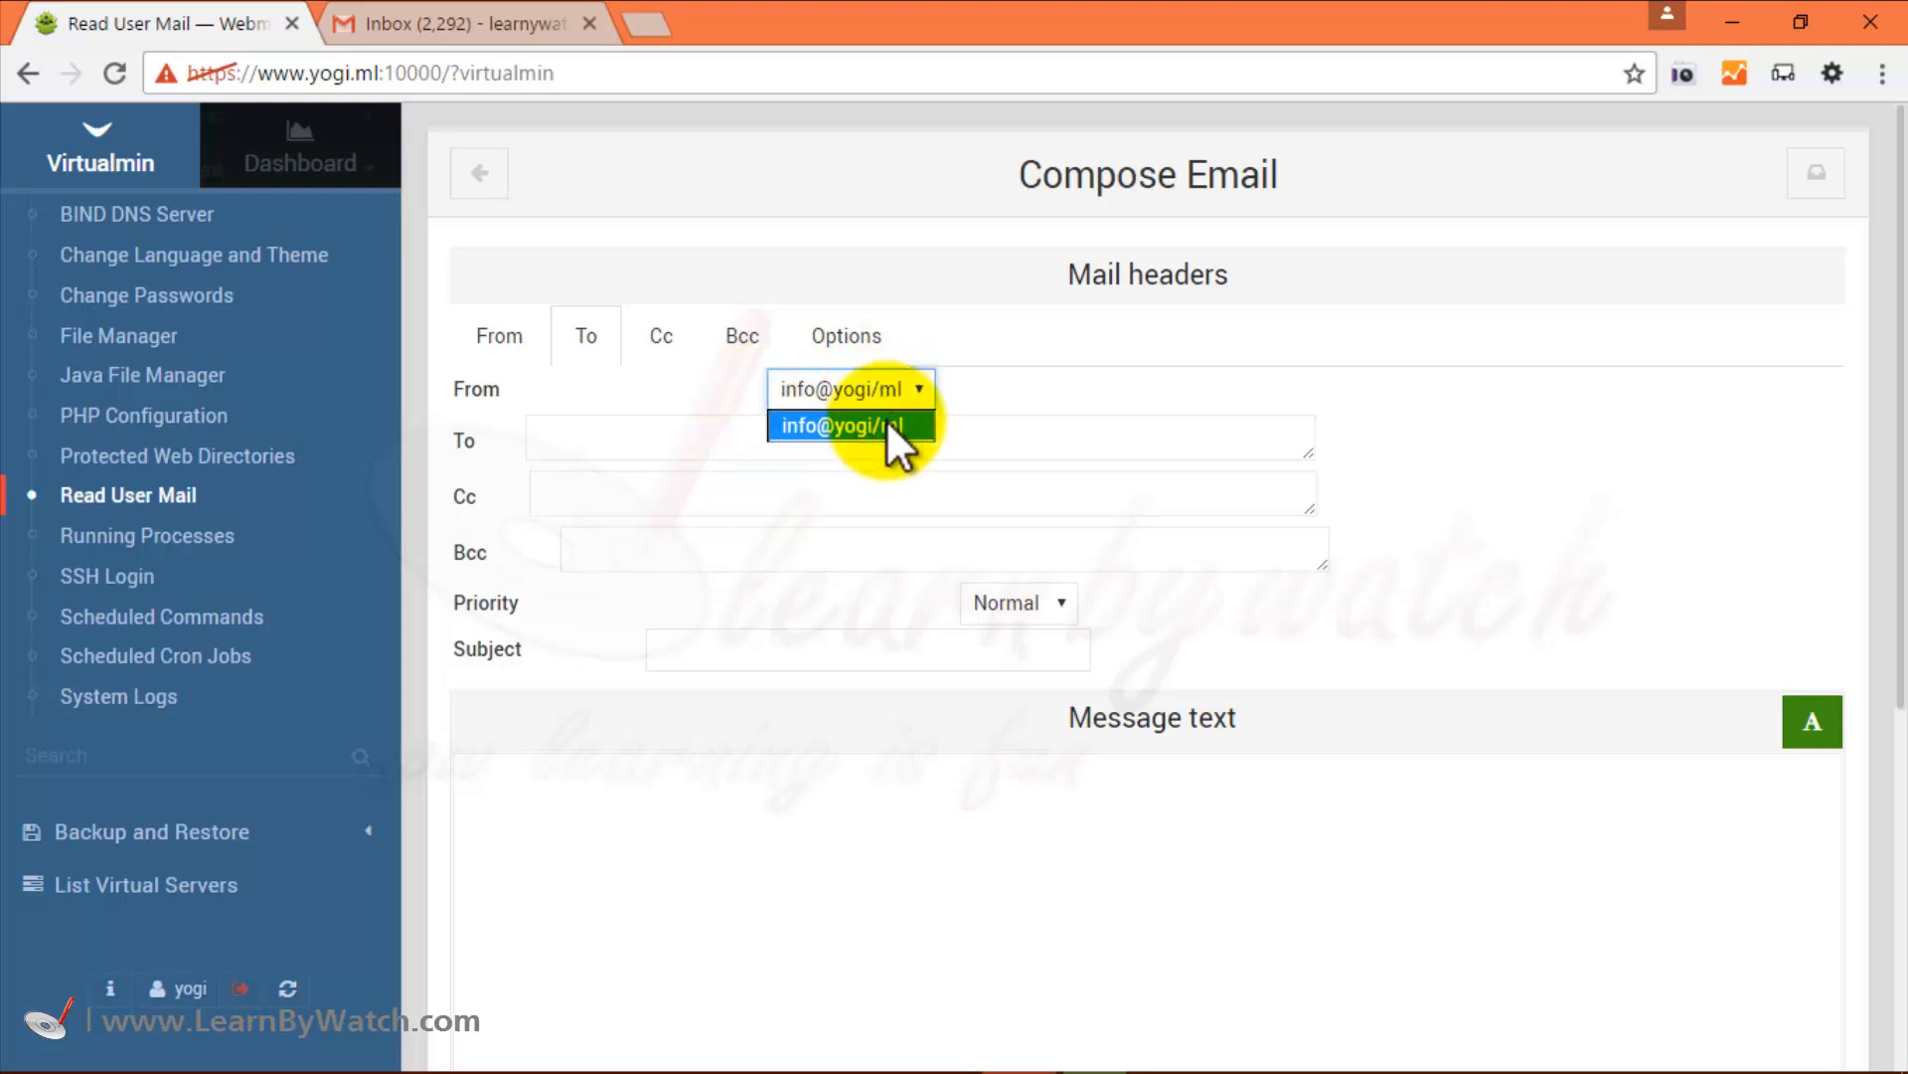
click(882, 422)
click(785, 436)
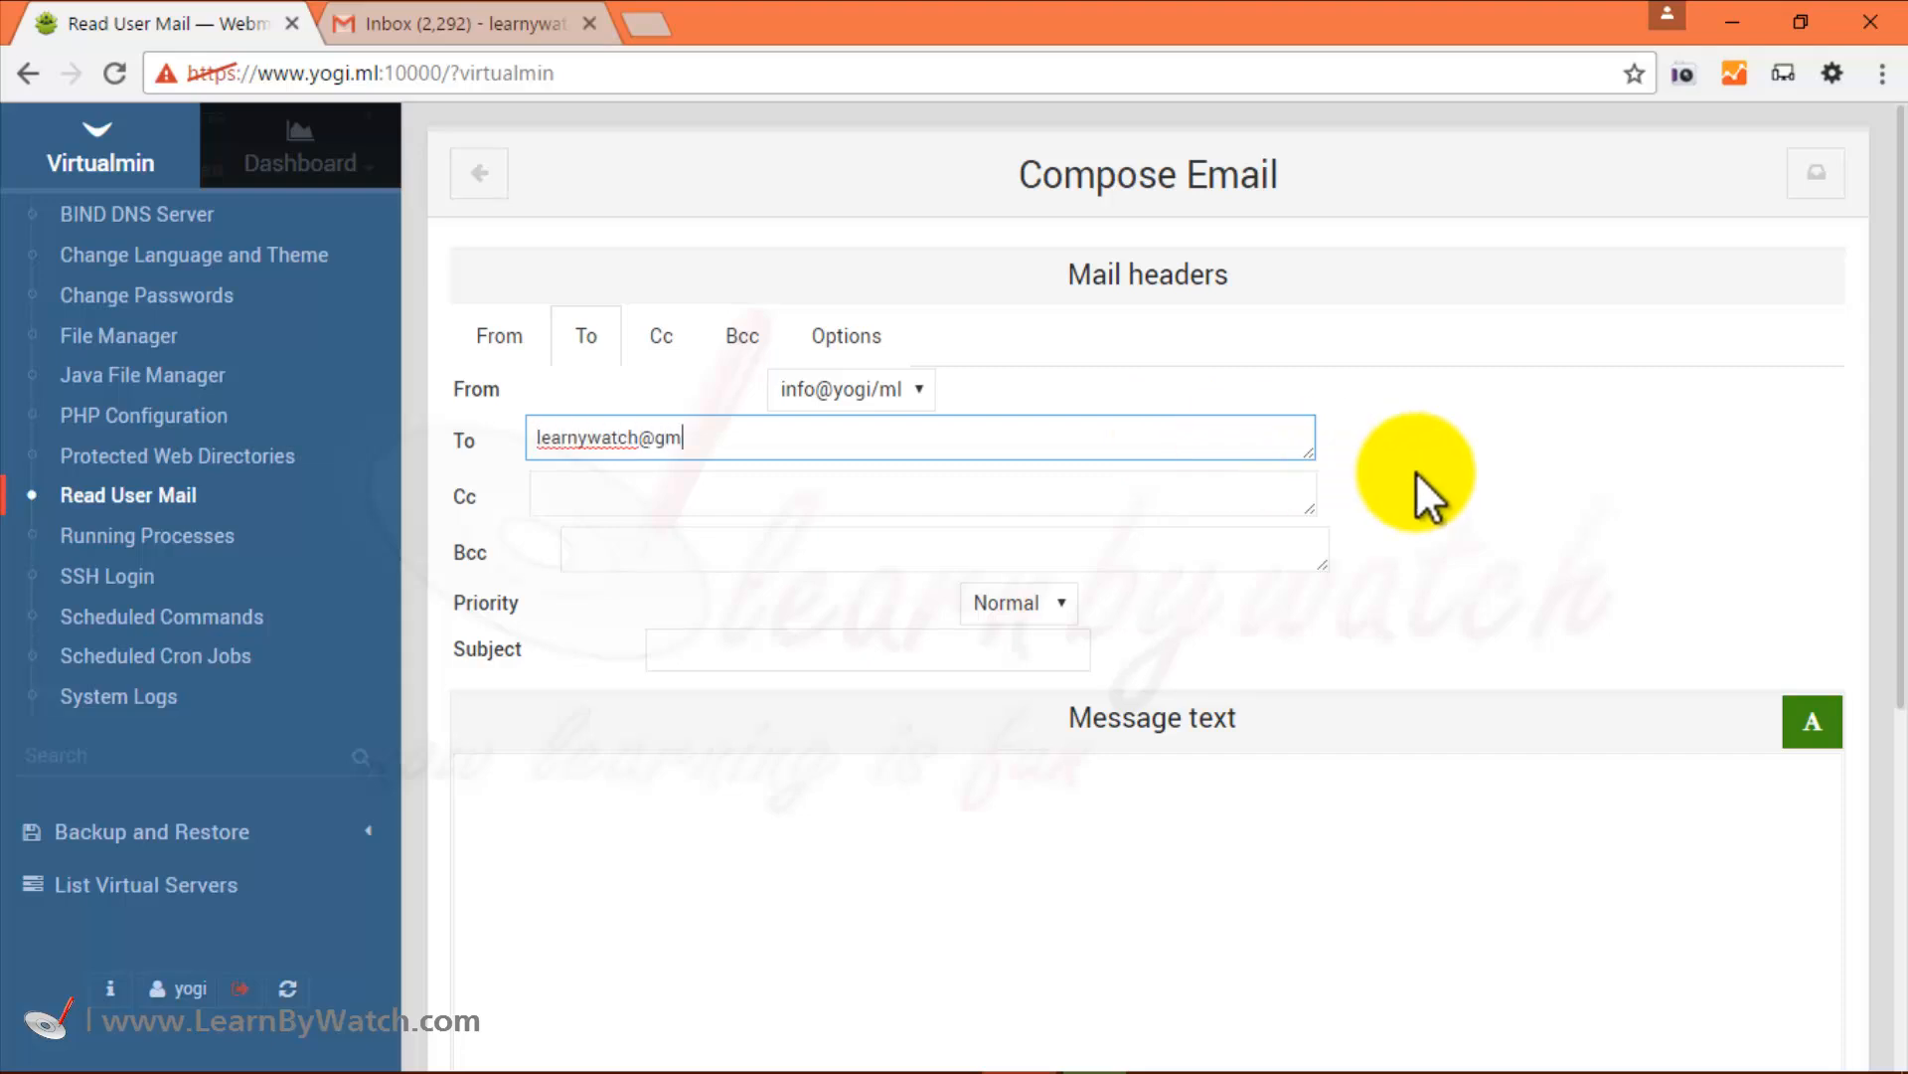
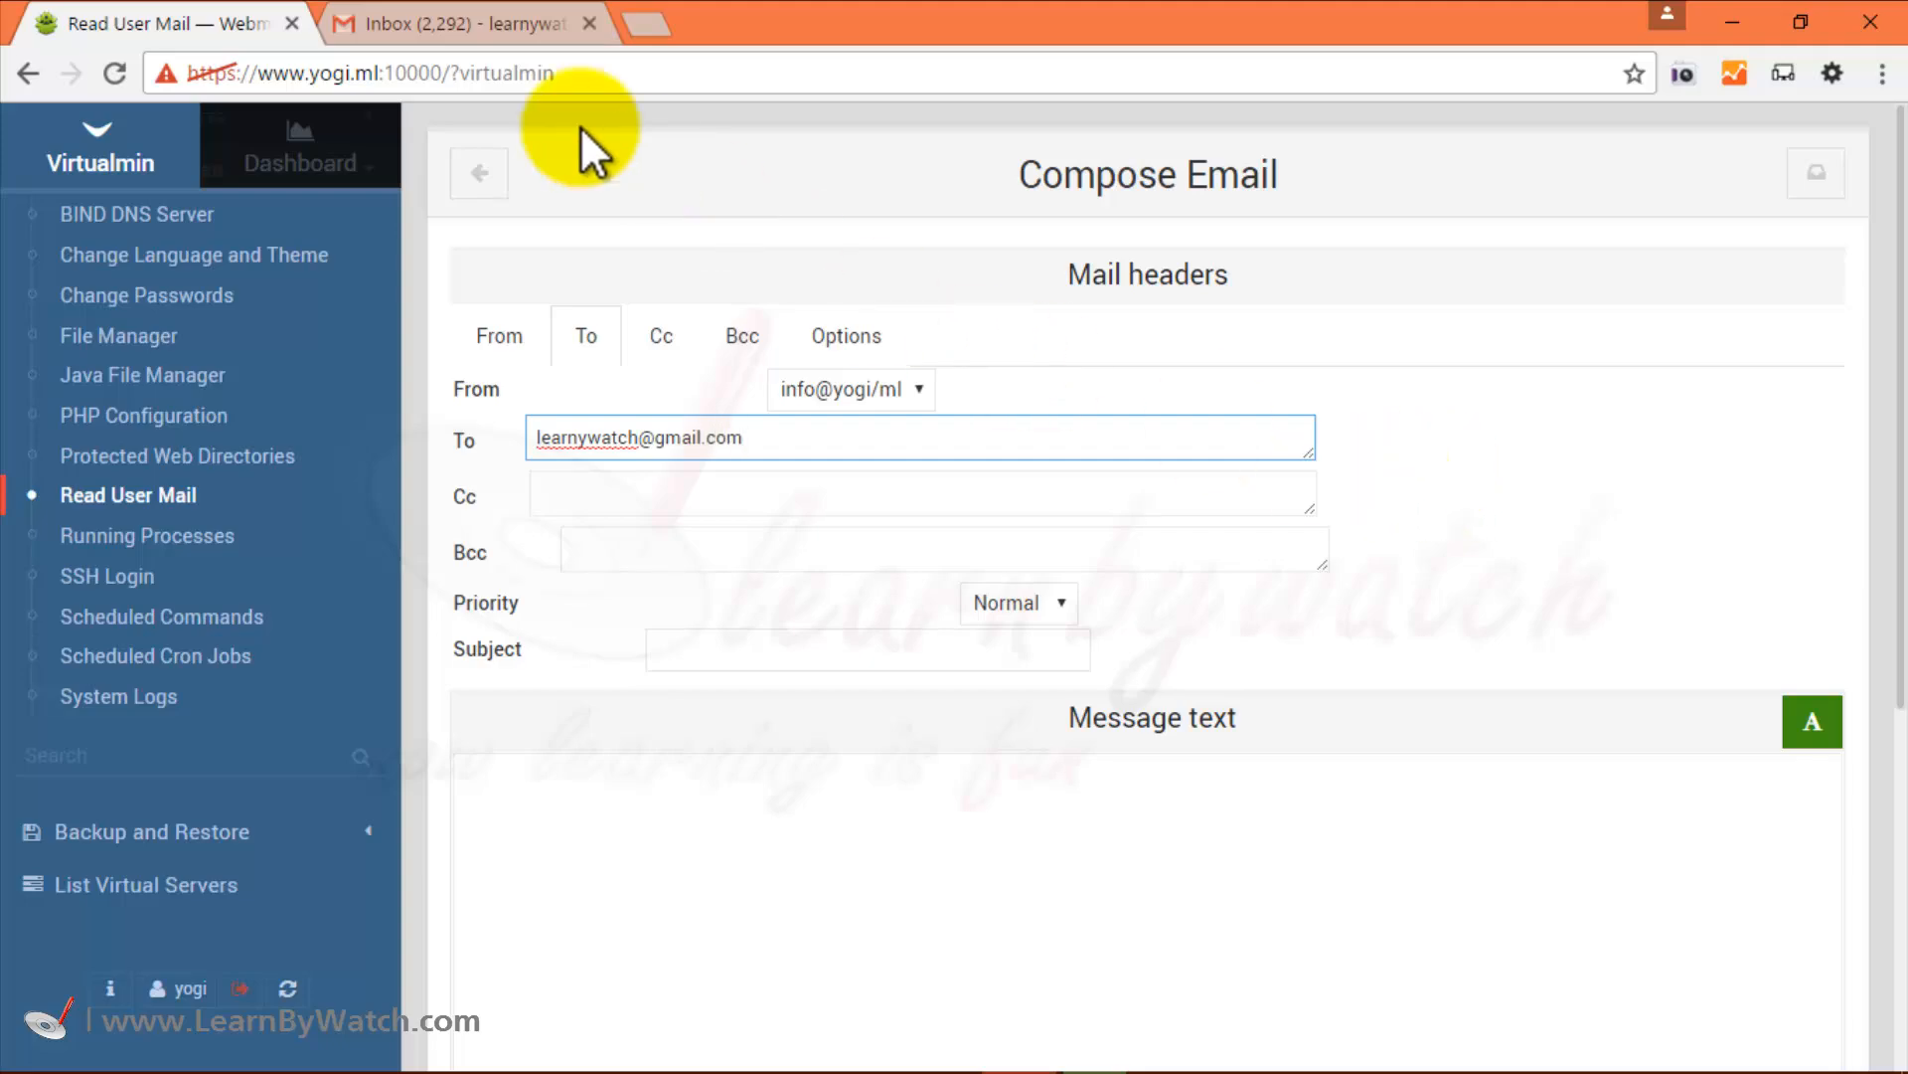
click(478, 12)
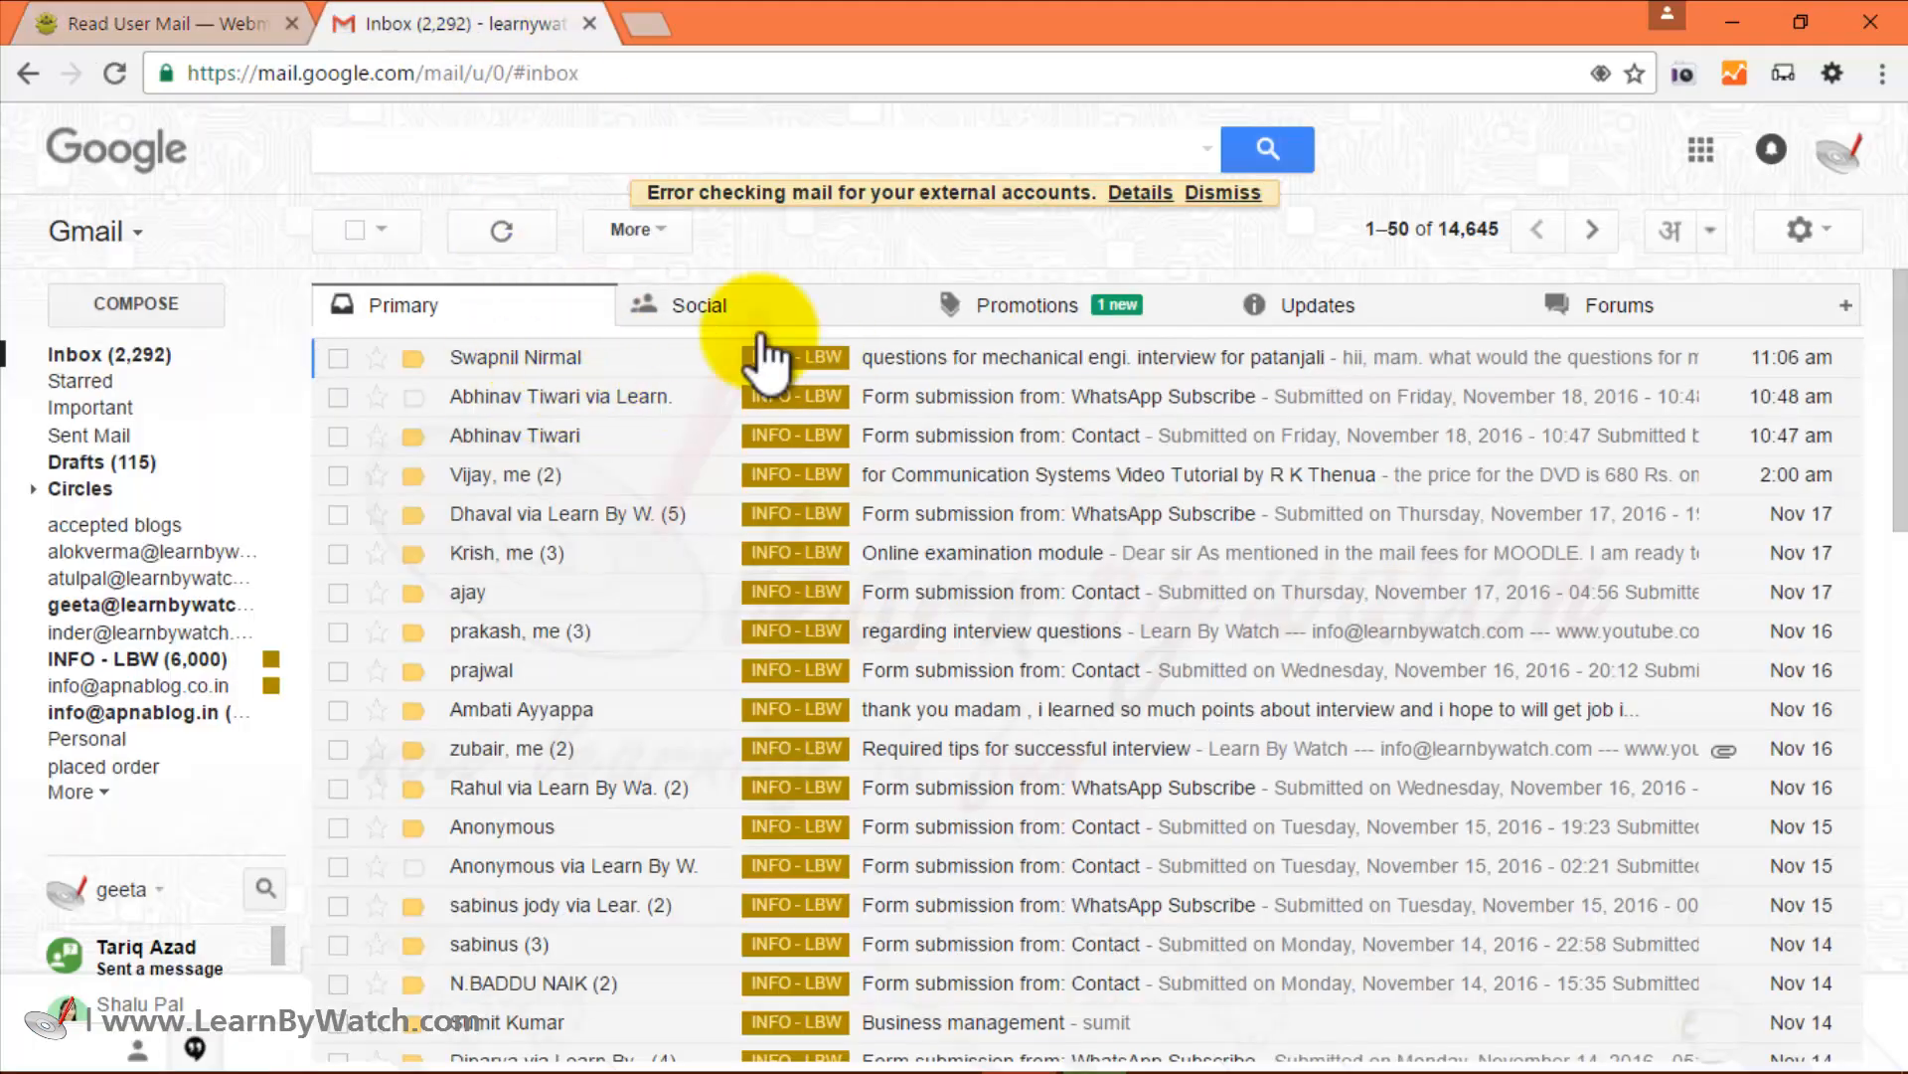
click(278, 32)
Add the Cc address, set priority to Highest, and enter the subject 'This is test email'.
click(613, 497)
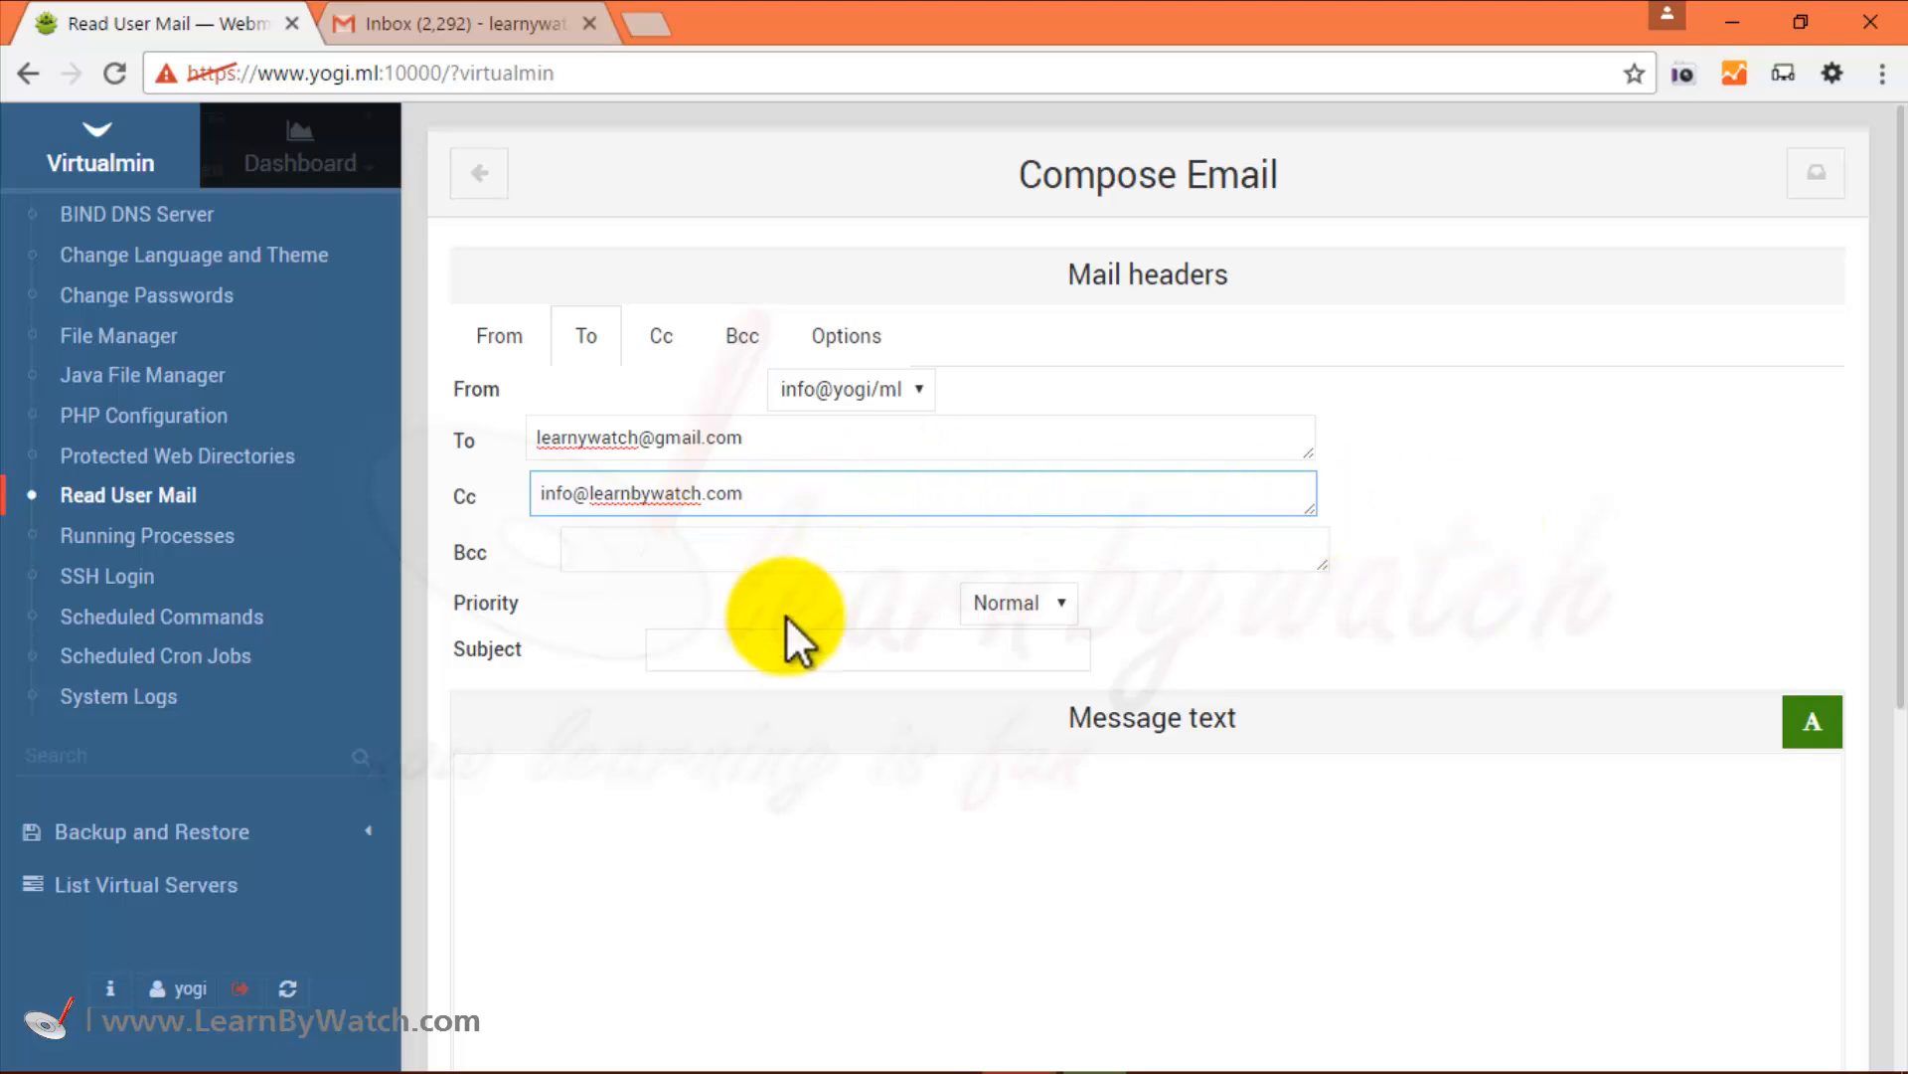
click(1034, 603)
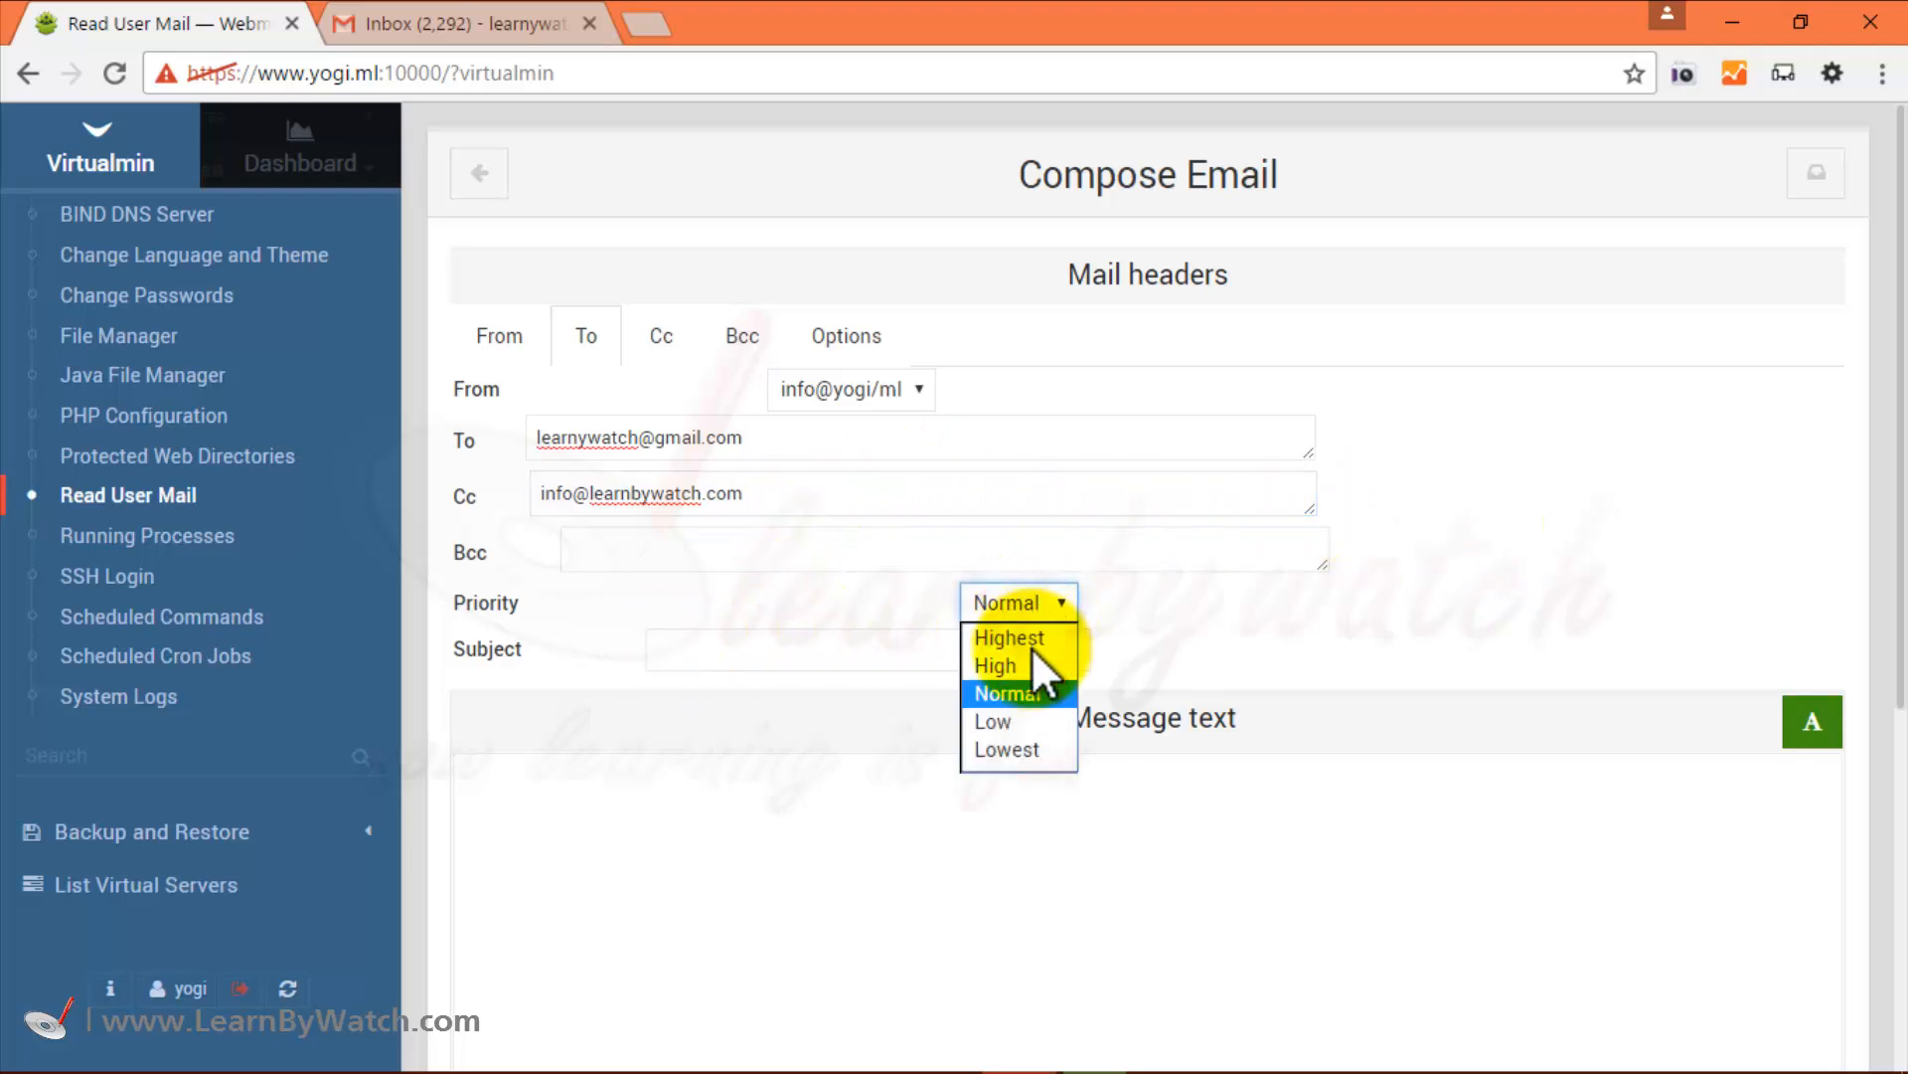
click(1025, 635)
click(841, 658)
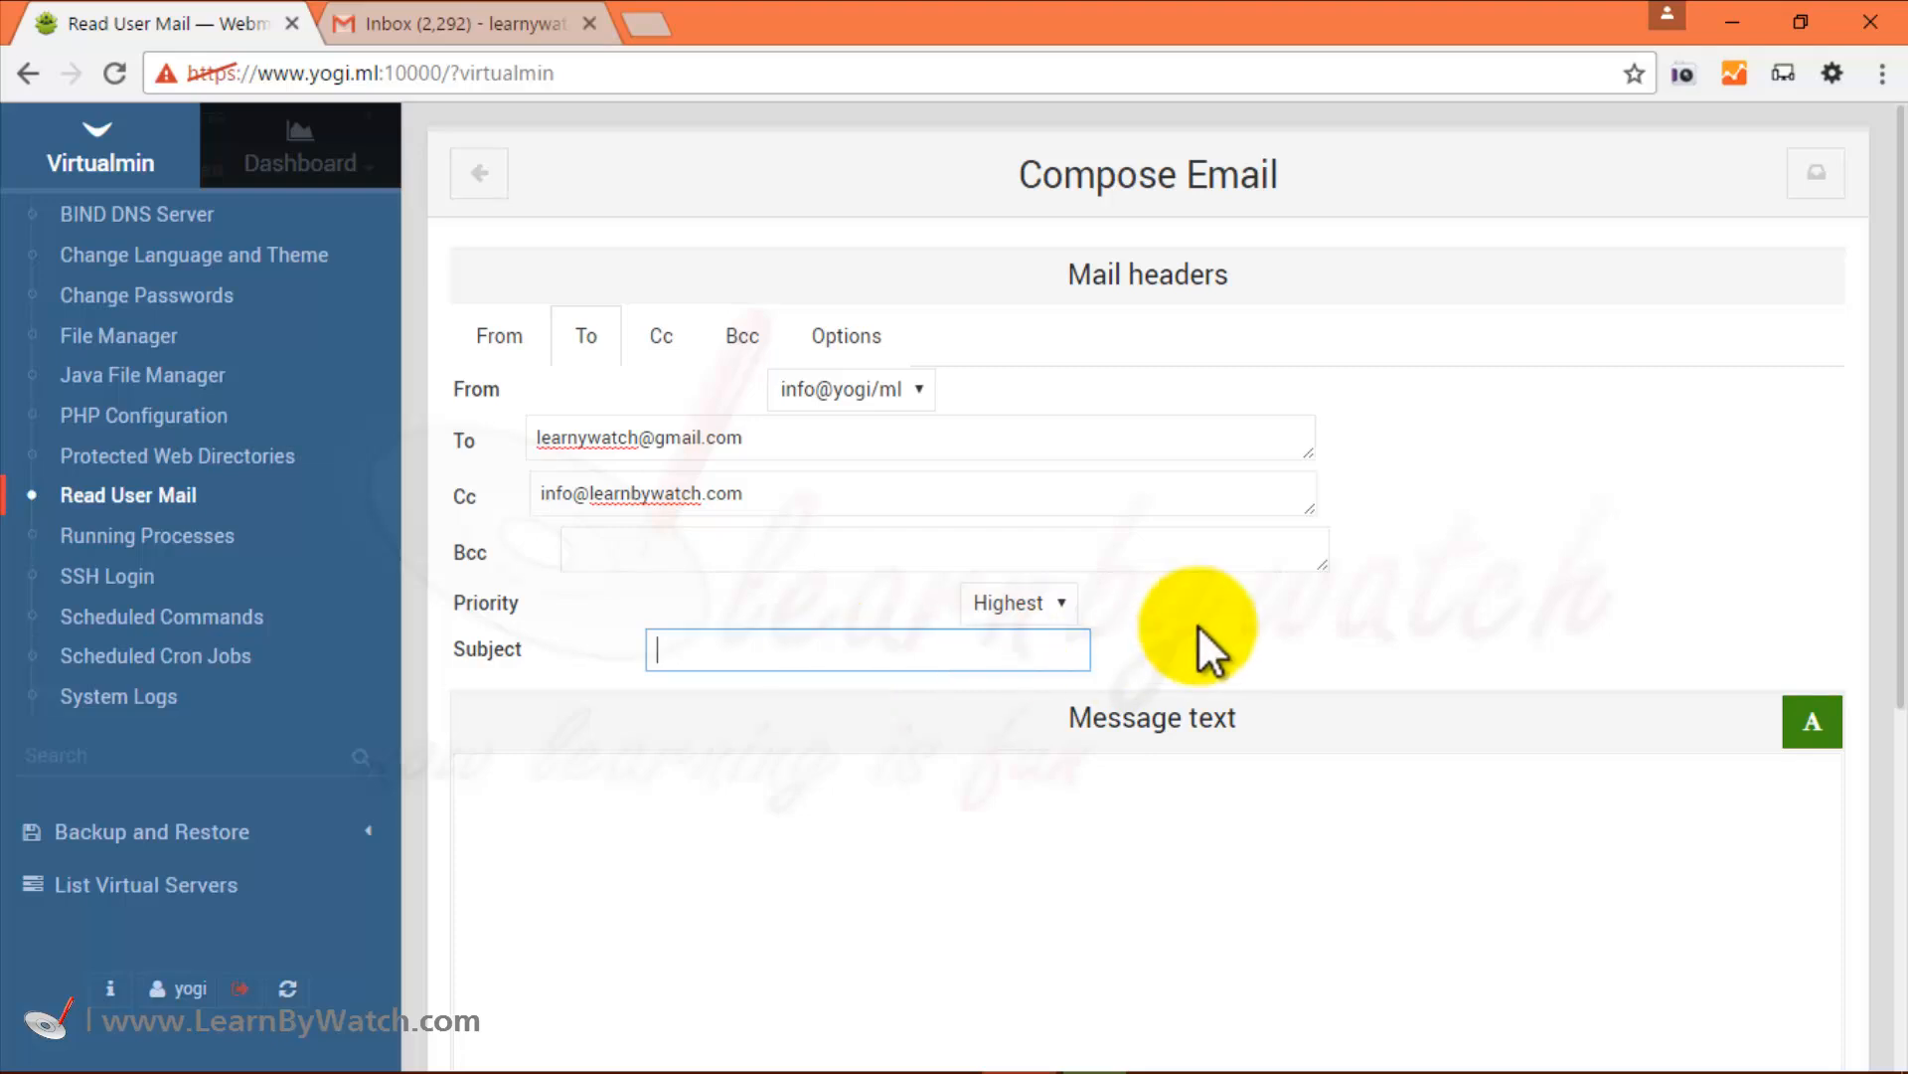
text(Th)
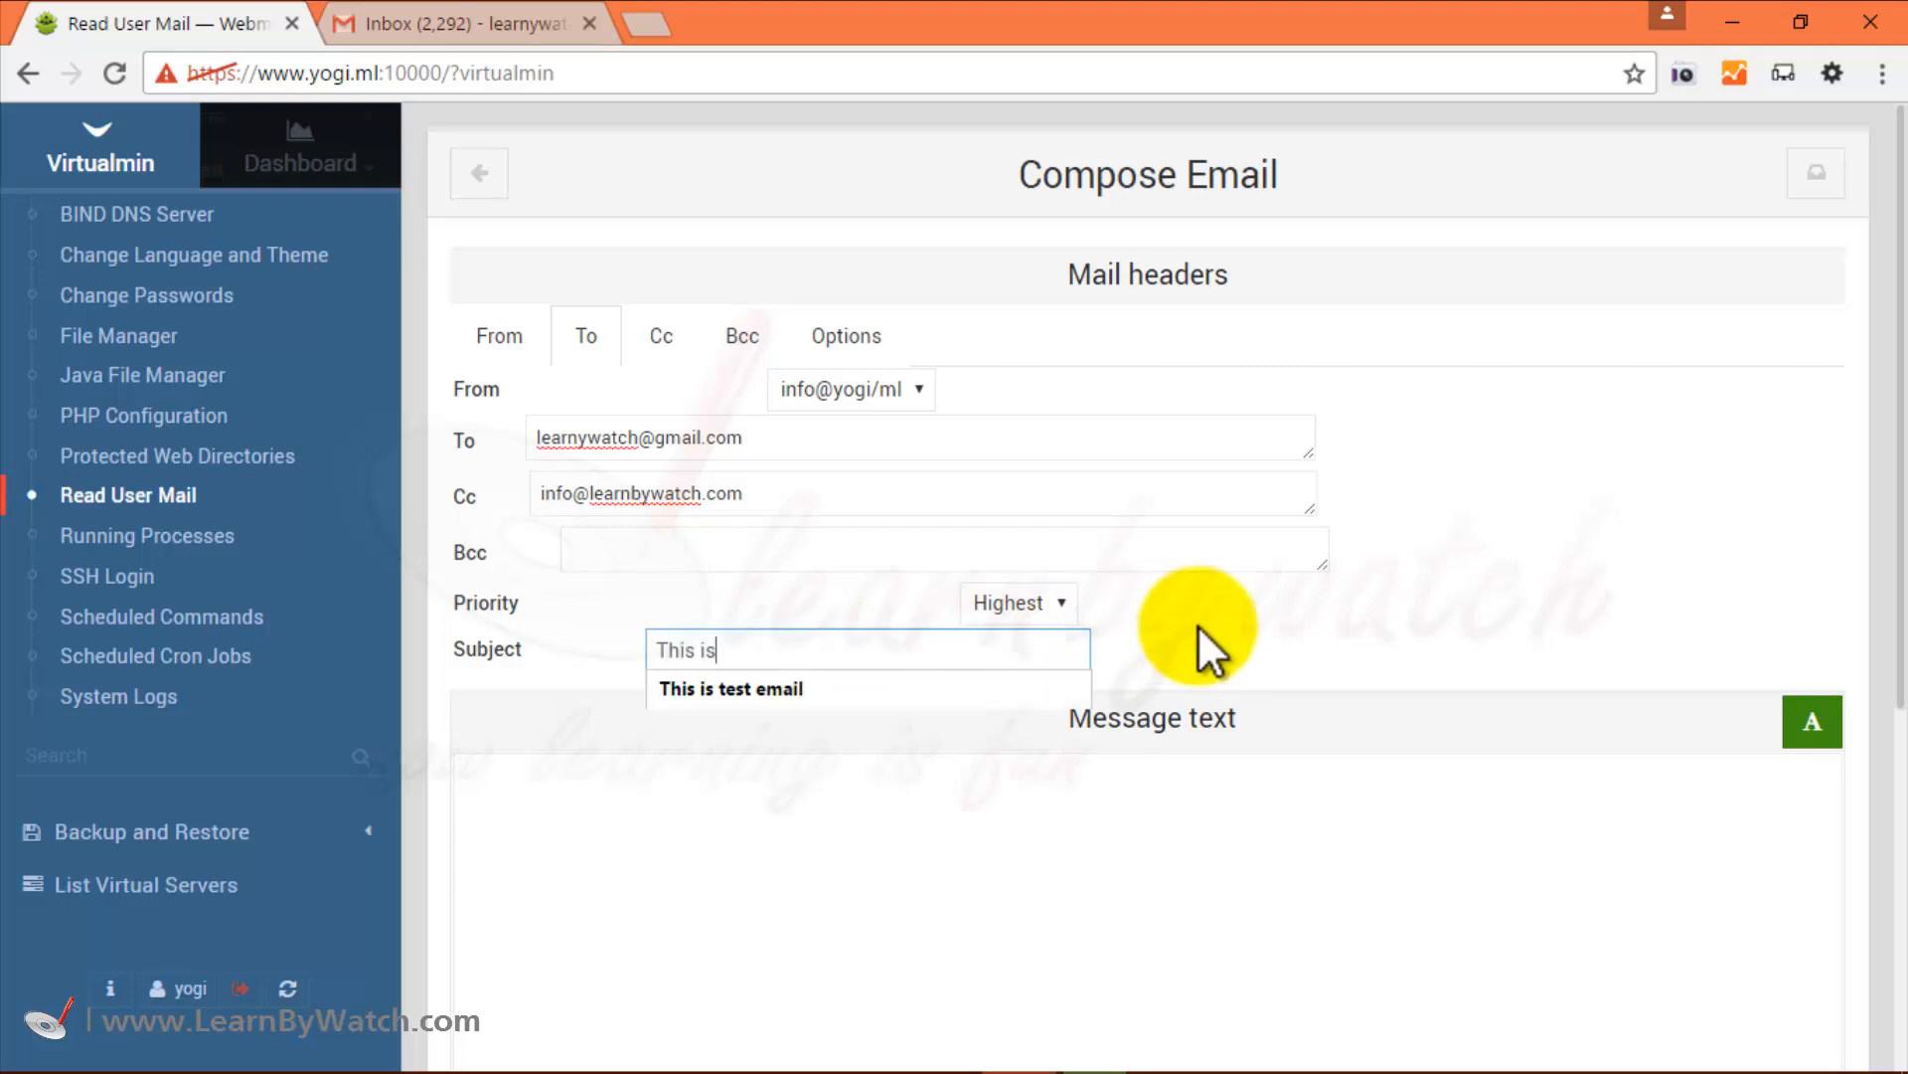
text(is is)
key(Down)
key(Return)
Fill the body with three paragraphs of the repeated sample sentence.
scroll(1215, 730, down, 3)
click(1031, 519)
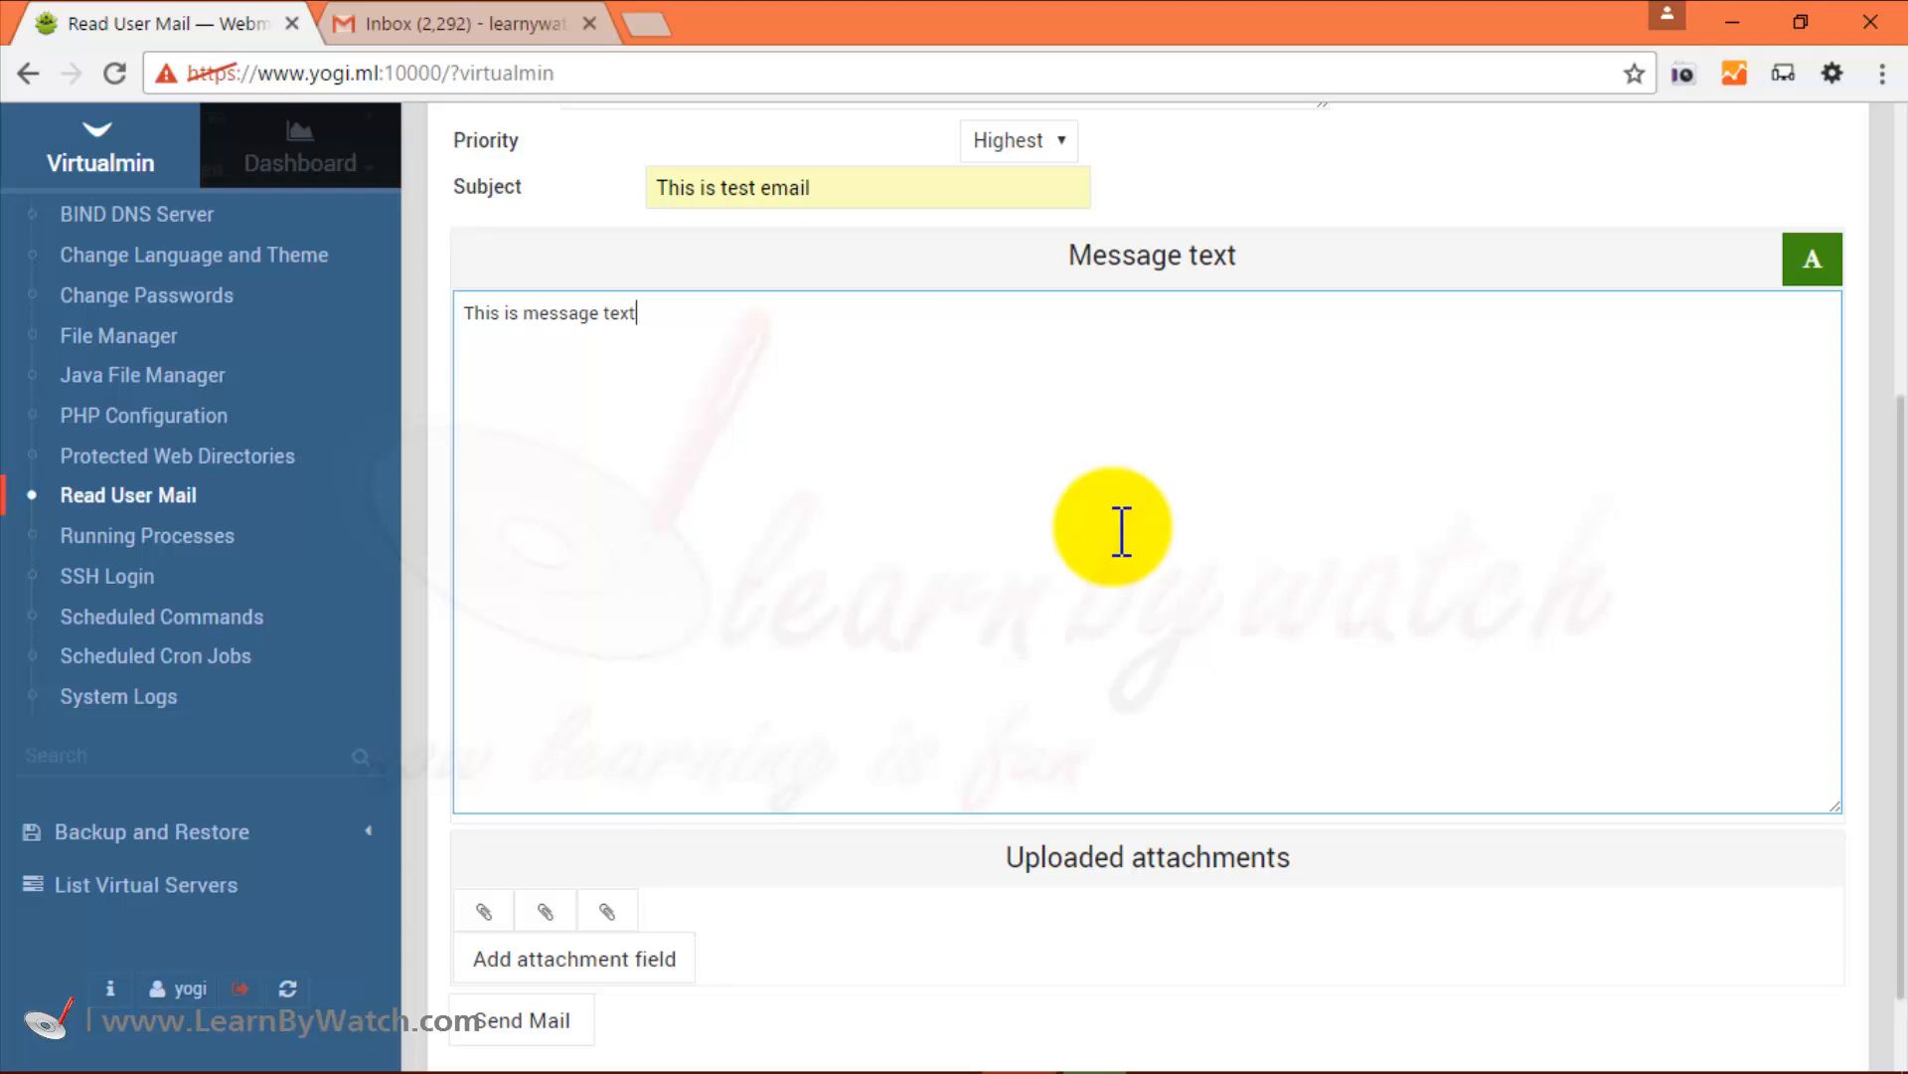
key(ctrl+a)
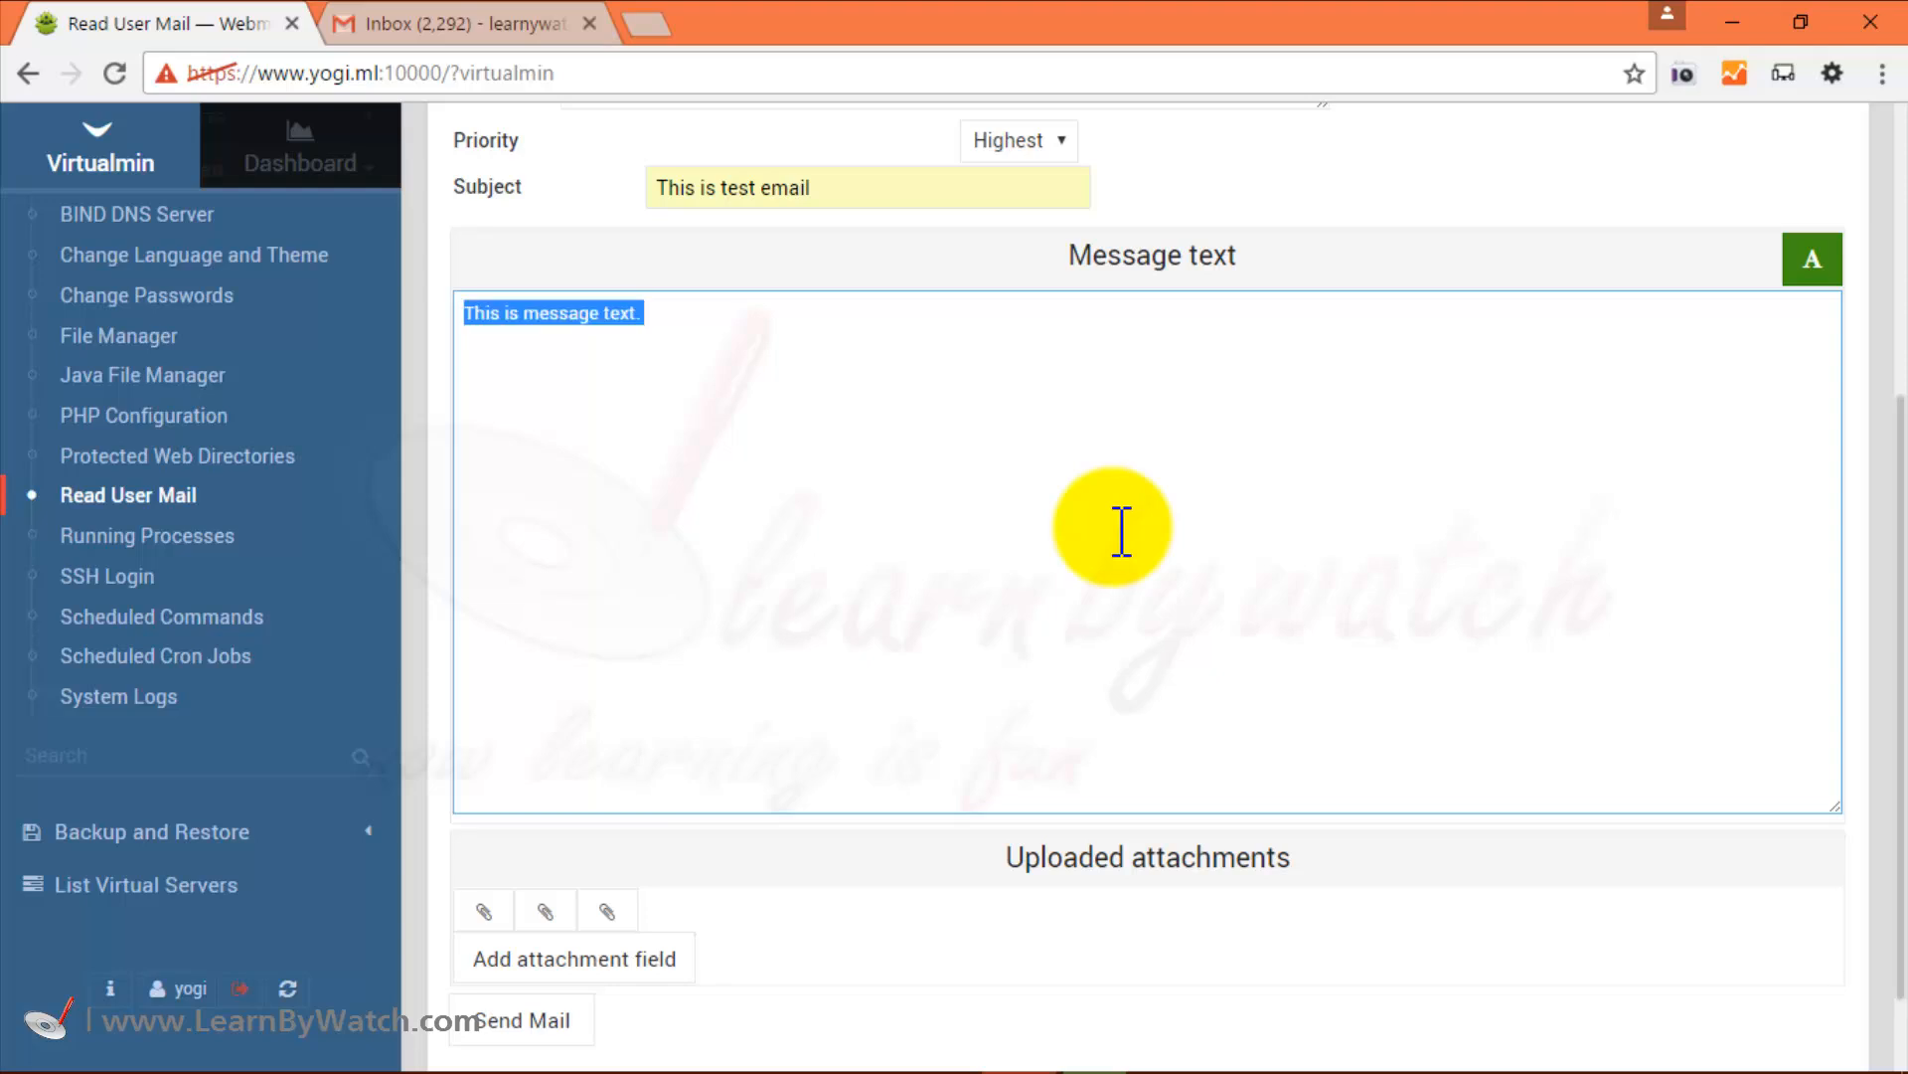
key(ctrl+v)
key(ctrl+v)
key(ctrl+v)
key(ctrl+v)
key(ctrl+v)
key(ctrl+v)
key(ctrl+v)
key(ctrl+v)
key(ctrl+v)
key(ctrl+v)
key(ctrl+v)
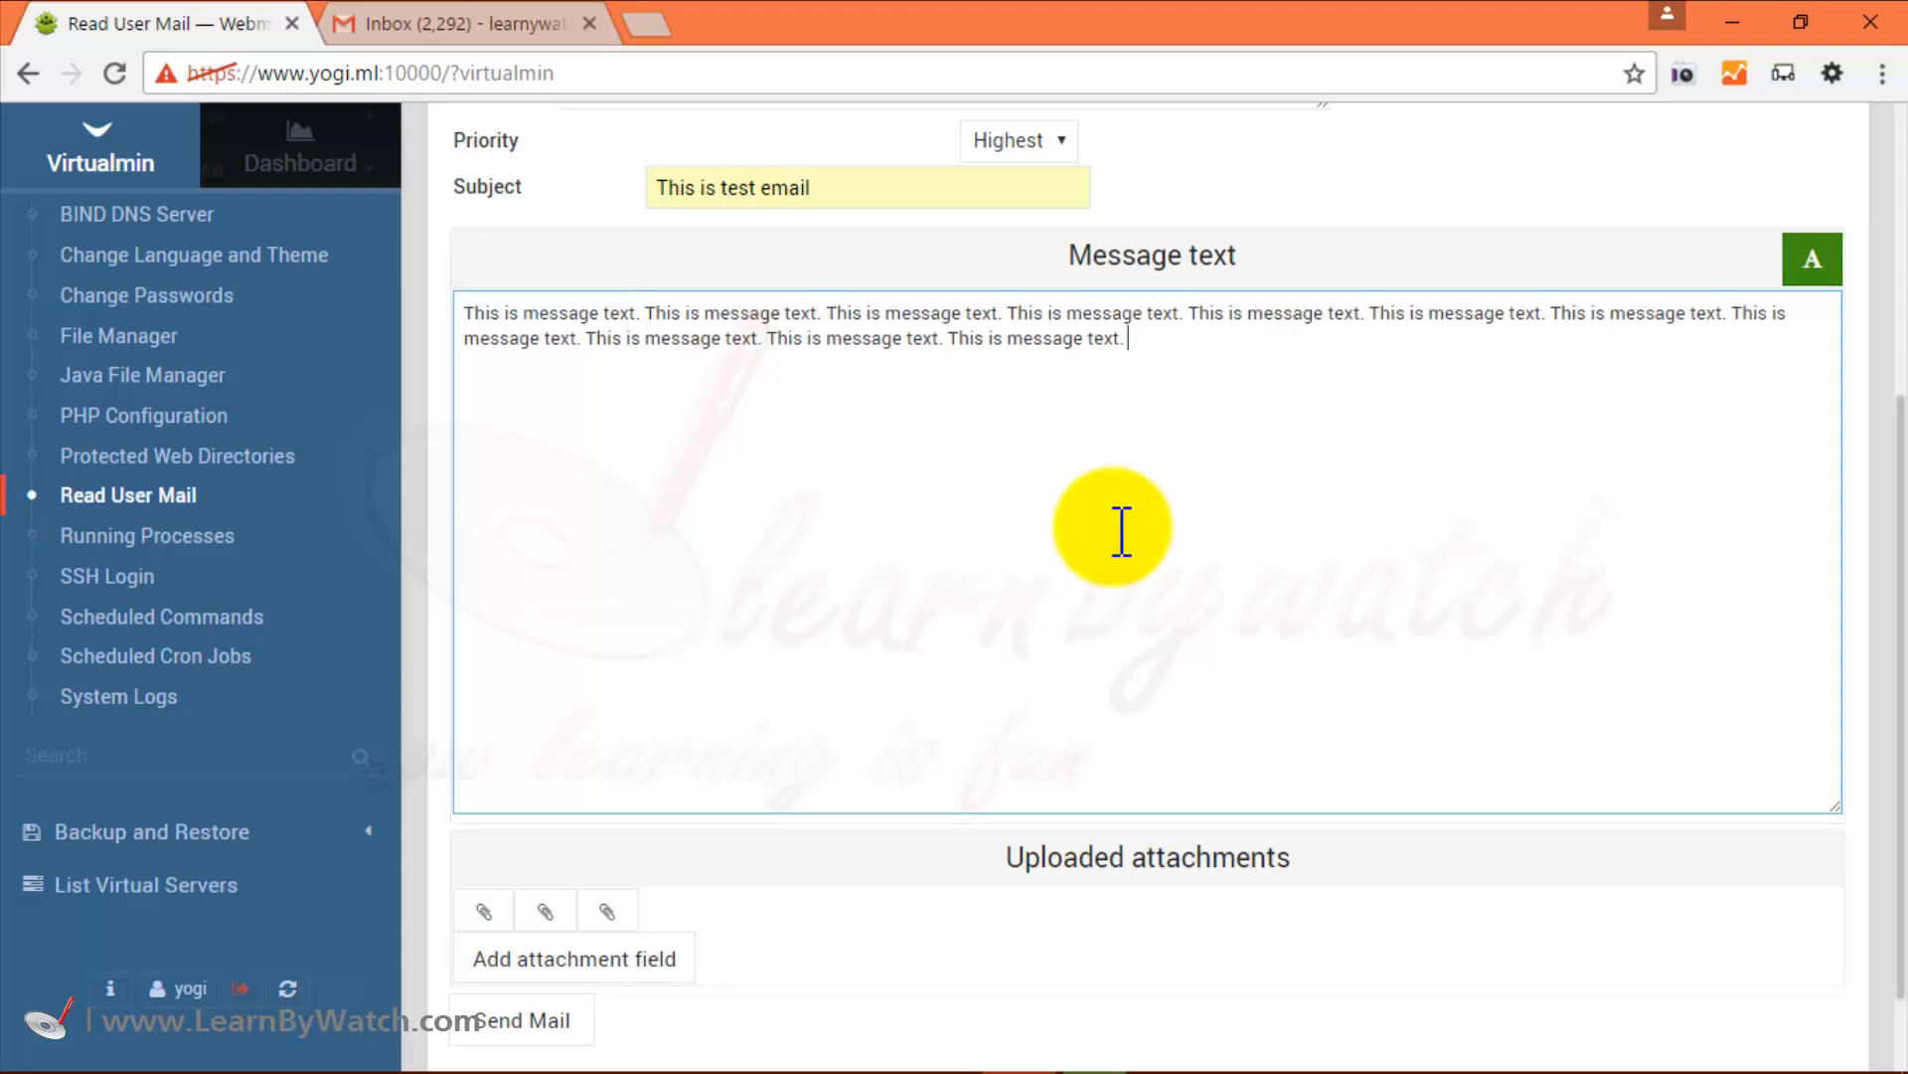
key(ctrl+a)
key(ctrl+c)
click(1121, 532)
key(ctrl+v)
key(Return)
key(ctrl+v)
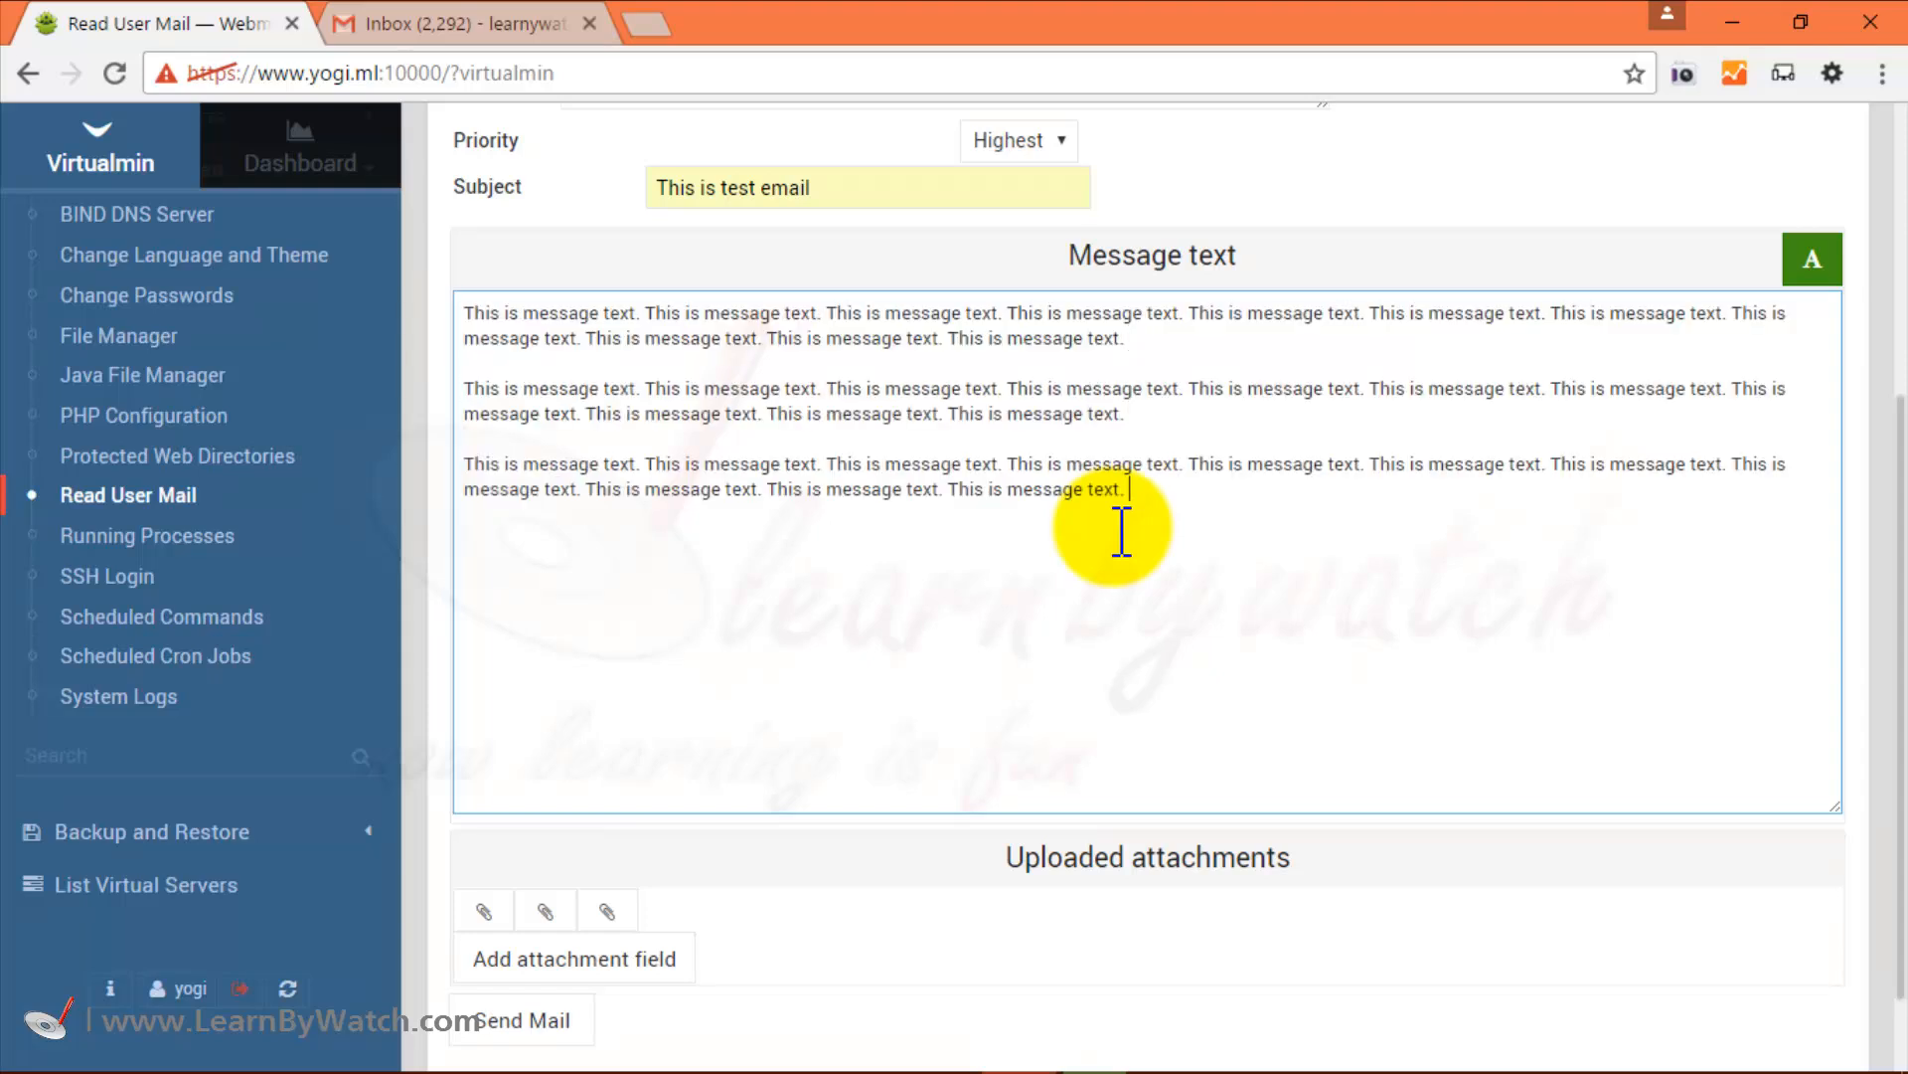
scroll(1125, 532, down, 2)
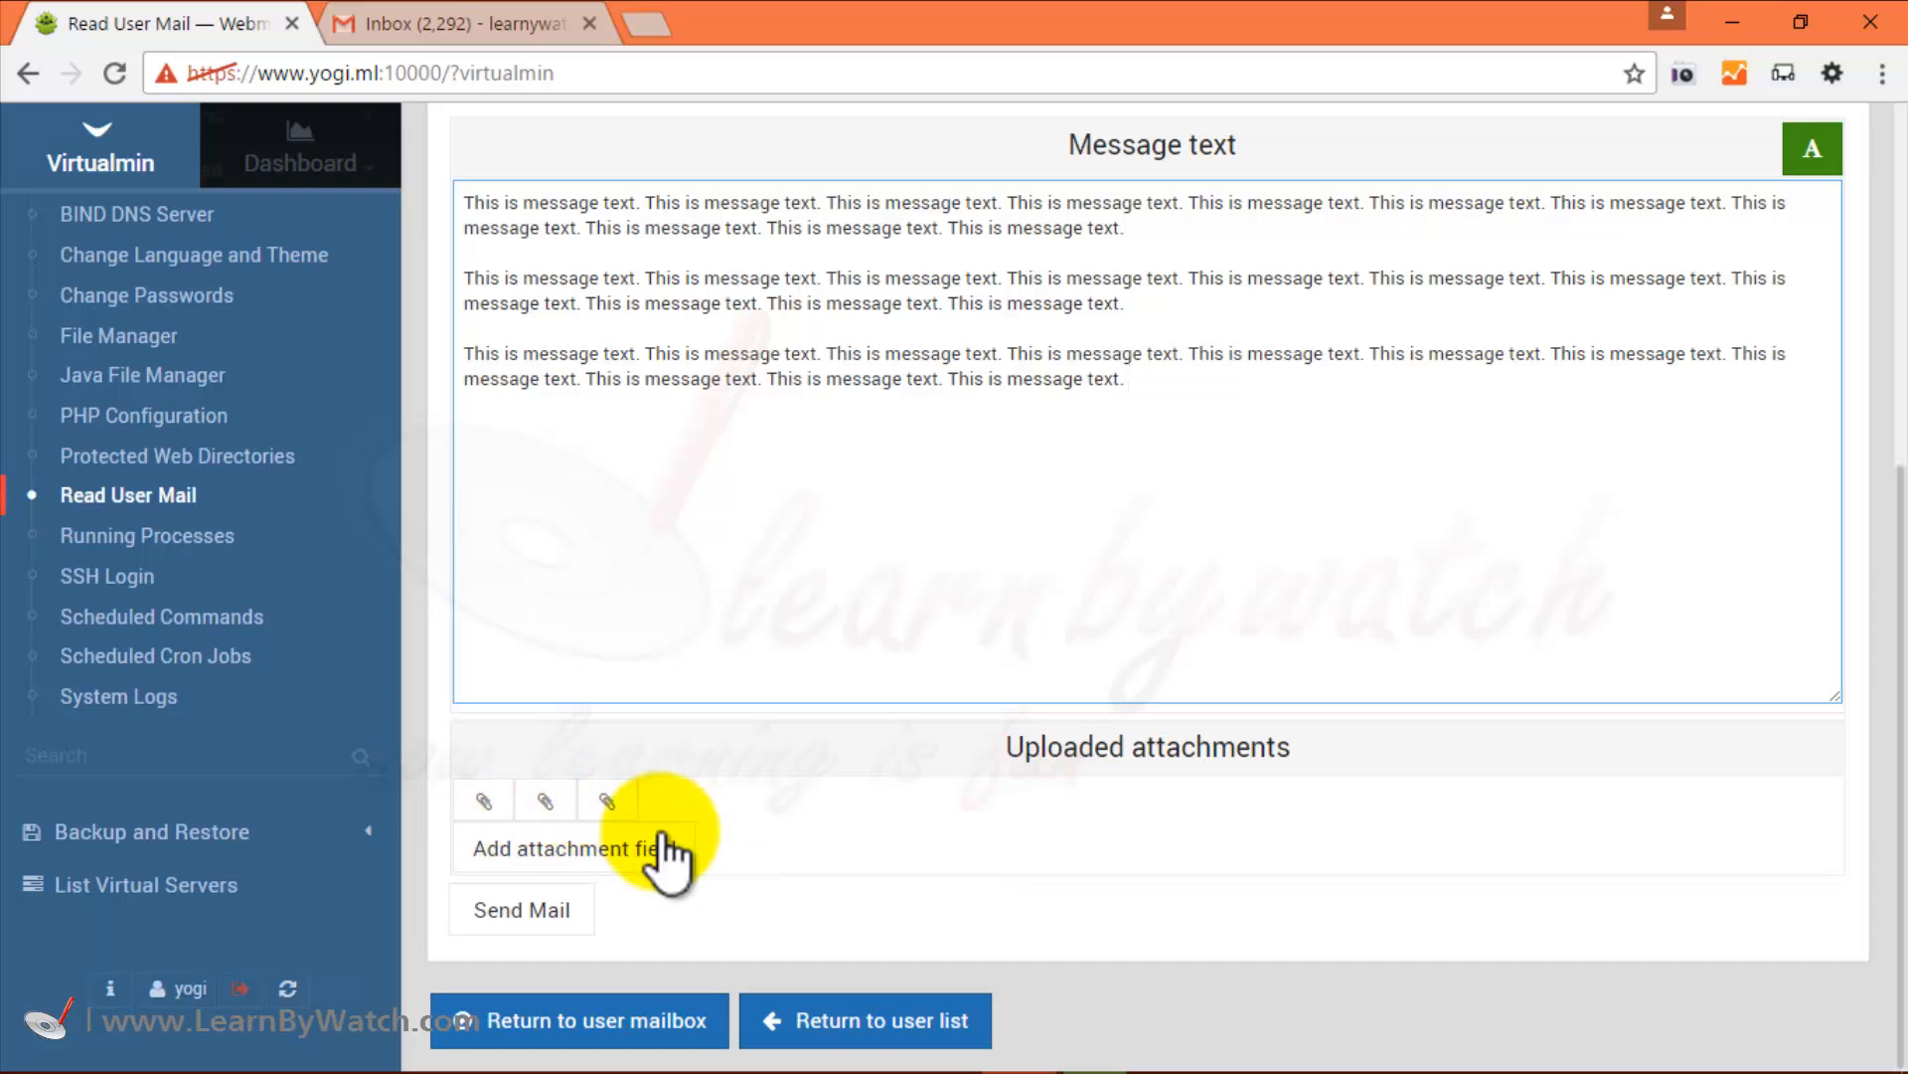
Send the test email and switch to the Gmail inbox tab.
click(525, 916)
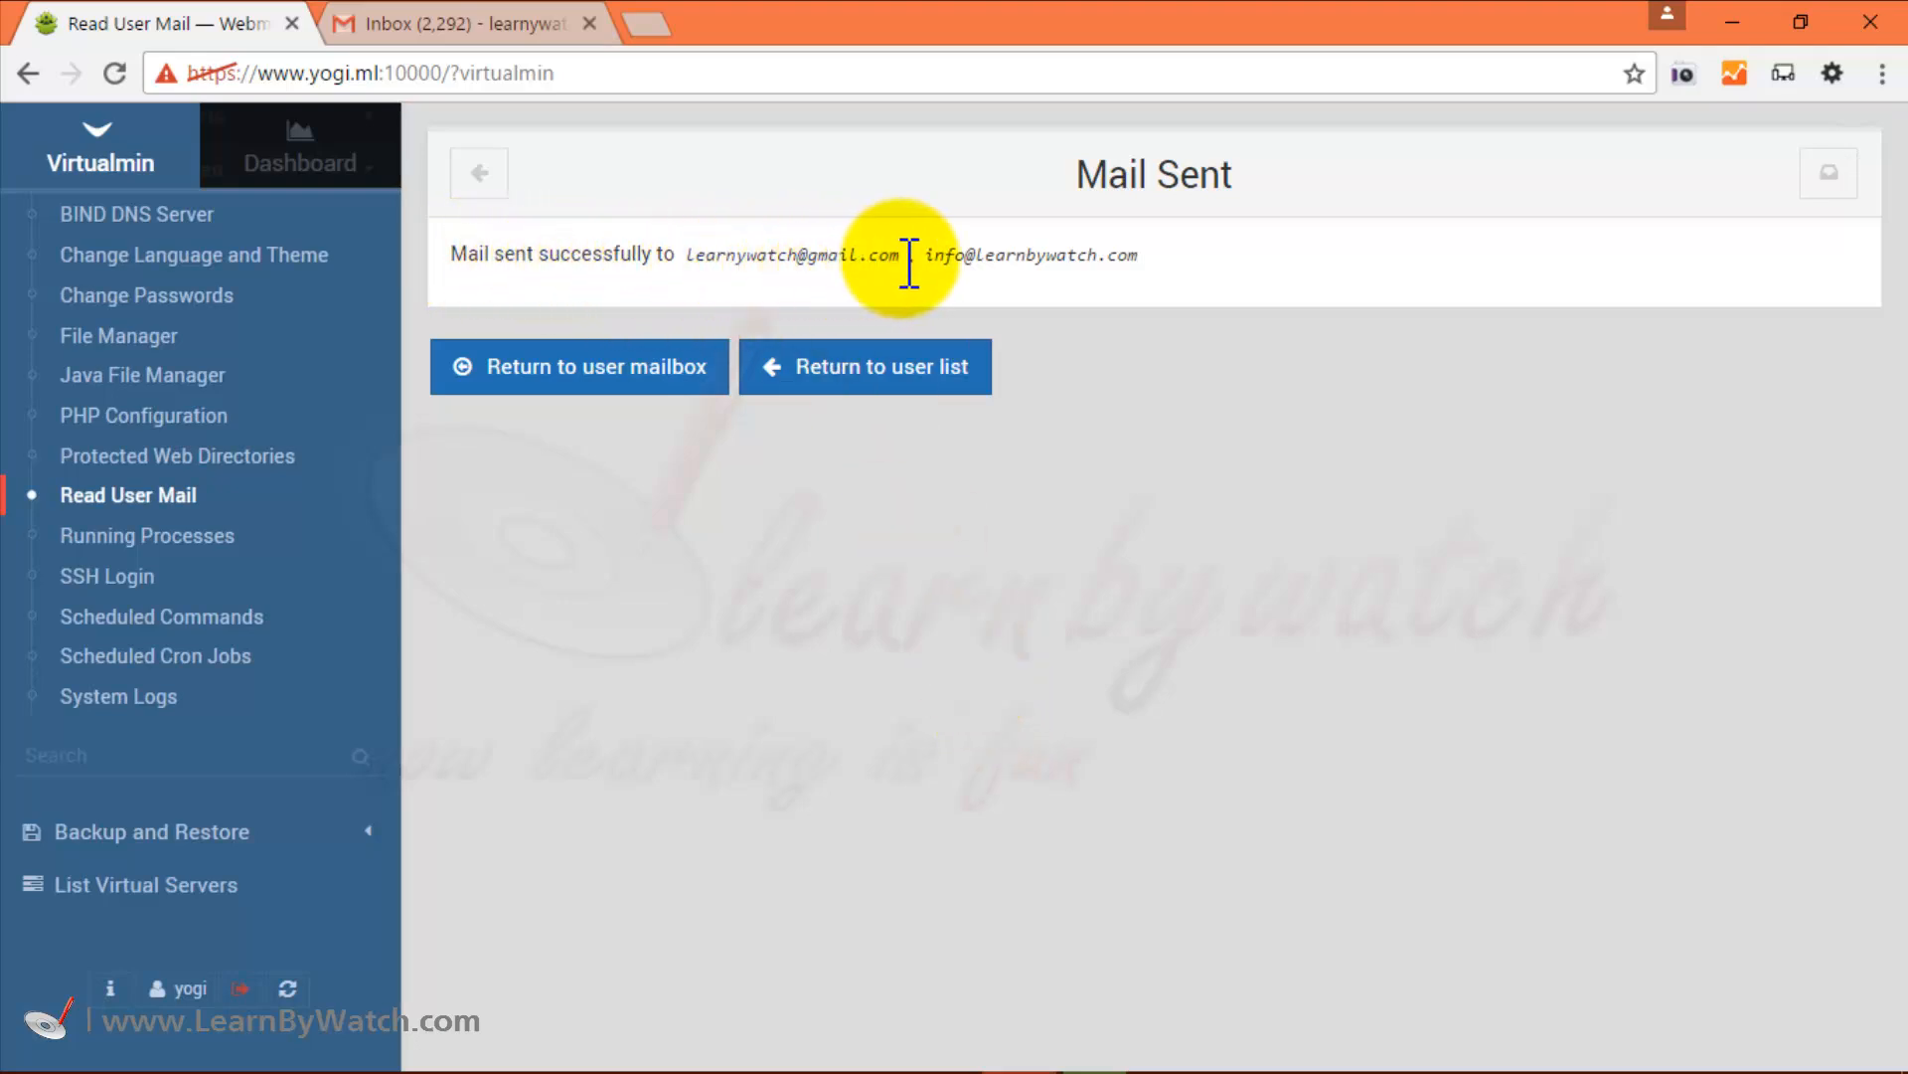
click(473, 18)
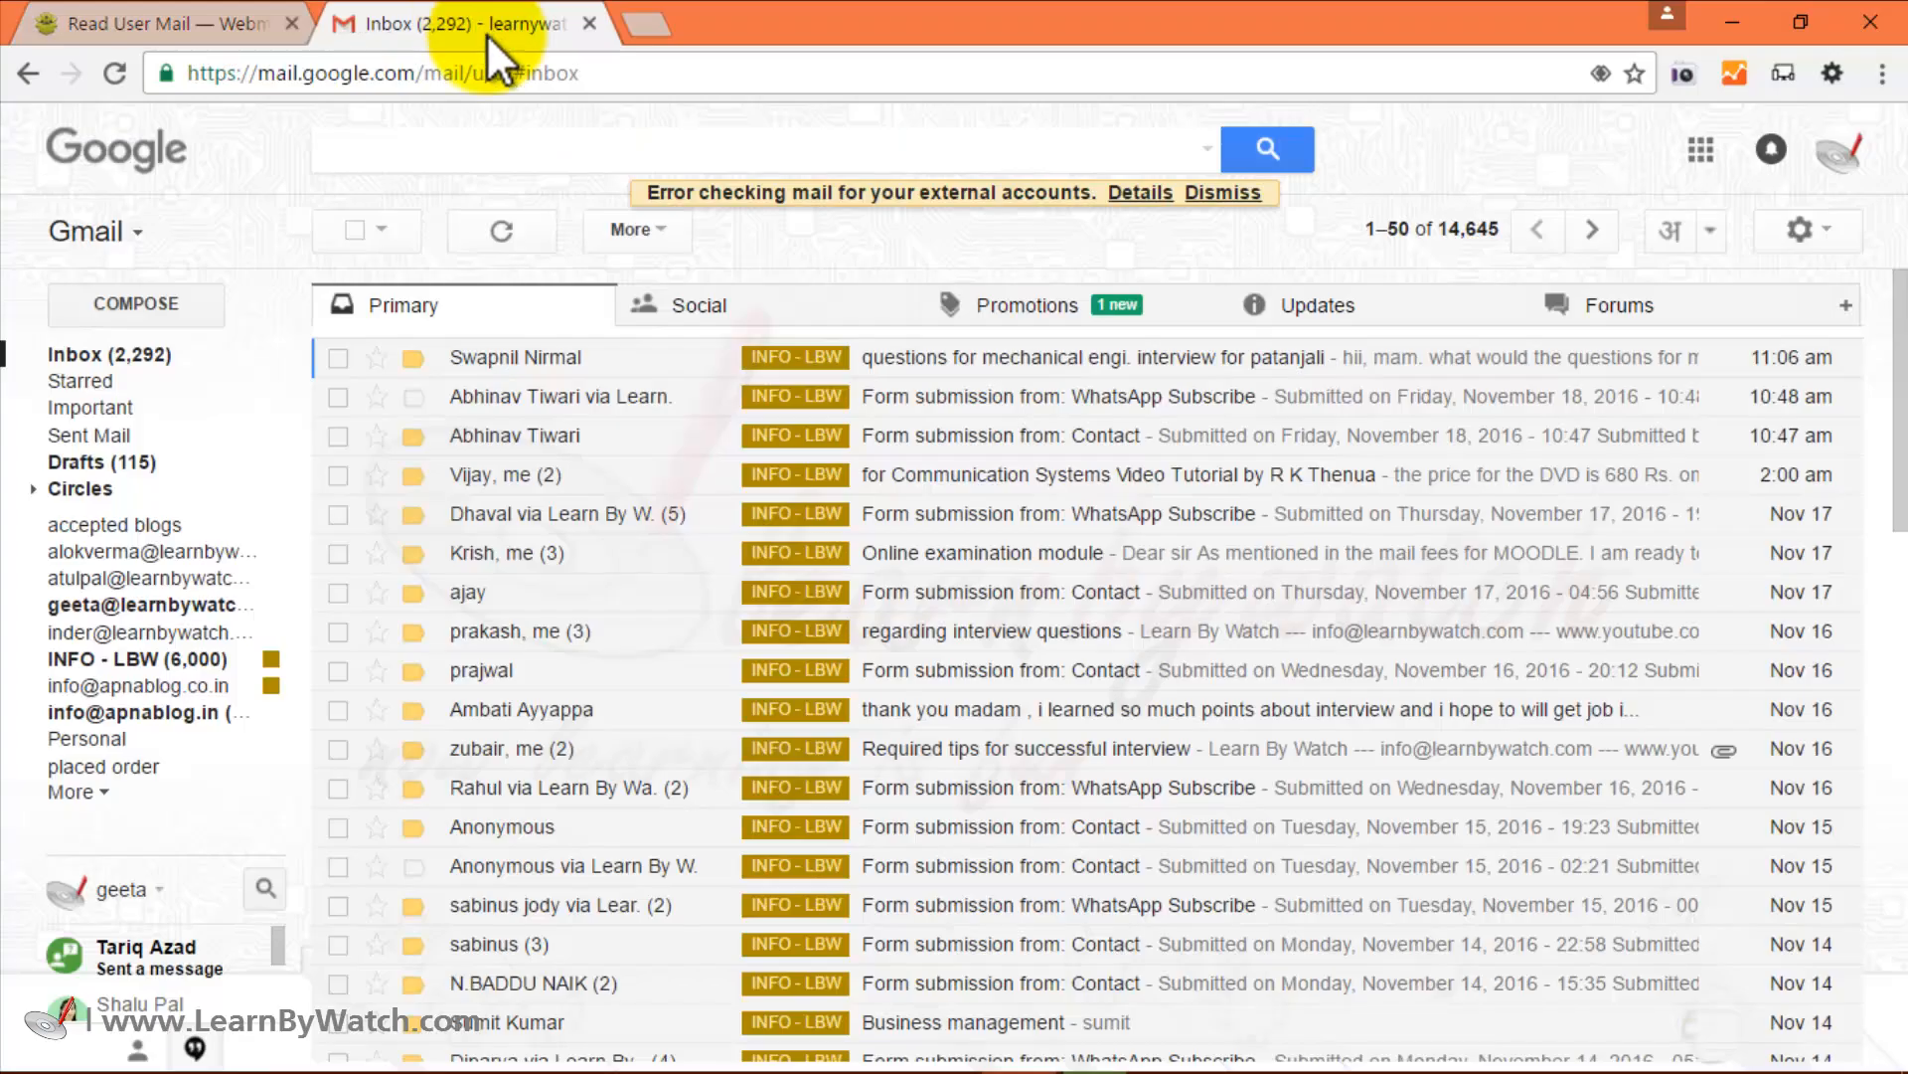
Refresh Gmail, open 'This is test email' and check its from, to and cc details.
click(134, 359)
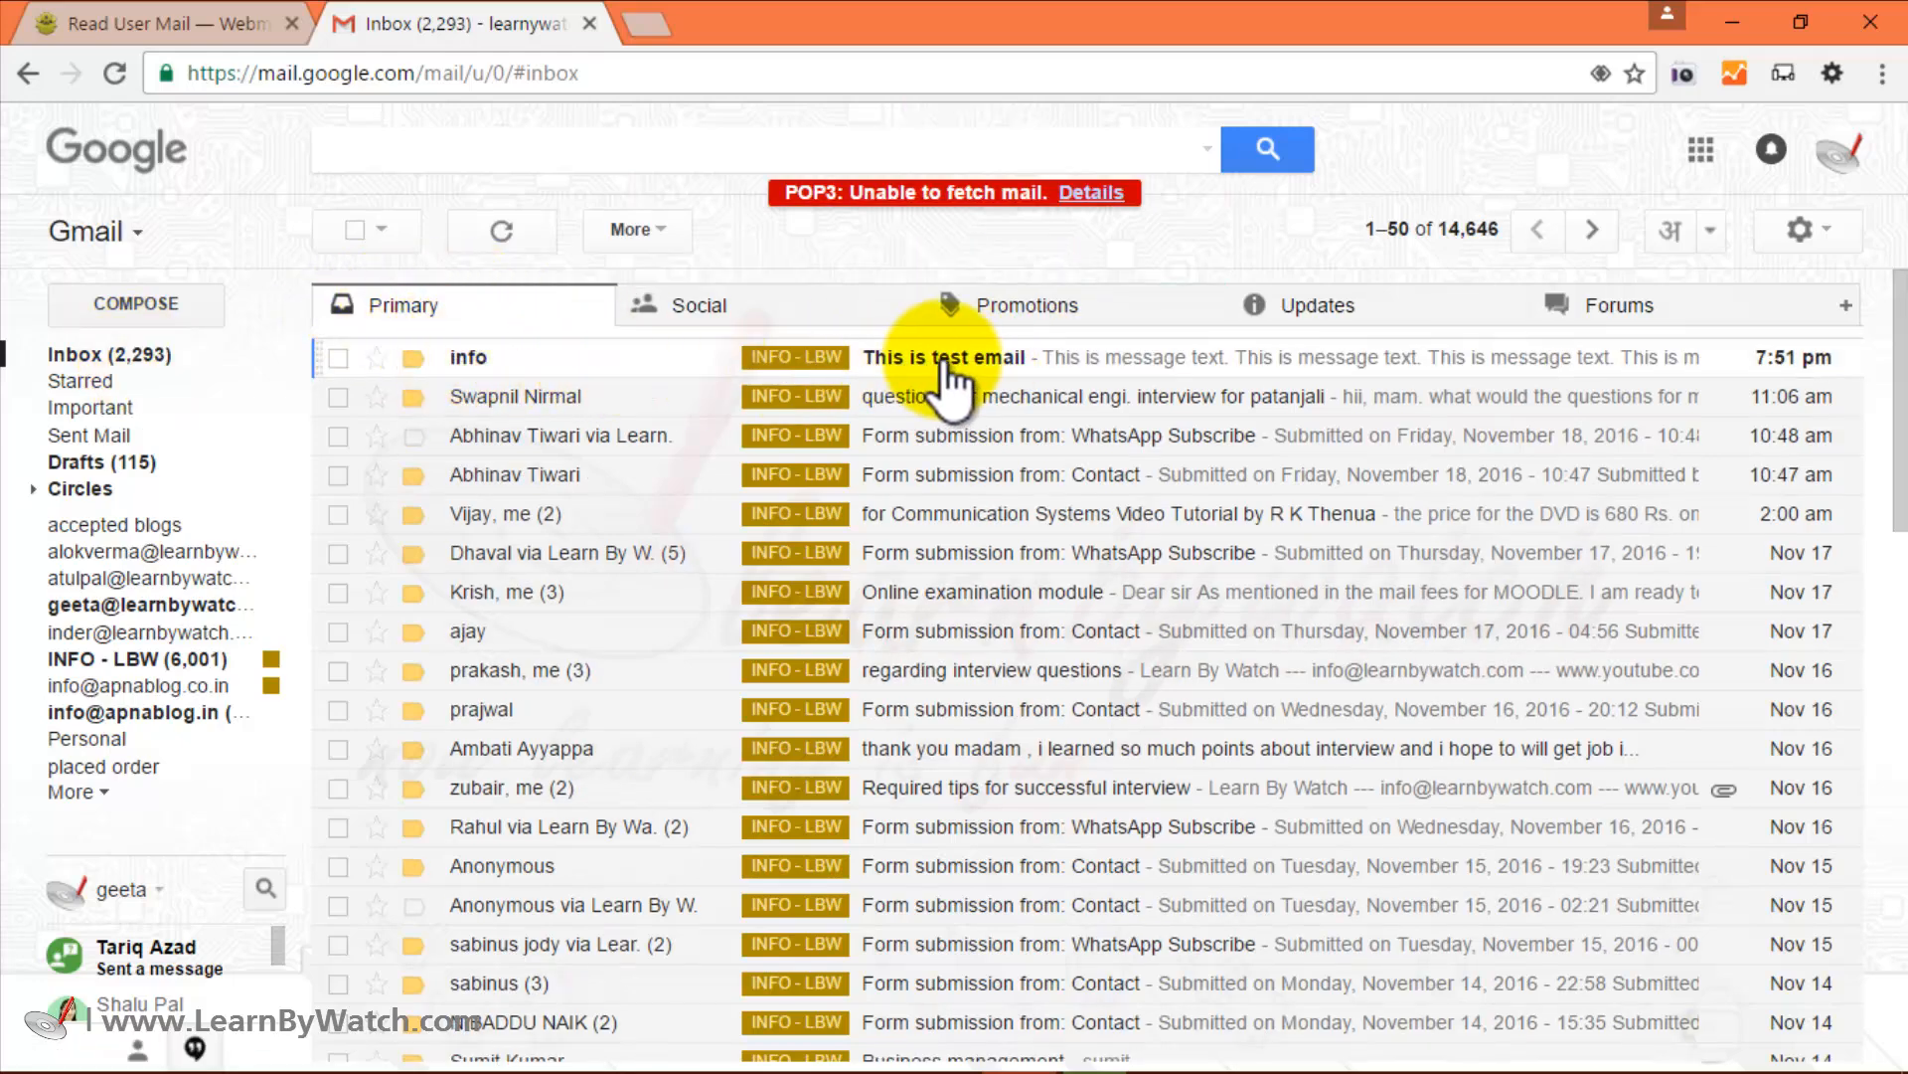
click(969, 382)
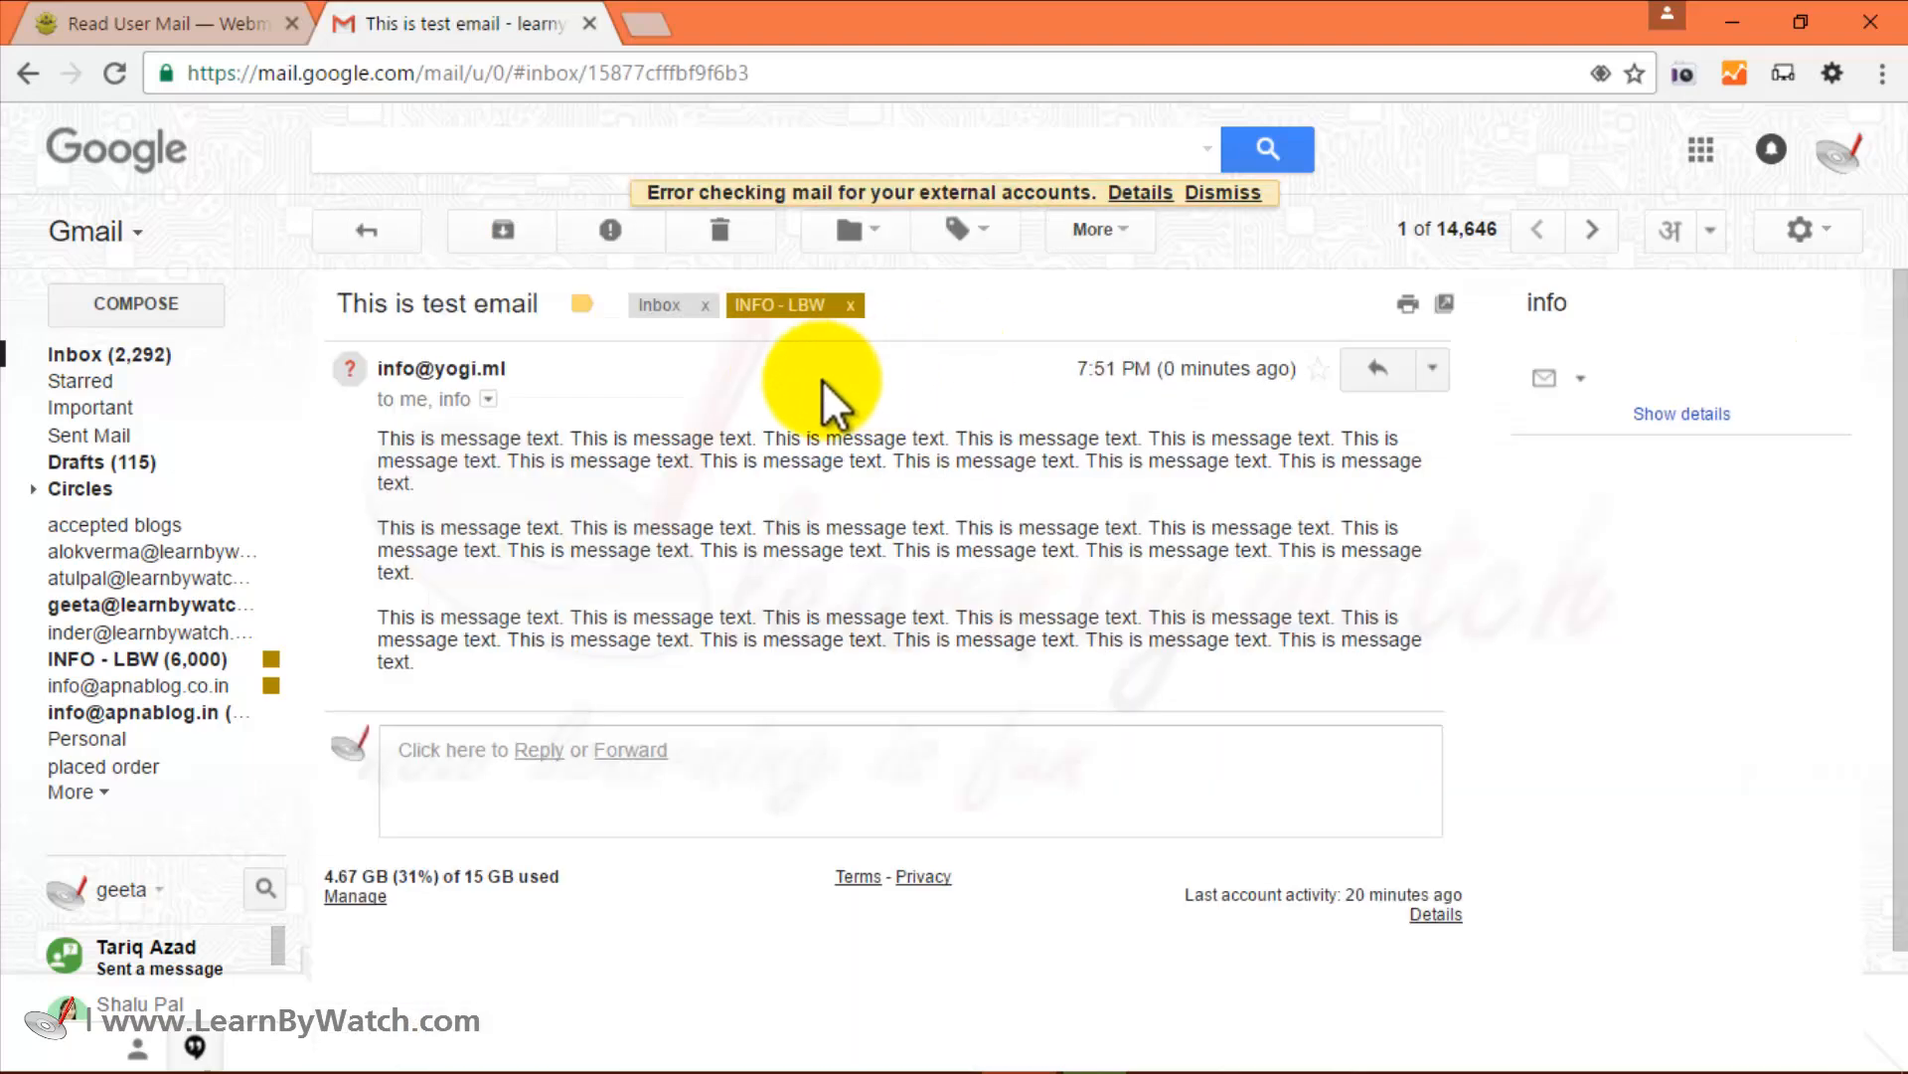
click(488, 398)
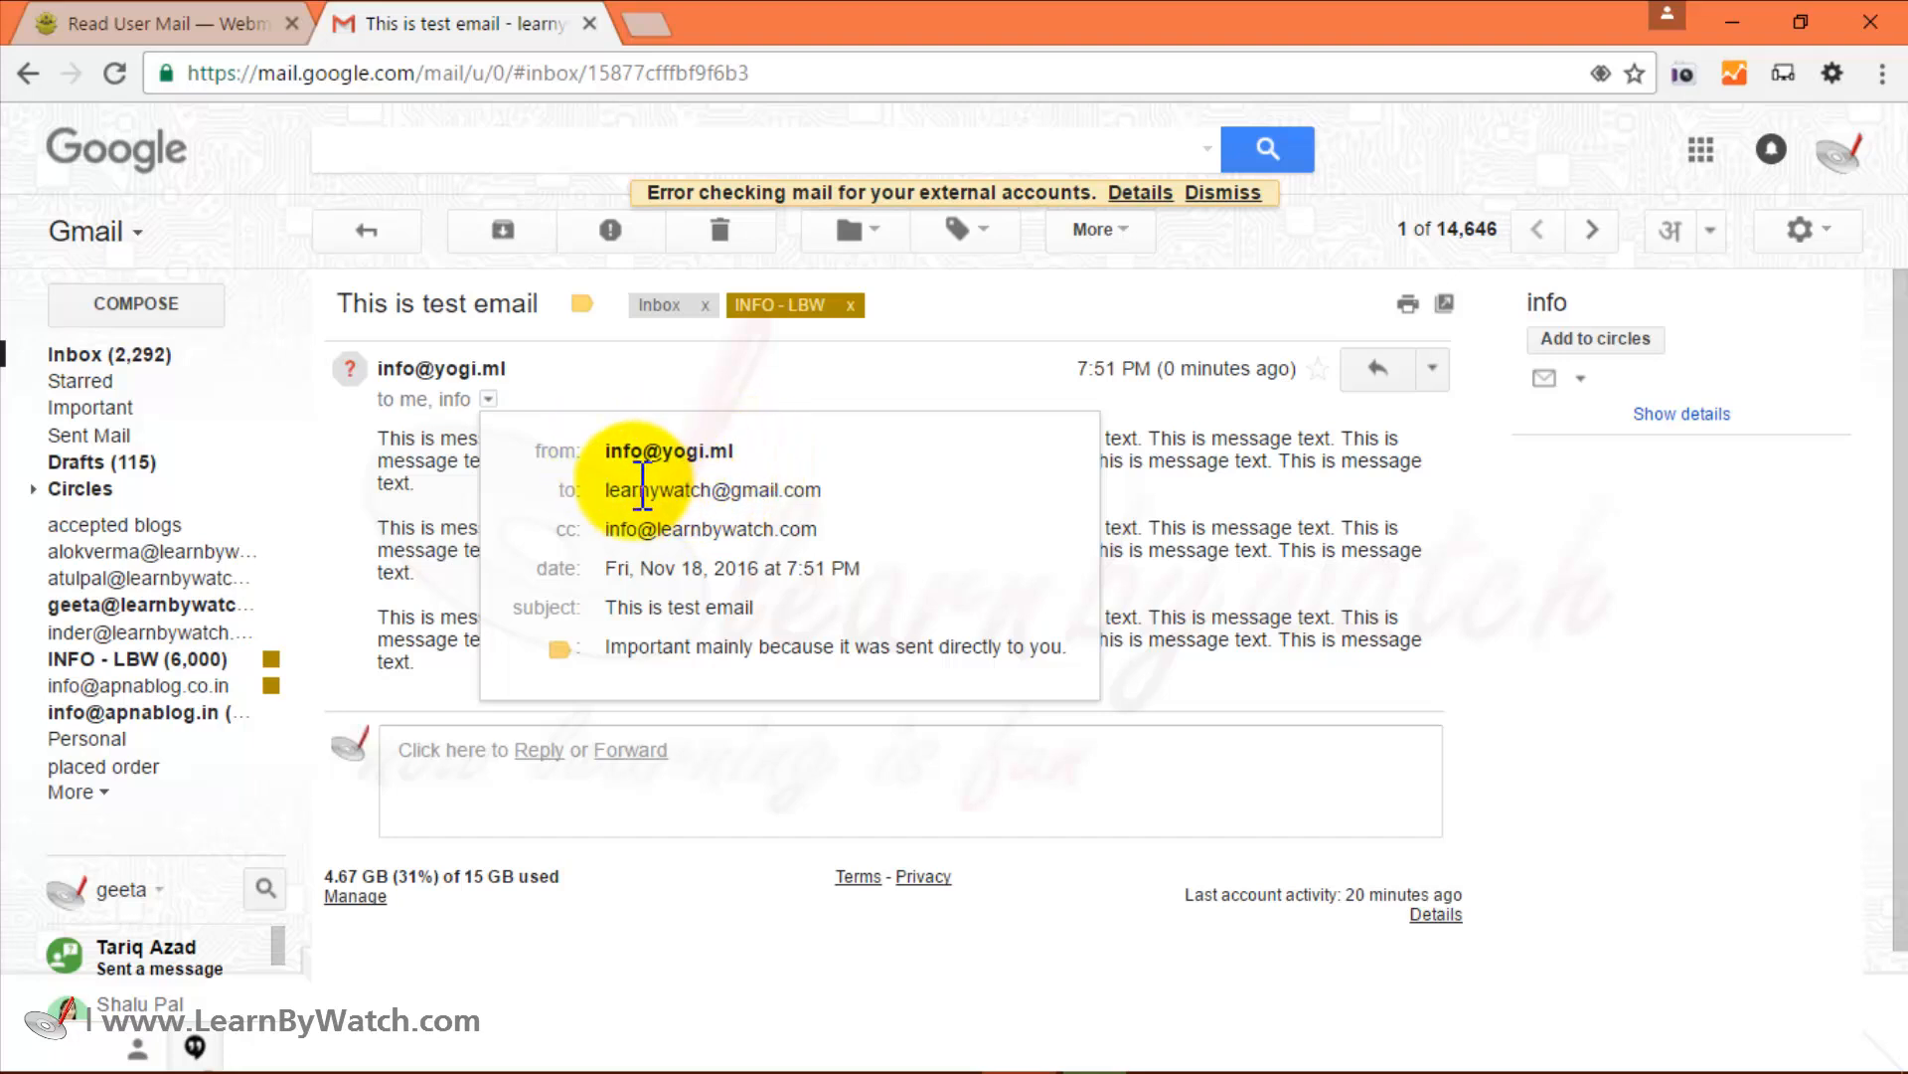
mouse_move(732, 492)
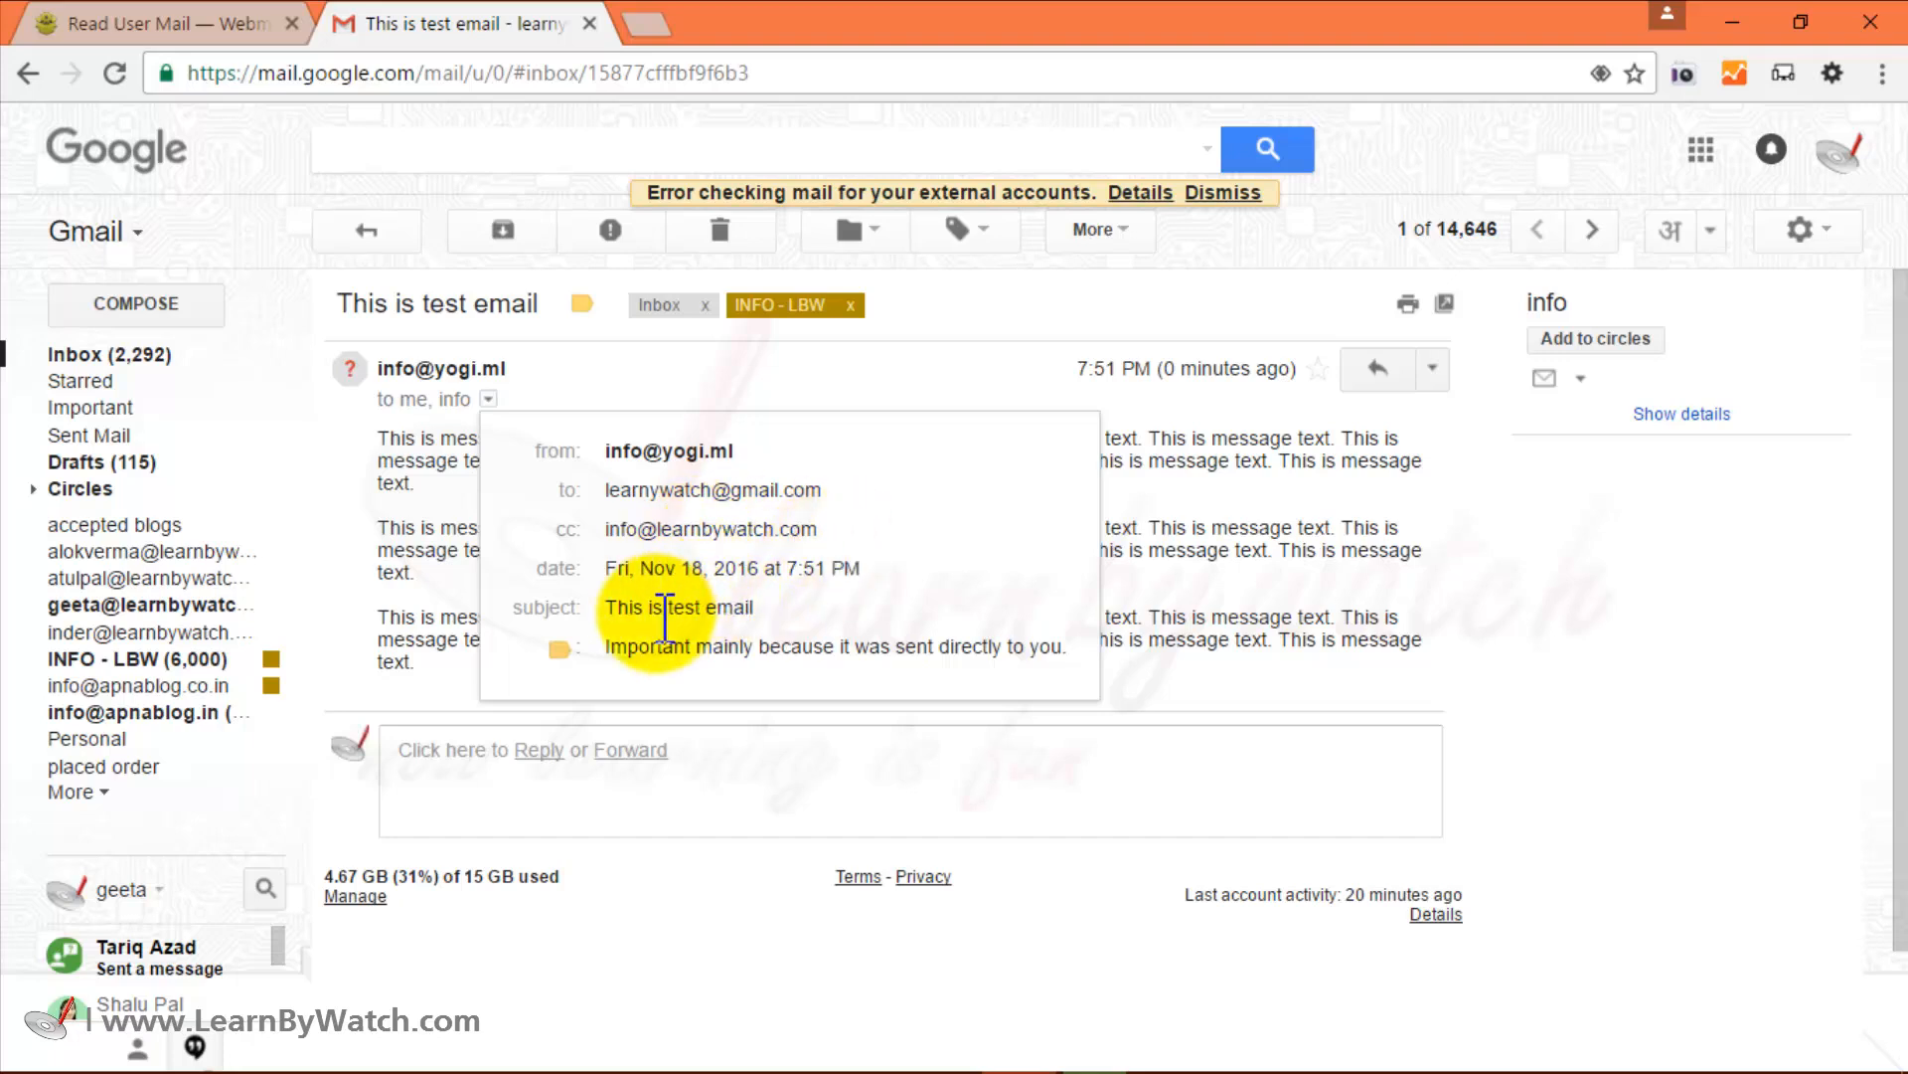
click(1193, 495)
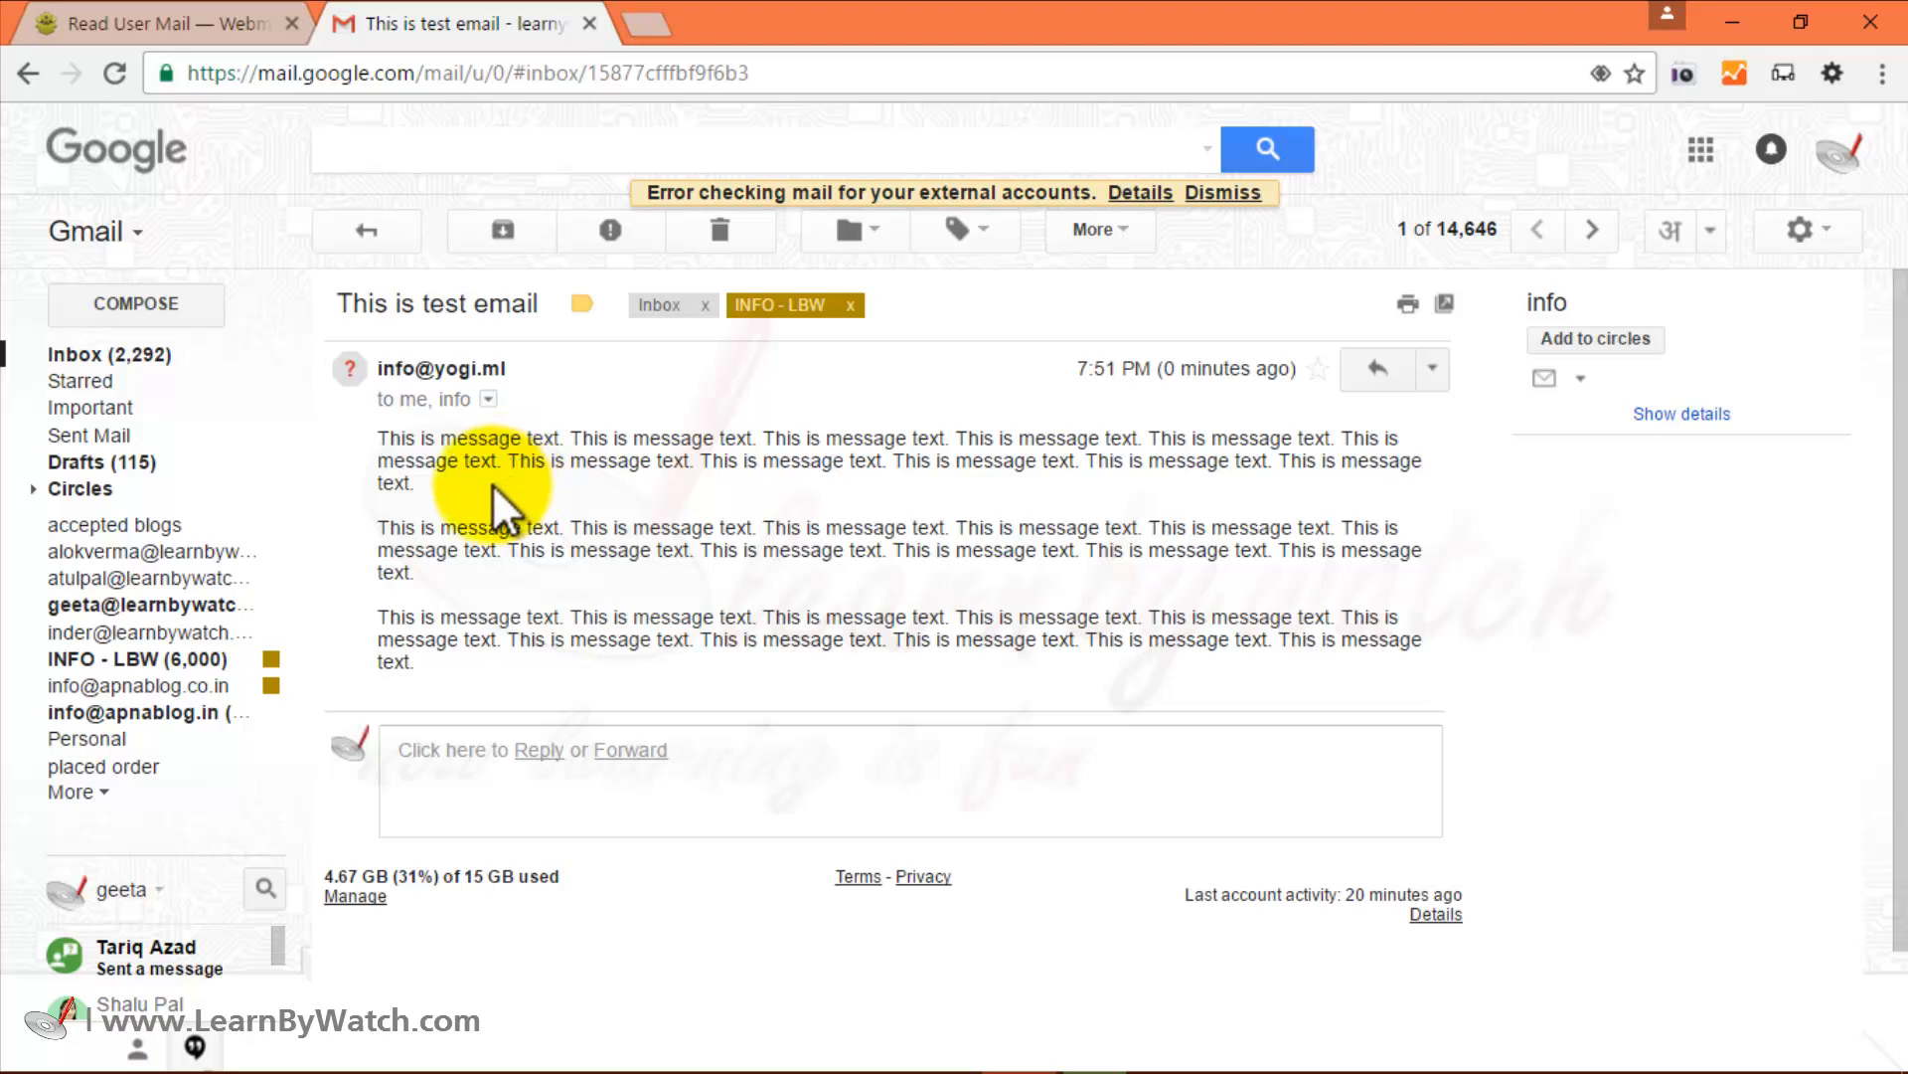
Return to the Gmail inbox list and switch back to the Virtualmin tab.
click(149, 359)
click(195, 30)
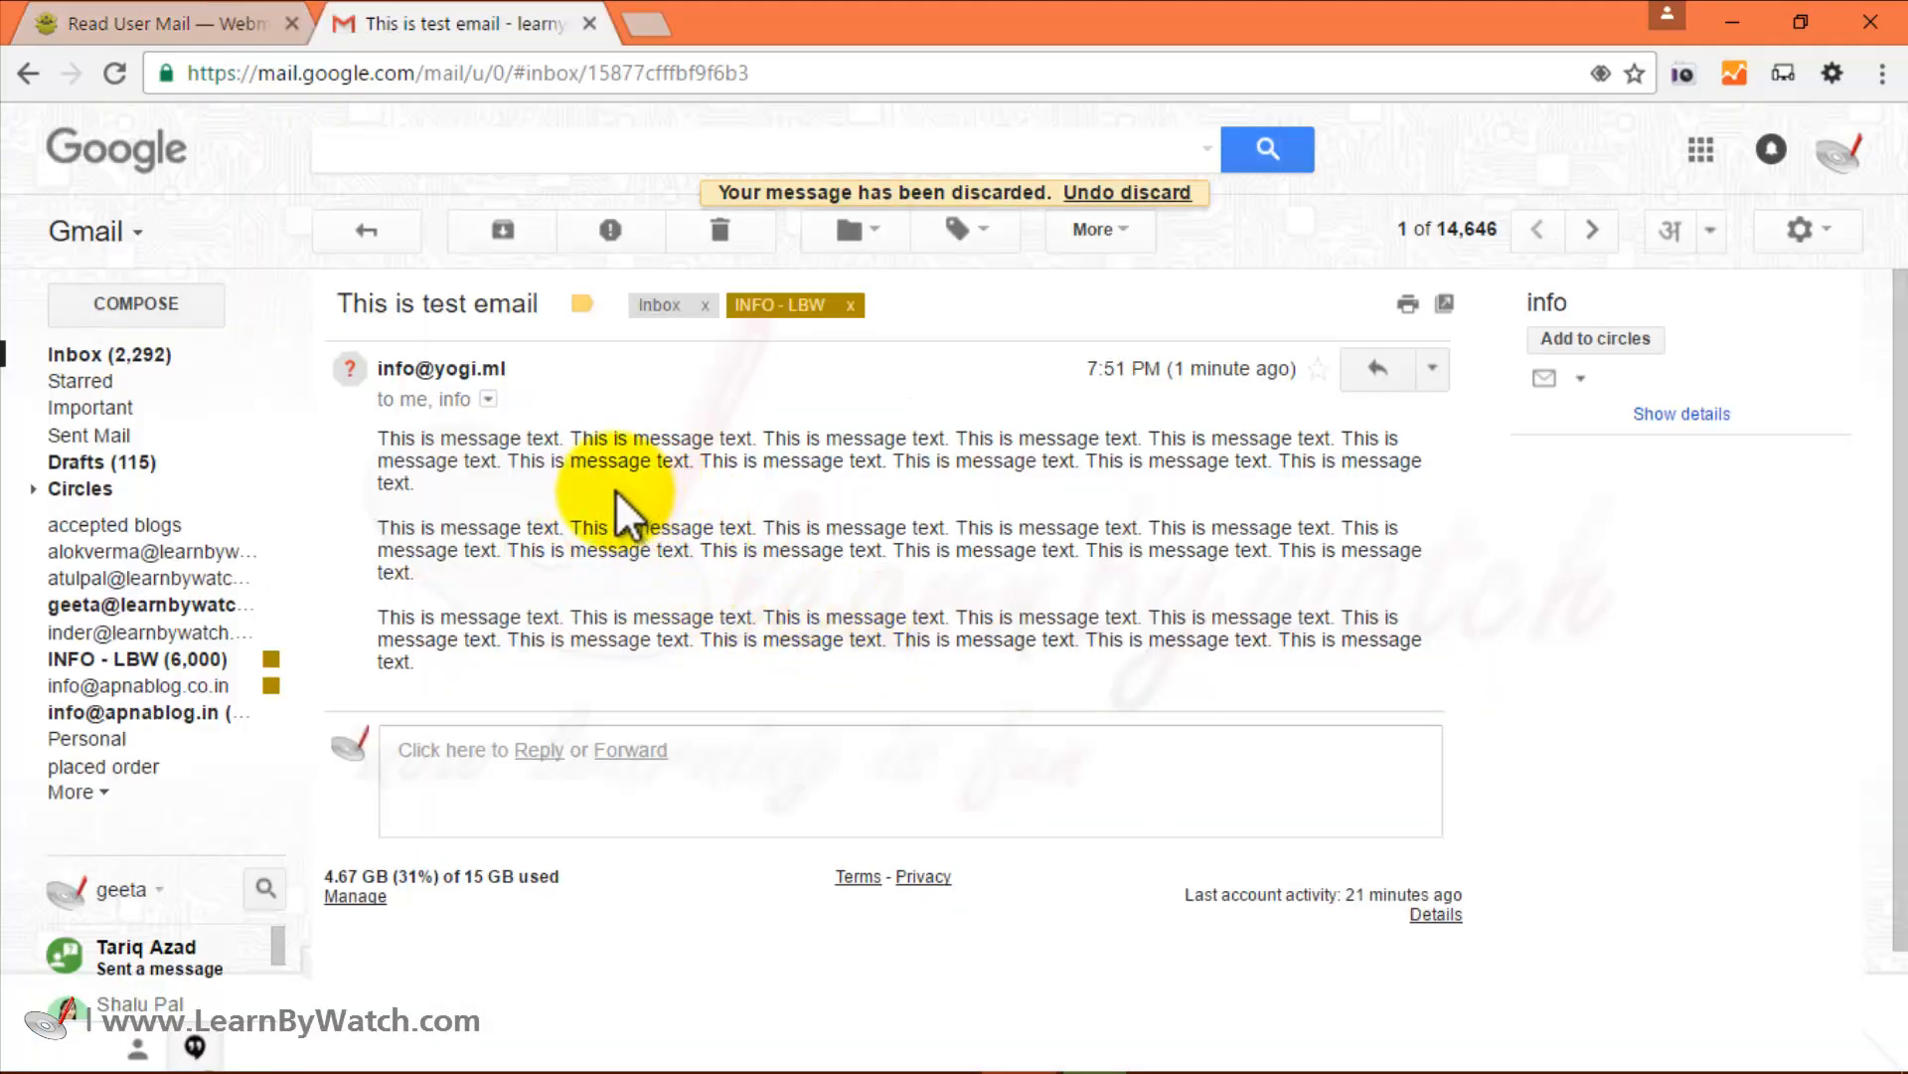
mouse_move(428, 368)
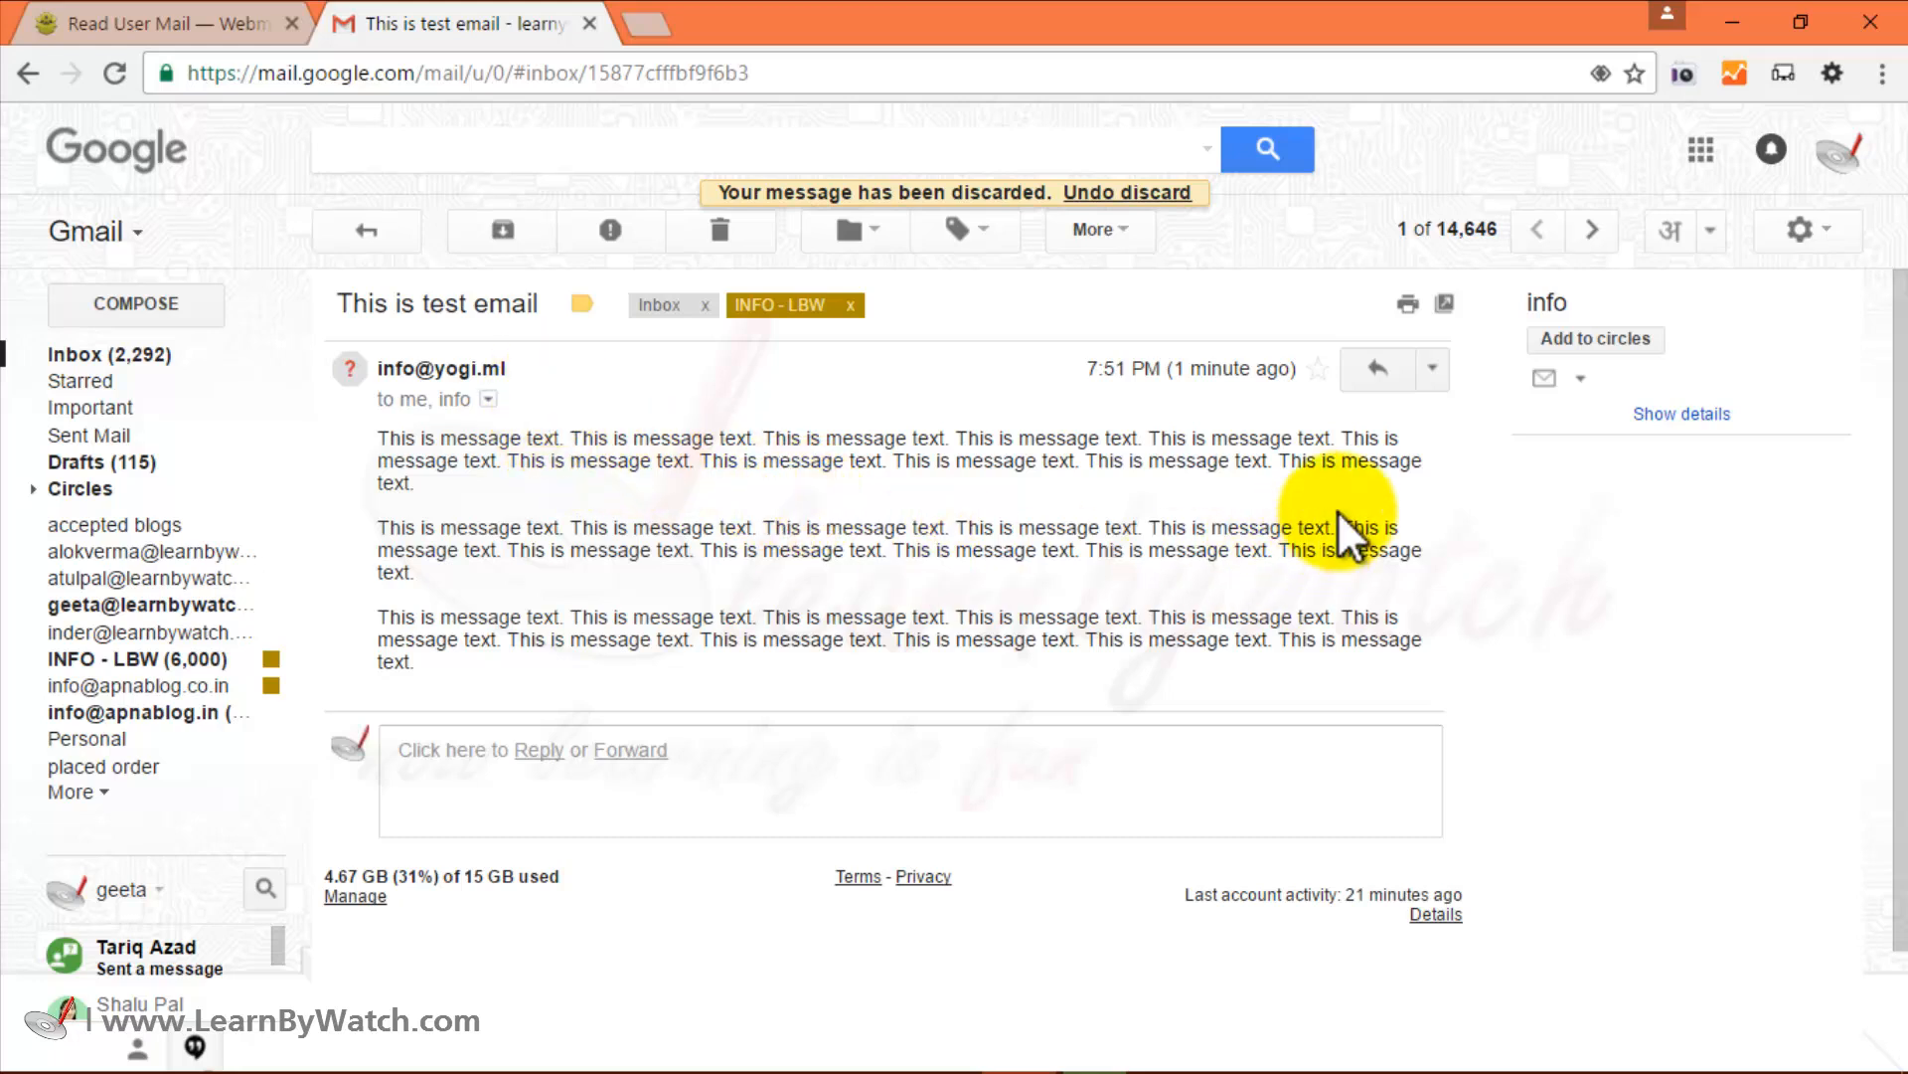
Reply 'Thanks for your email.' from the Gmail account address, send it, and return to Virtualmin.
click(1367, 380)
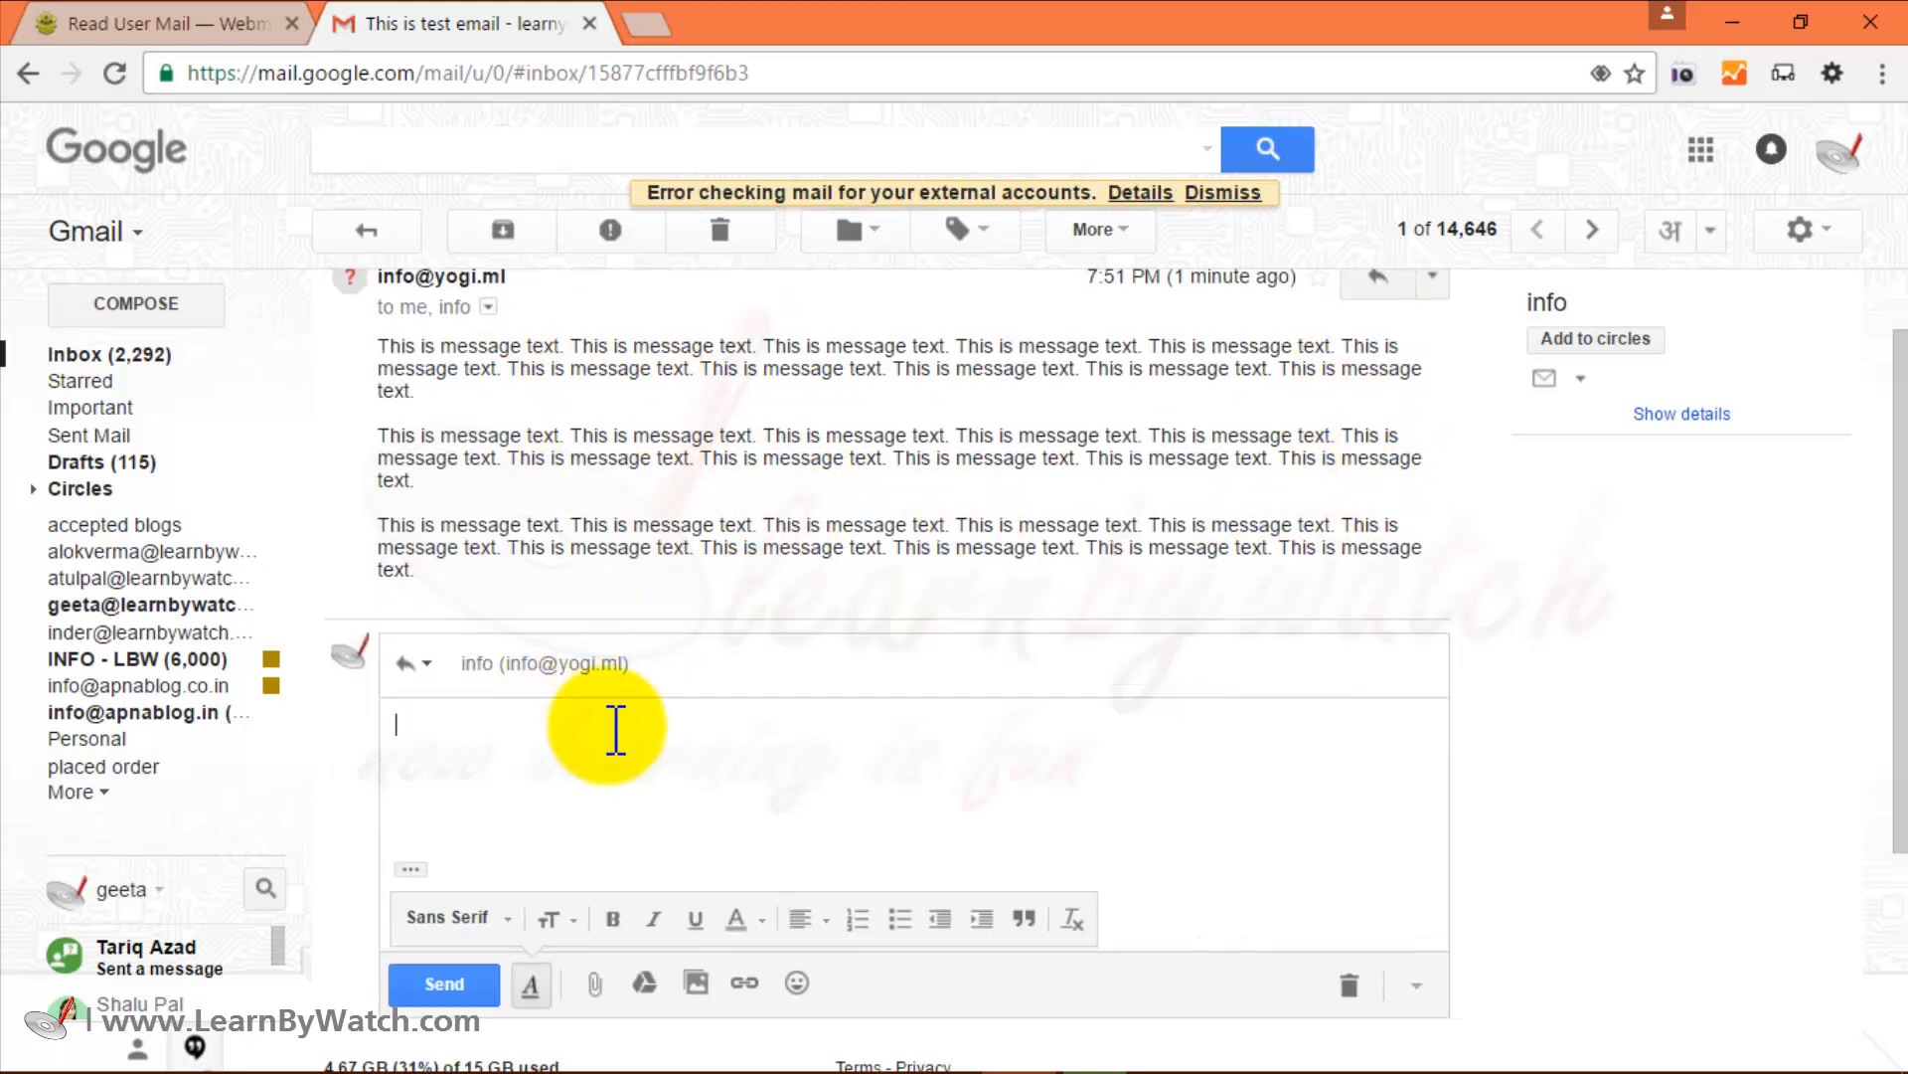
text(Thanks for your email.)
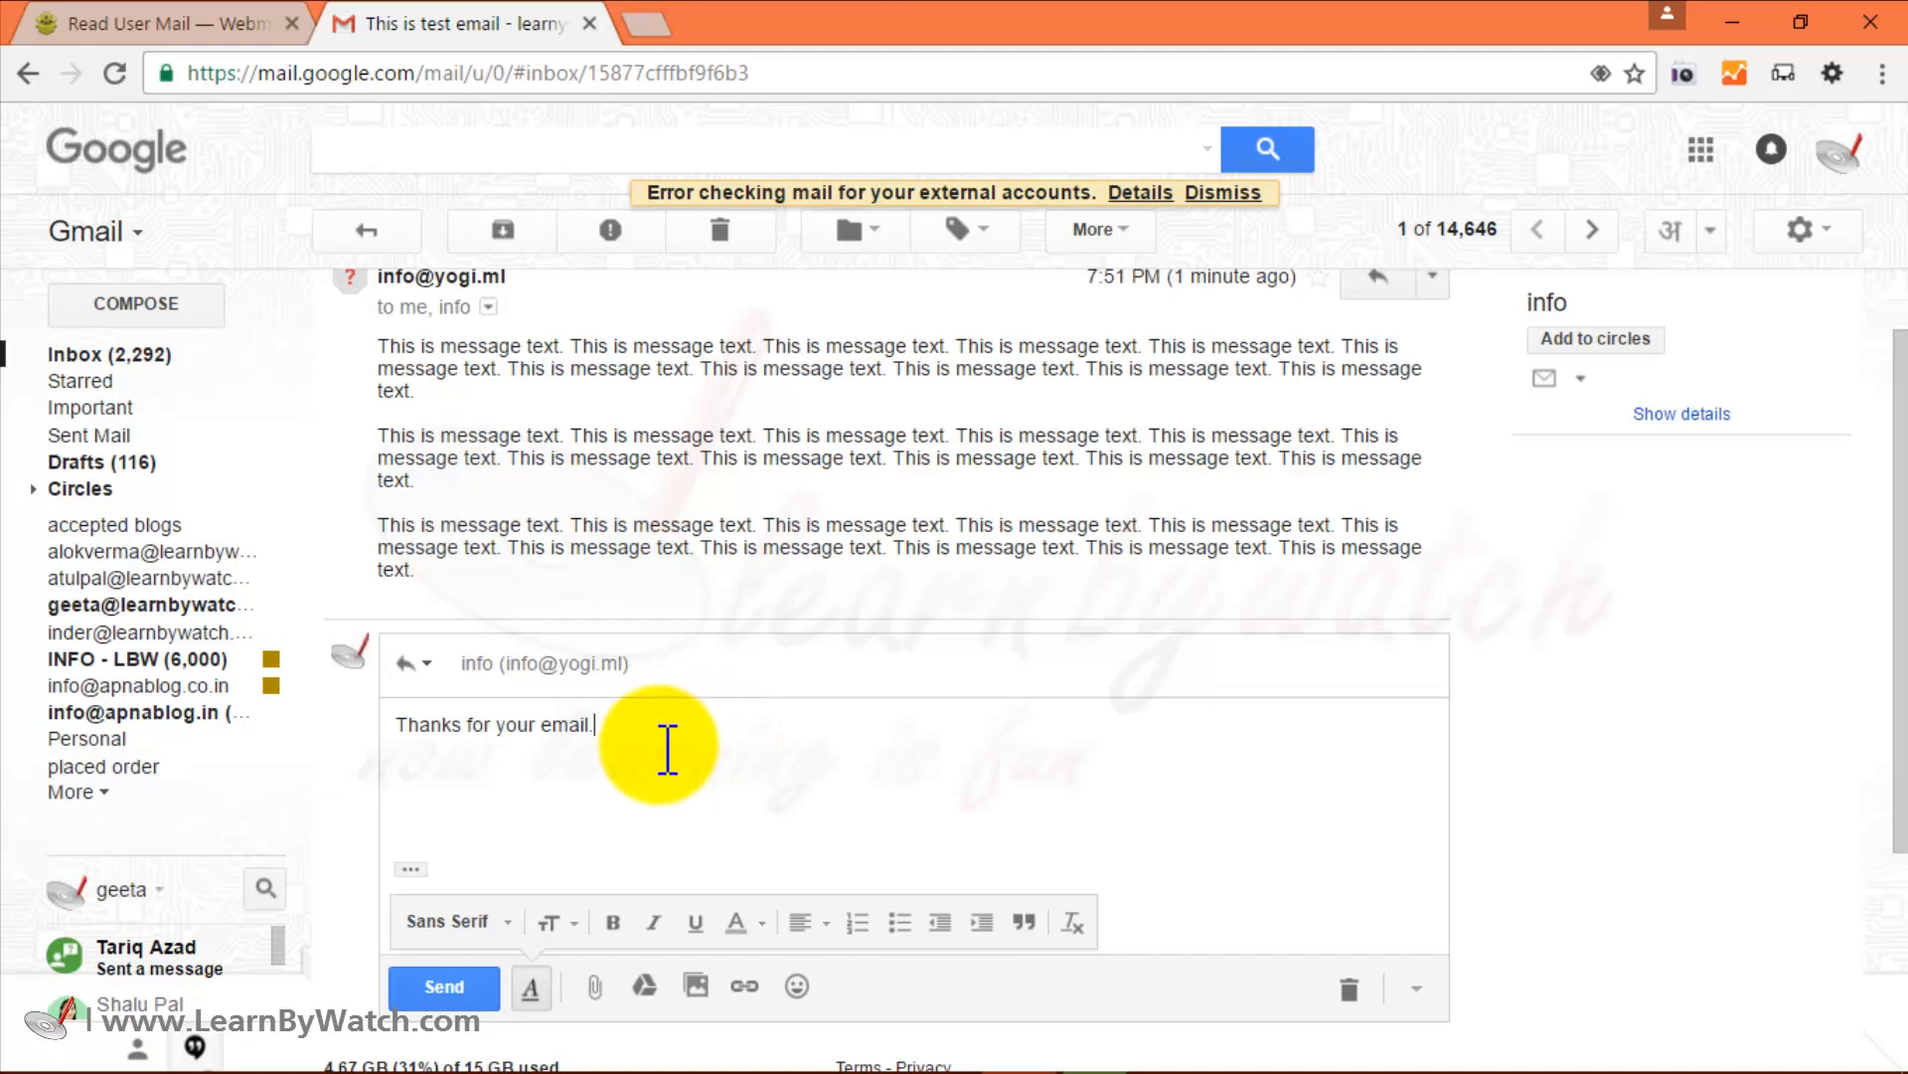
mouse_move(520, 664)
click(621, 666)
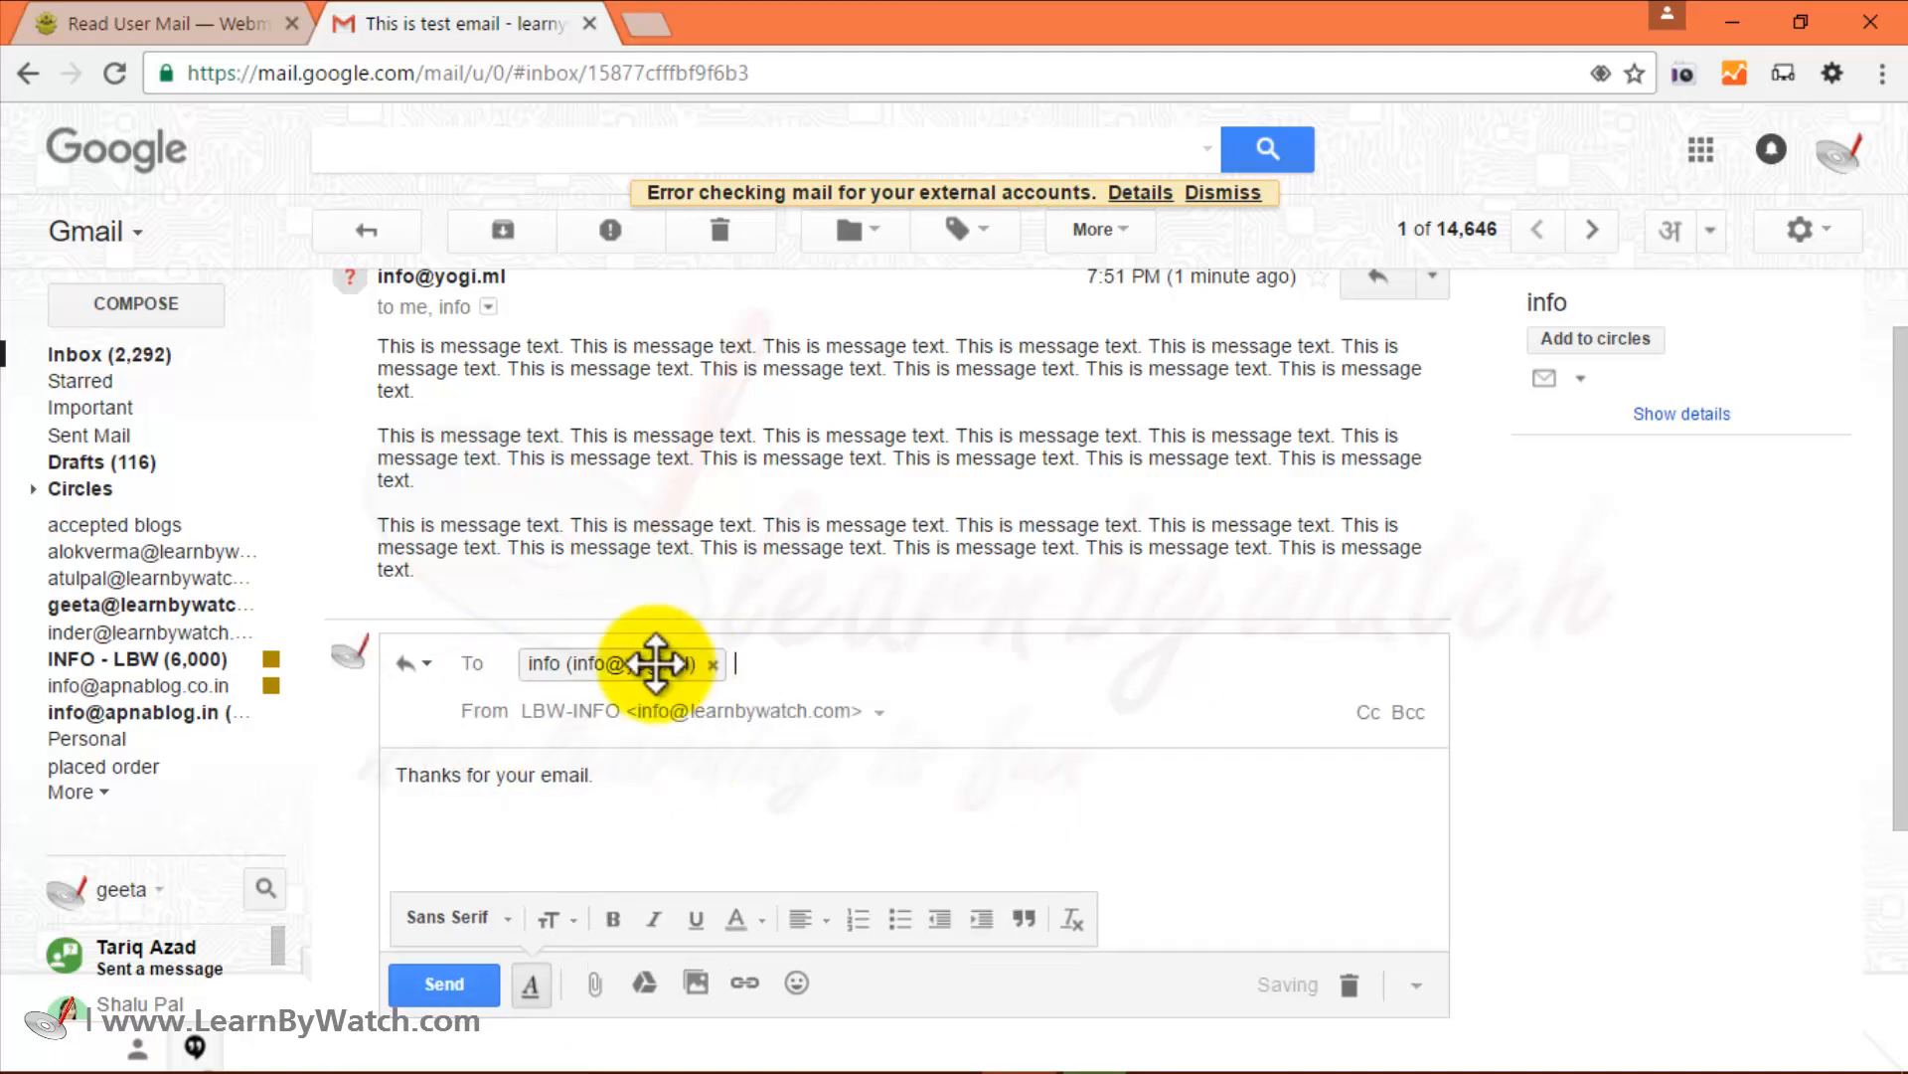
click(717, 716)
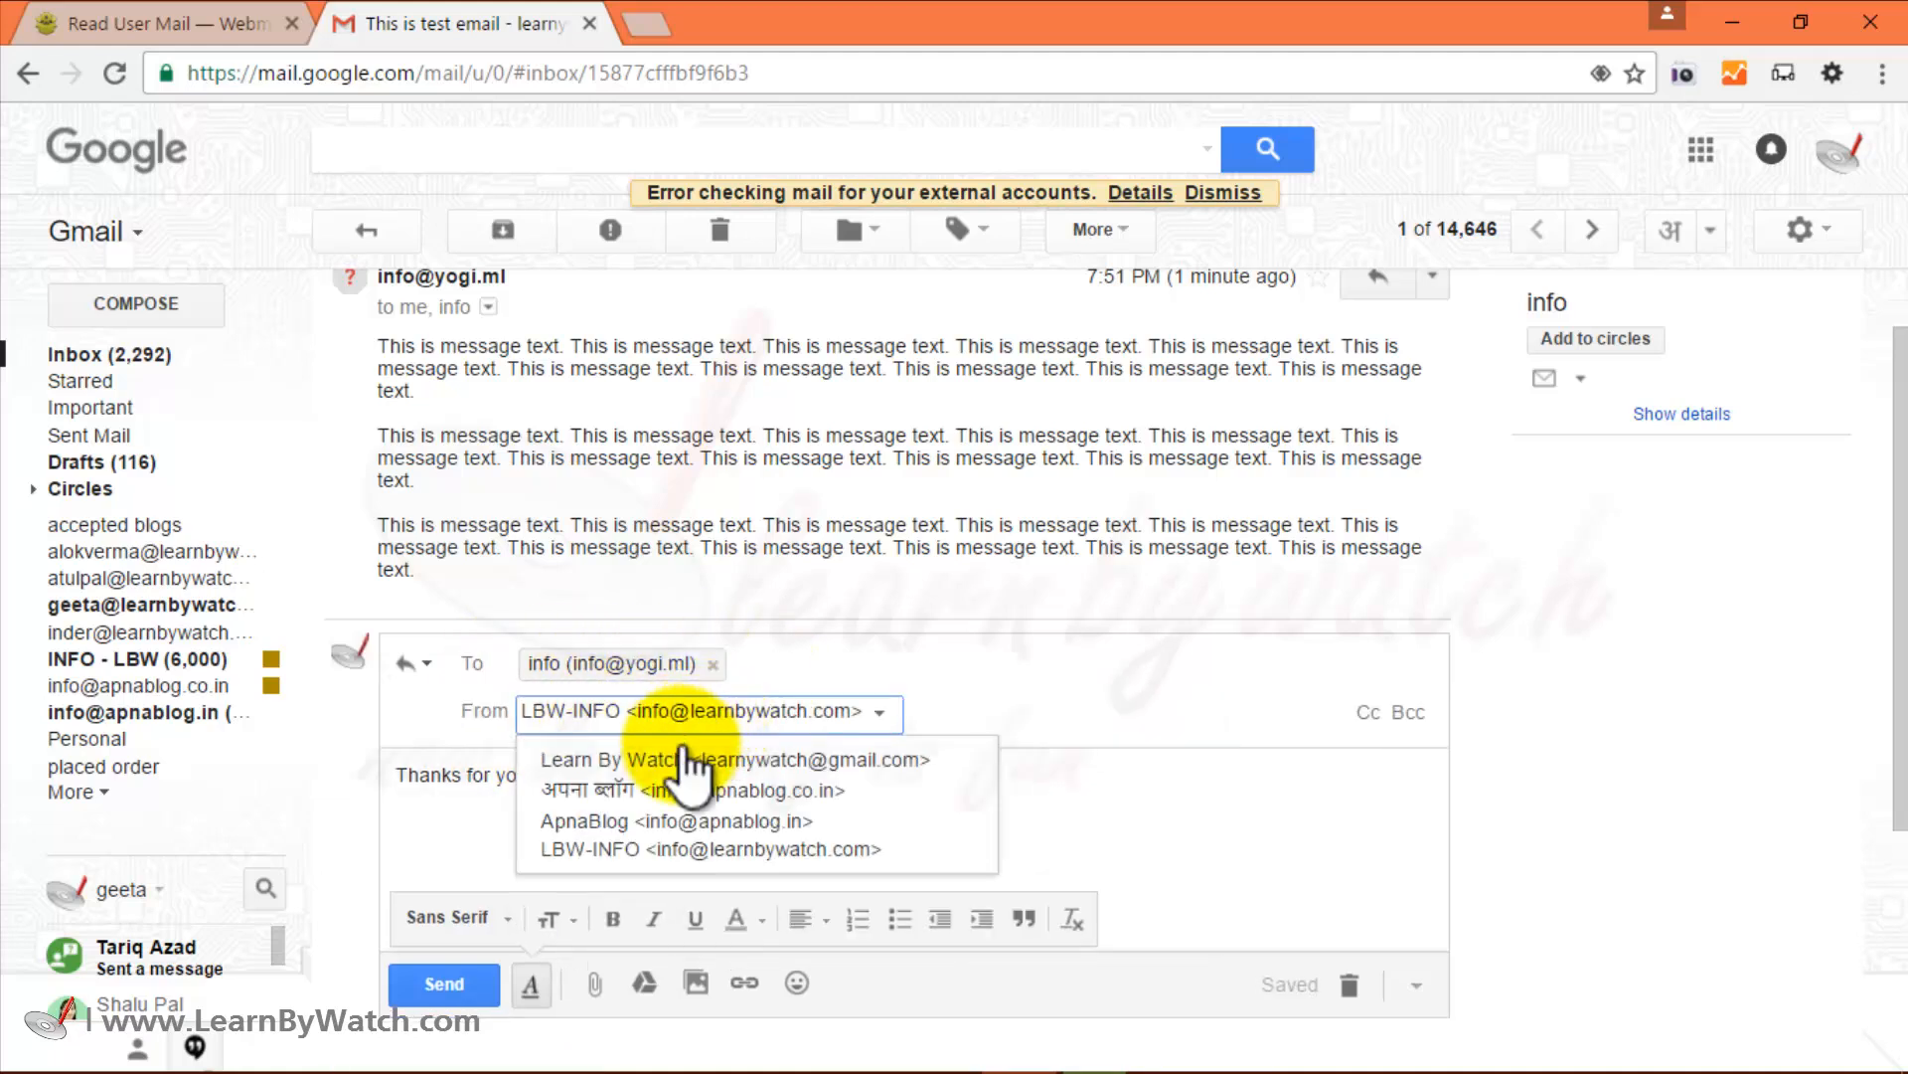
click(737, 759)
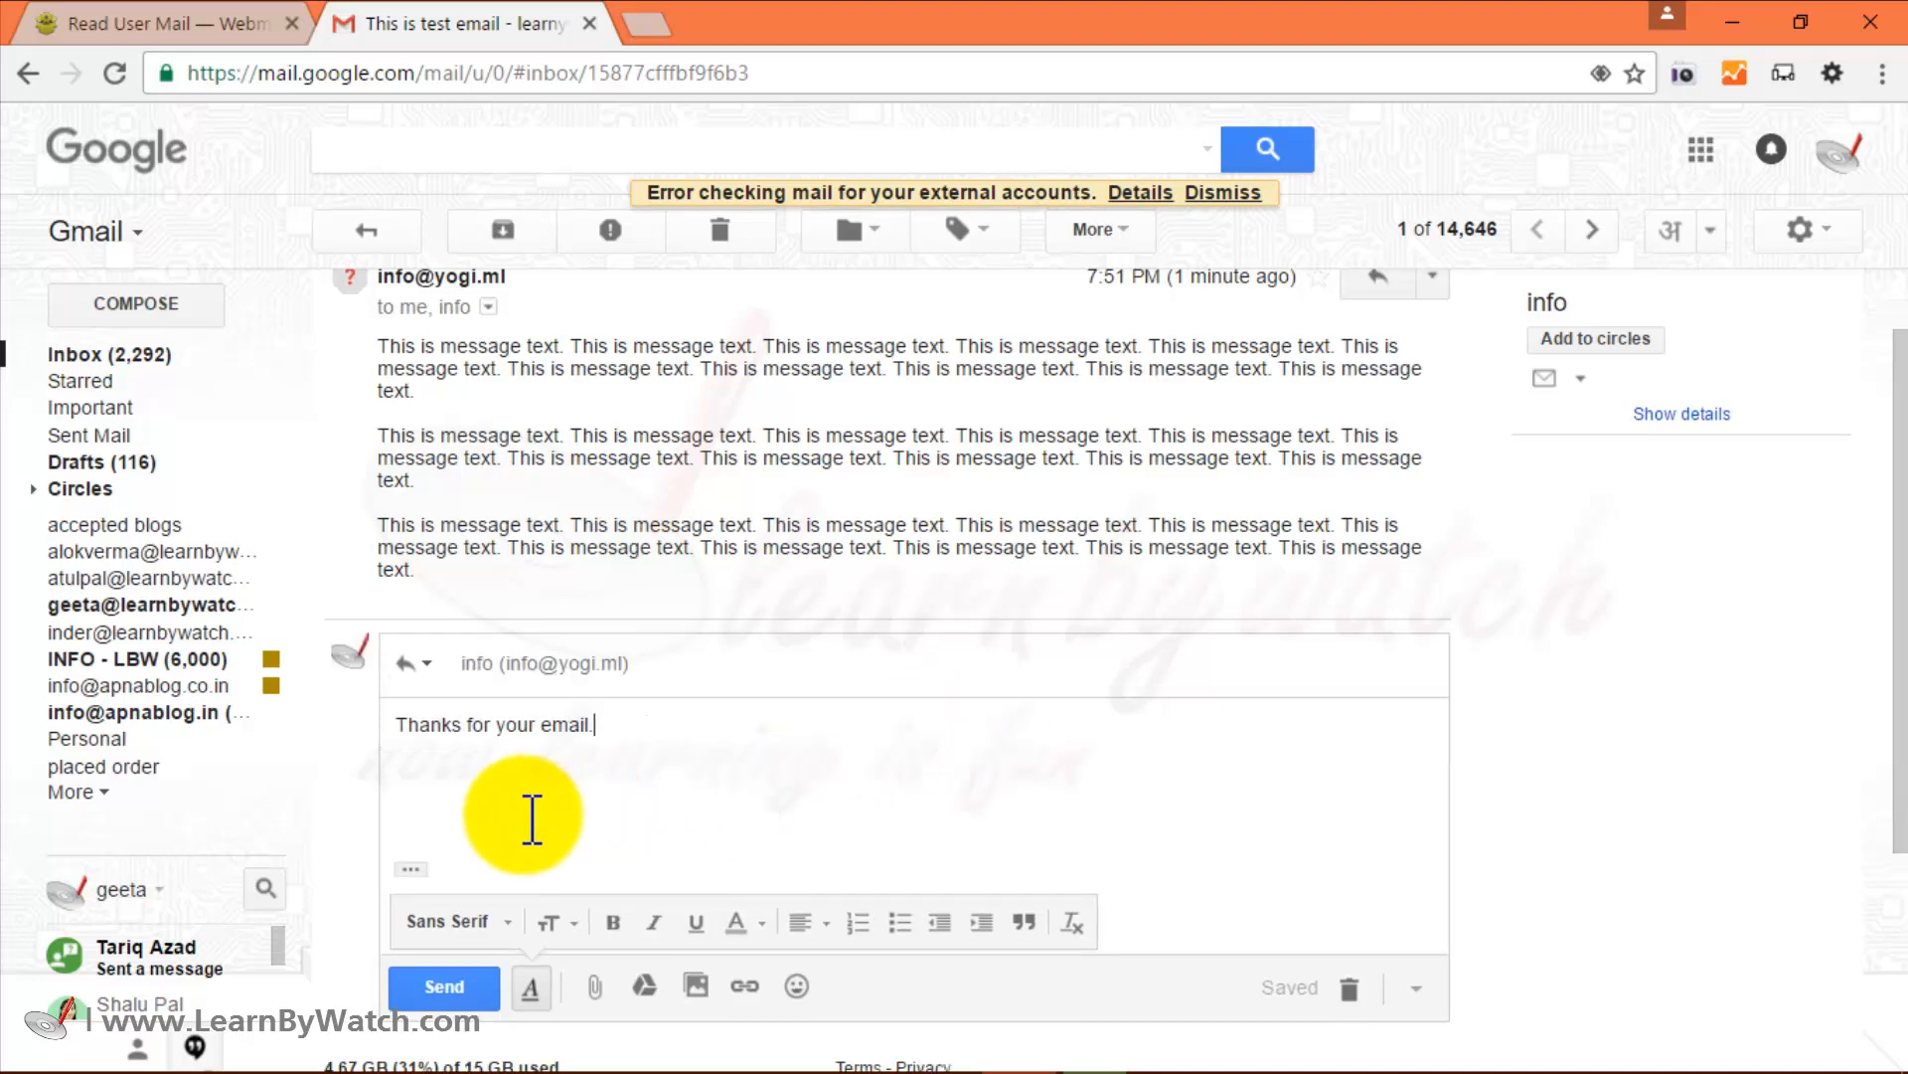
click(455, 986)
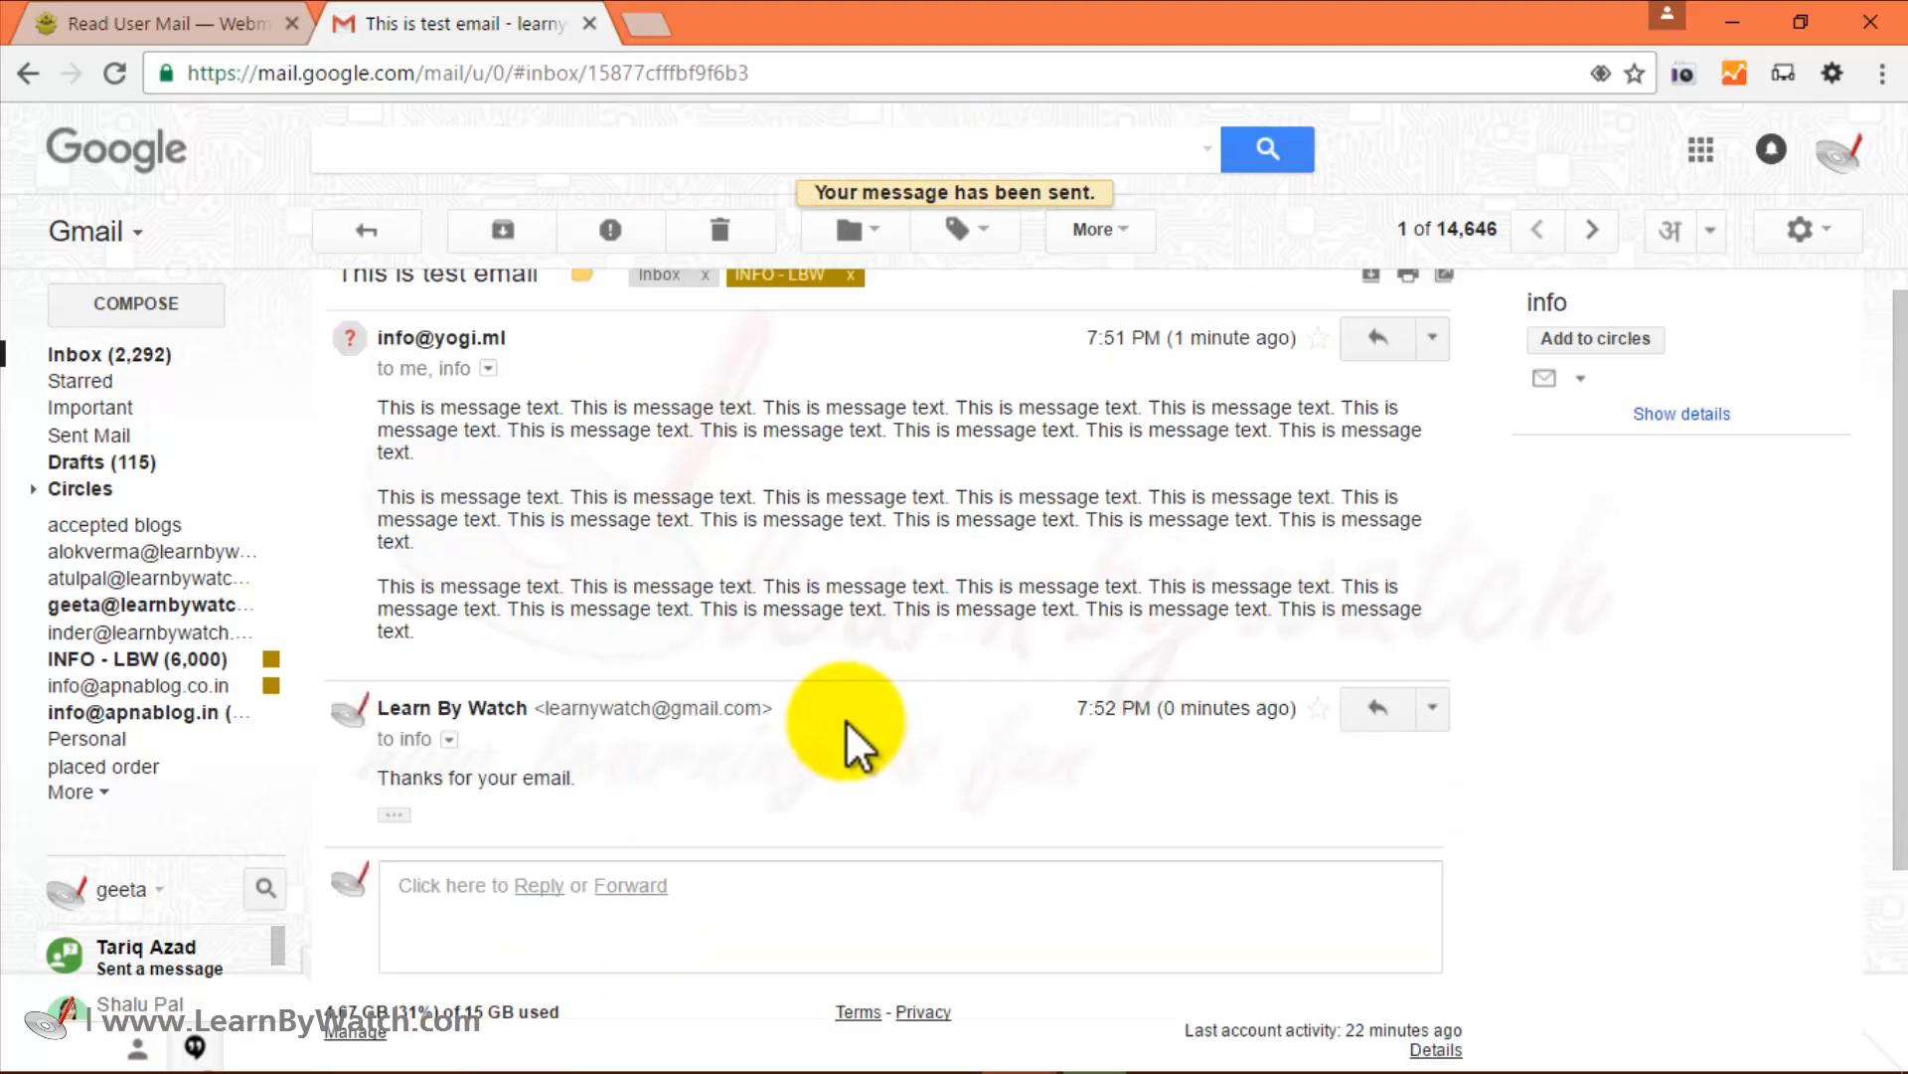
click(200, 21)
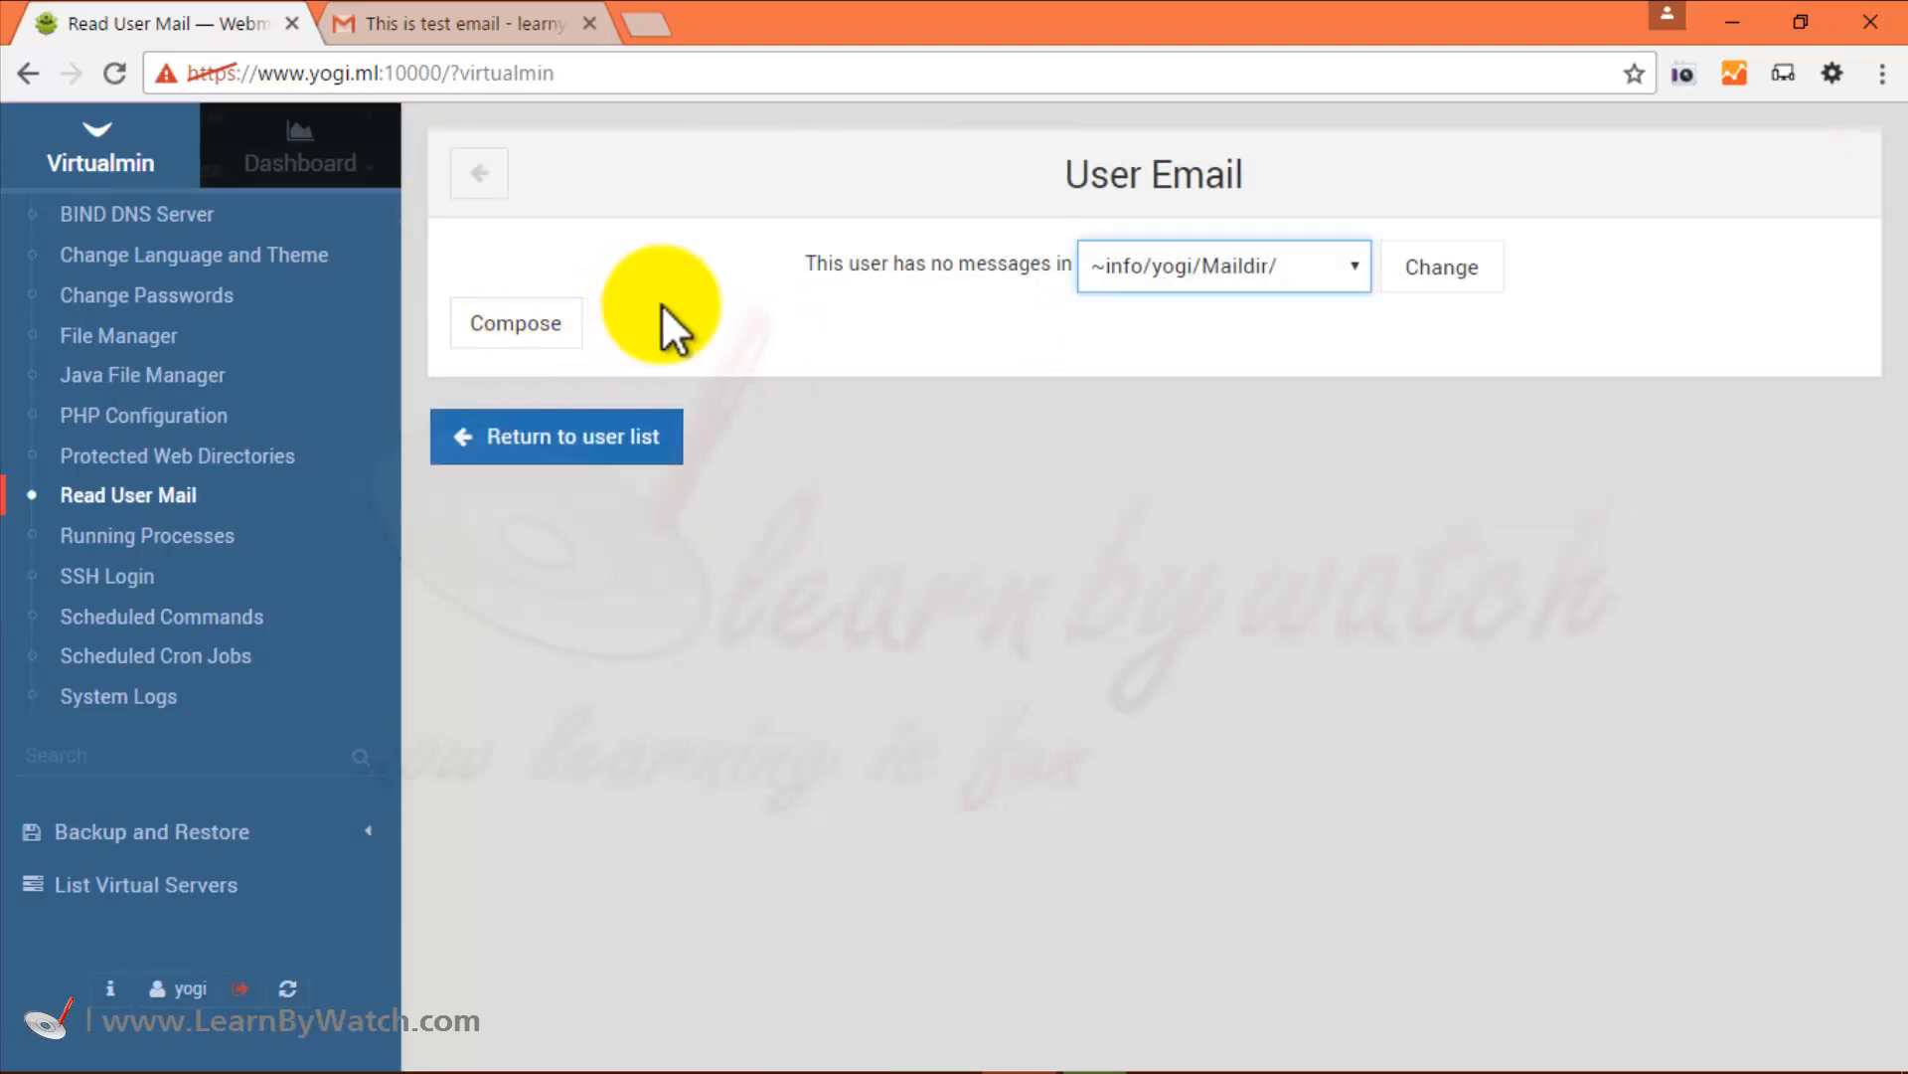
Refresh the info mailbox, then open the 'Re: This is test email' reply and read its headers and body.
click(153, 497)
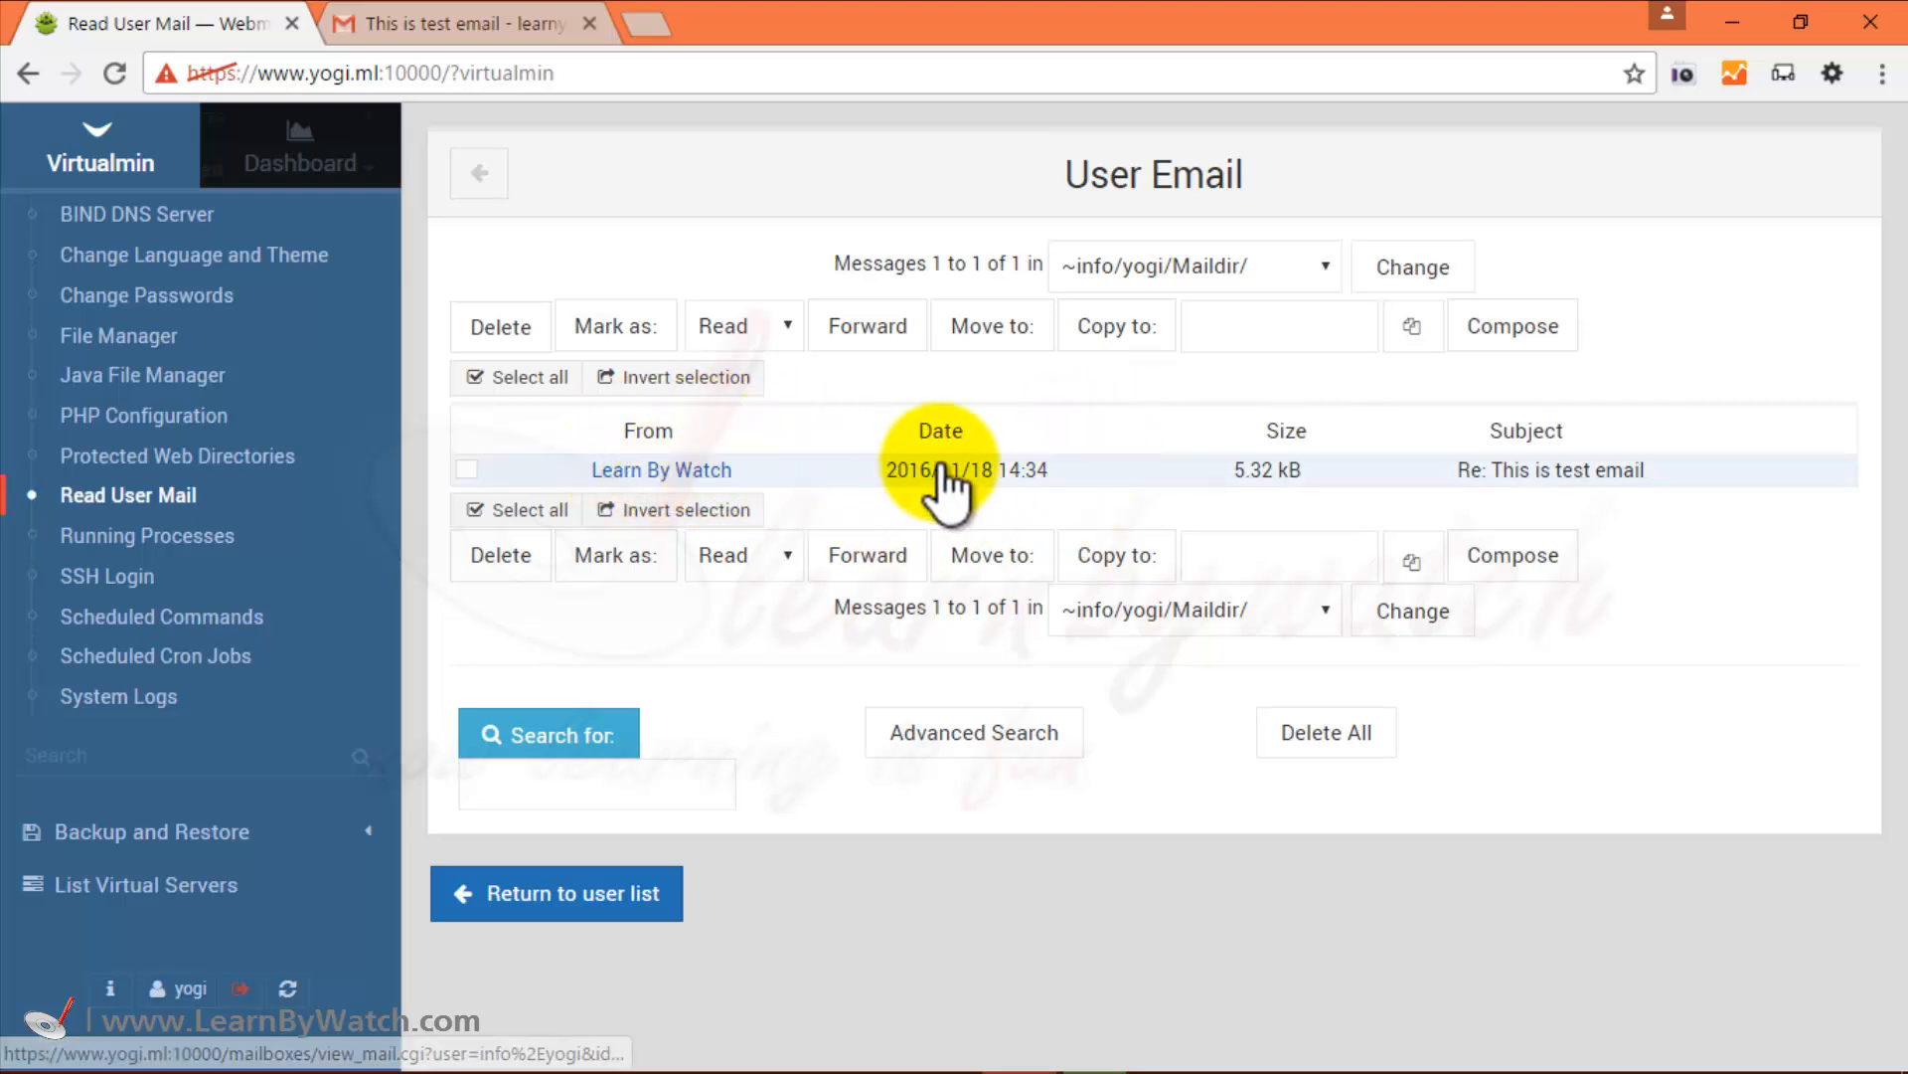
click(662, 479)
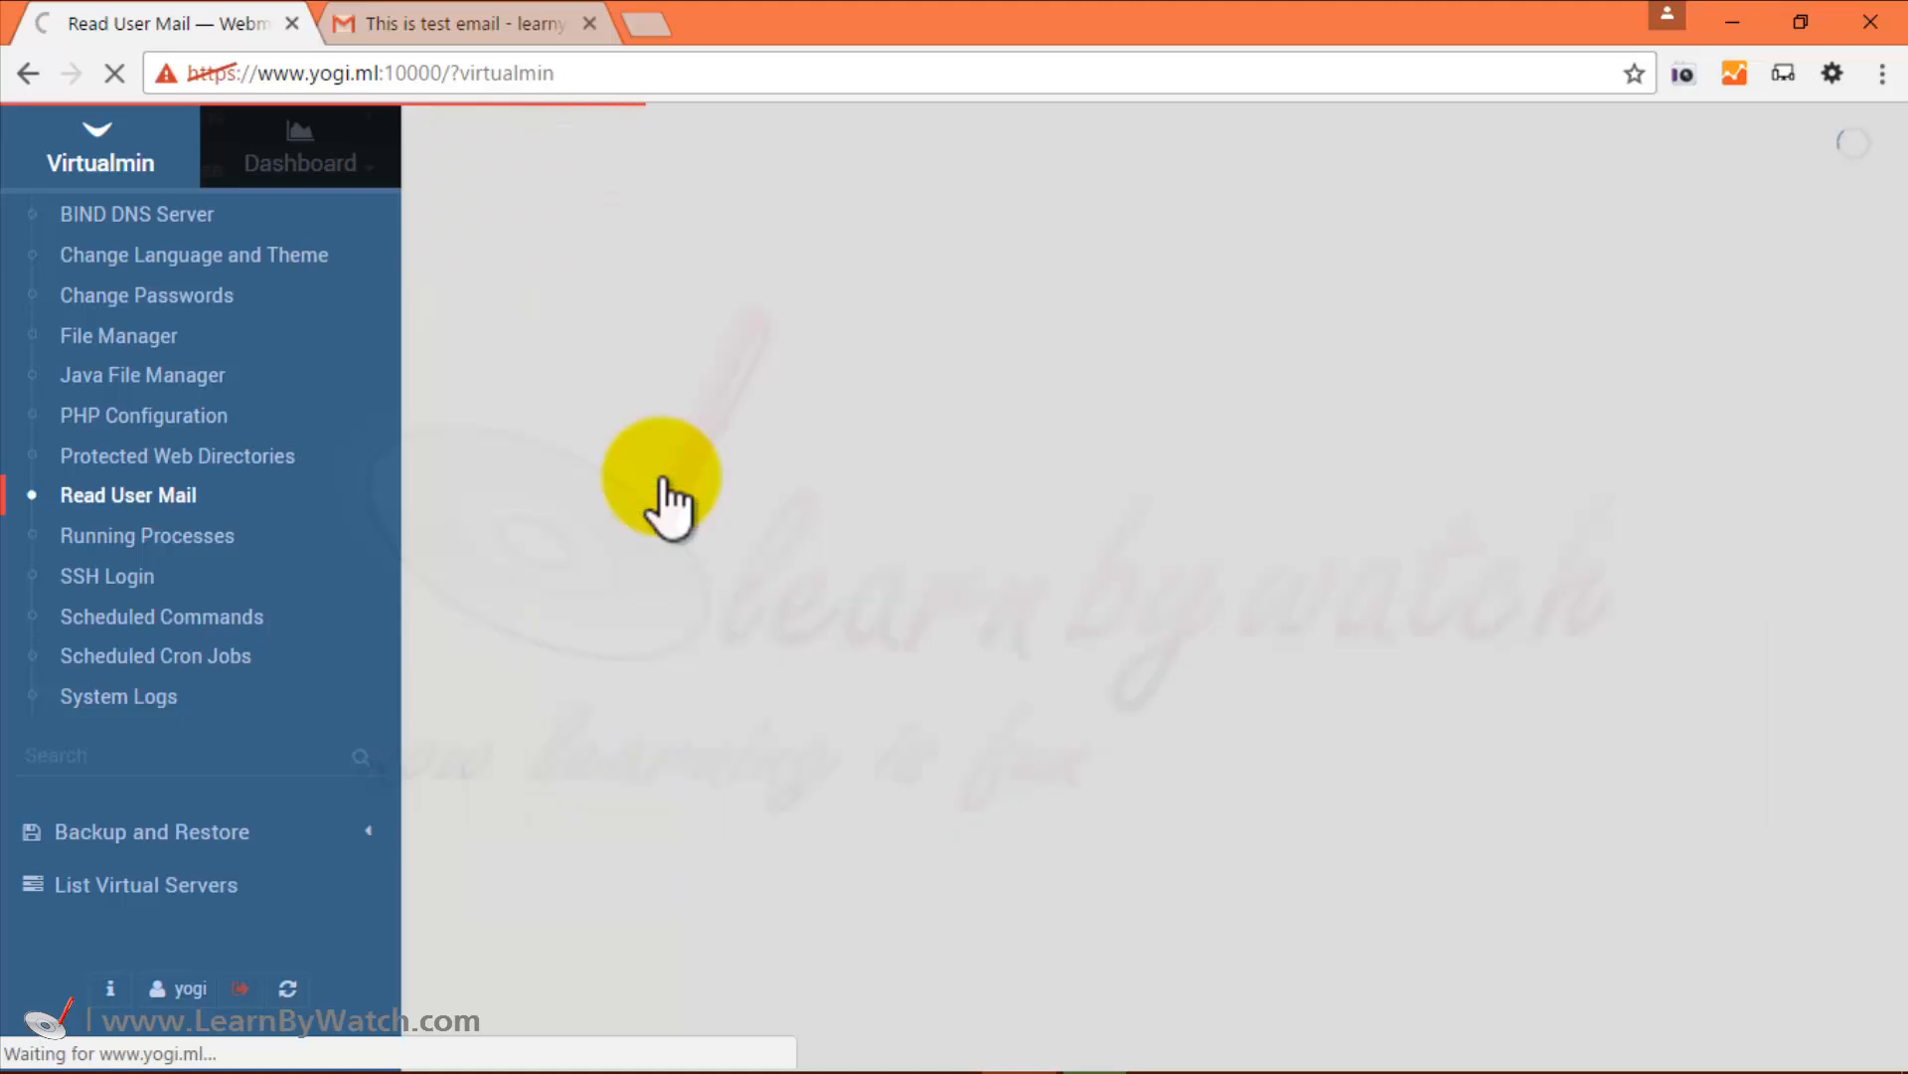
scroll(1315, 588, down, 5)
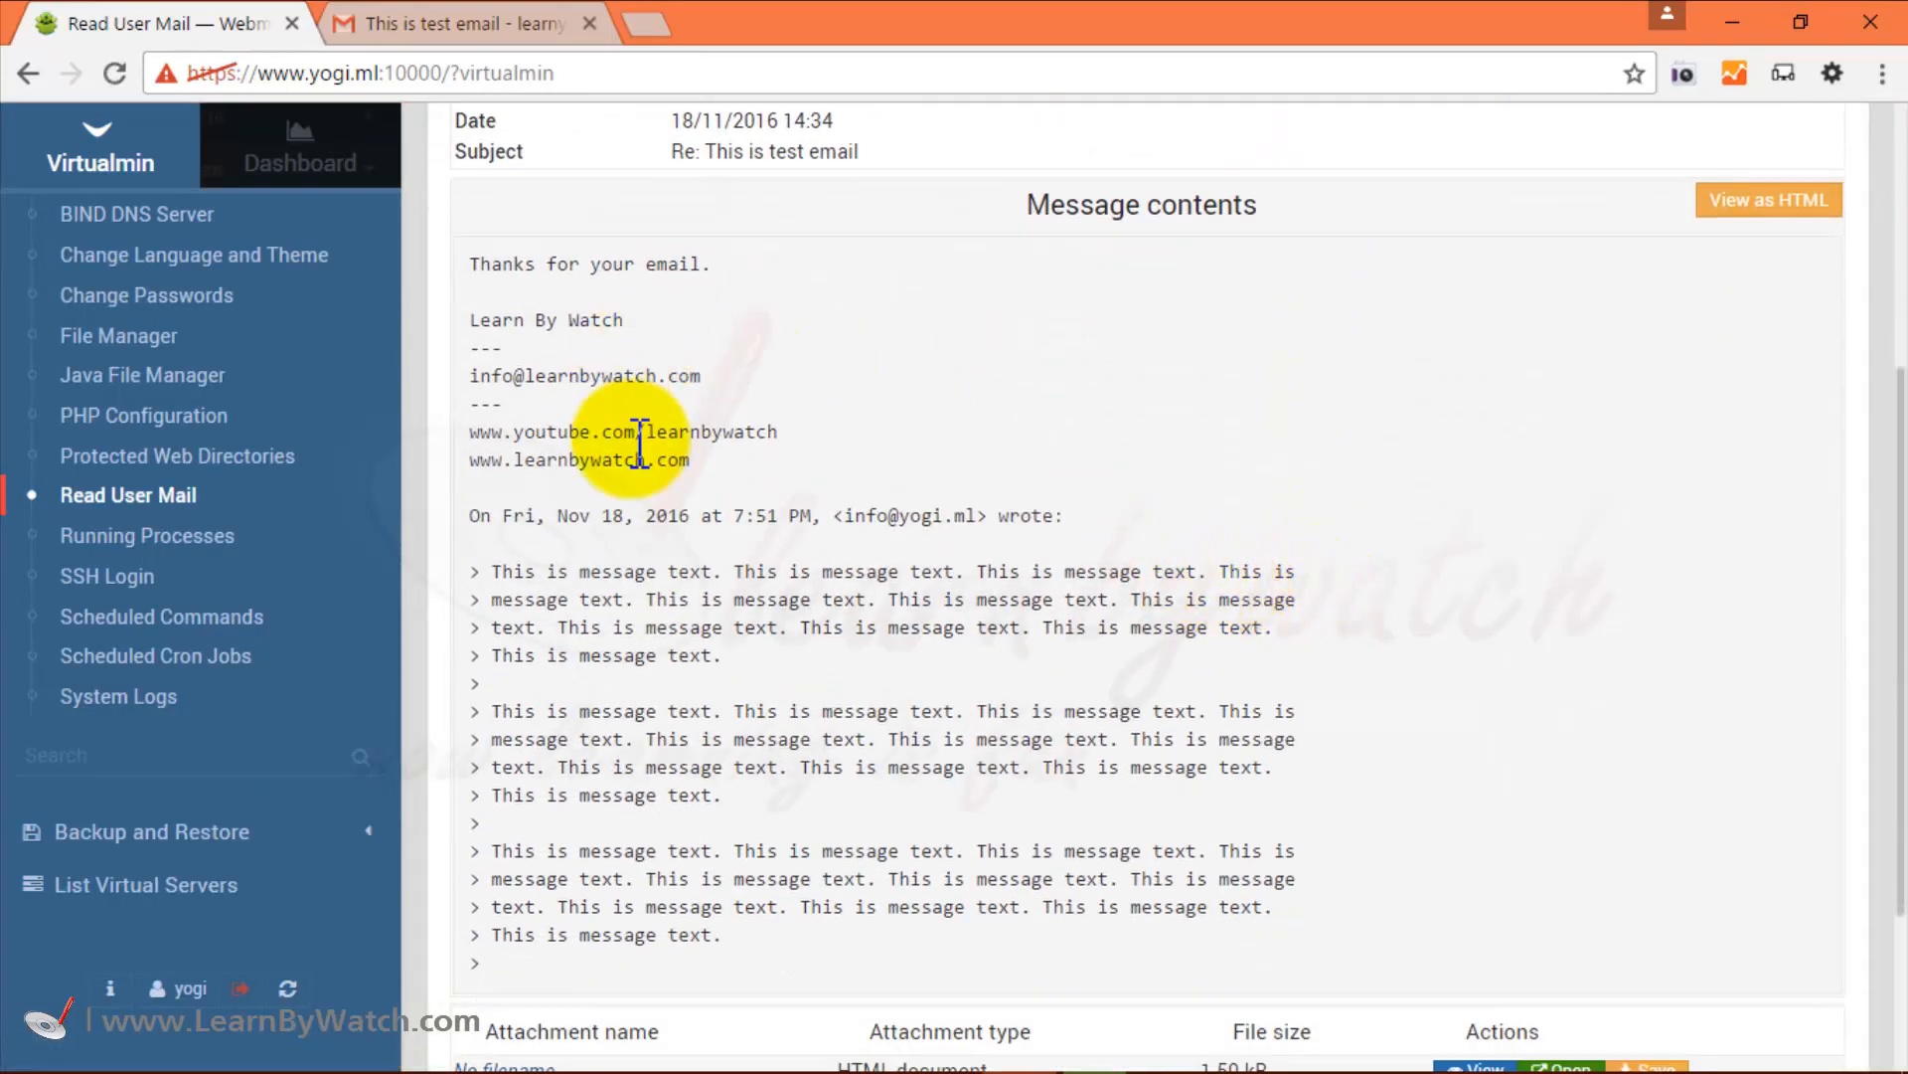
scroll(664, 492, down, 2)
scroll(580, 417, up, 3)
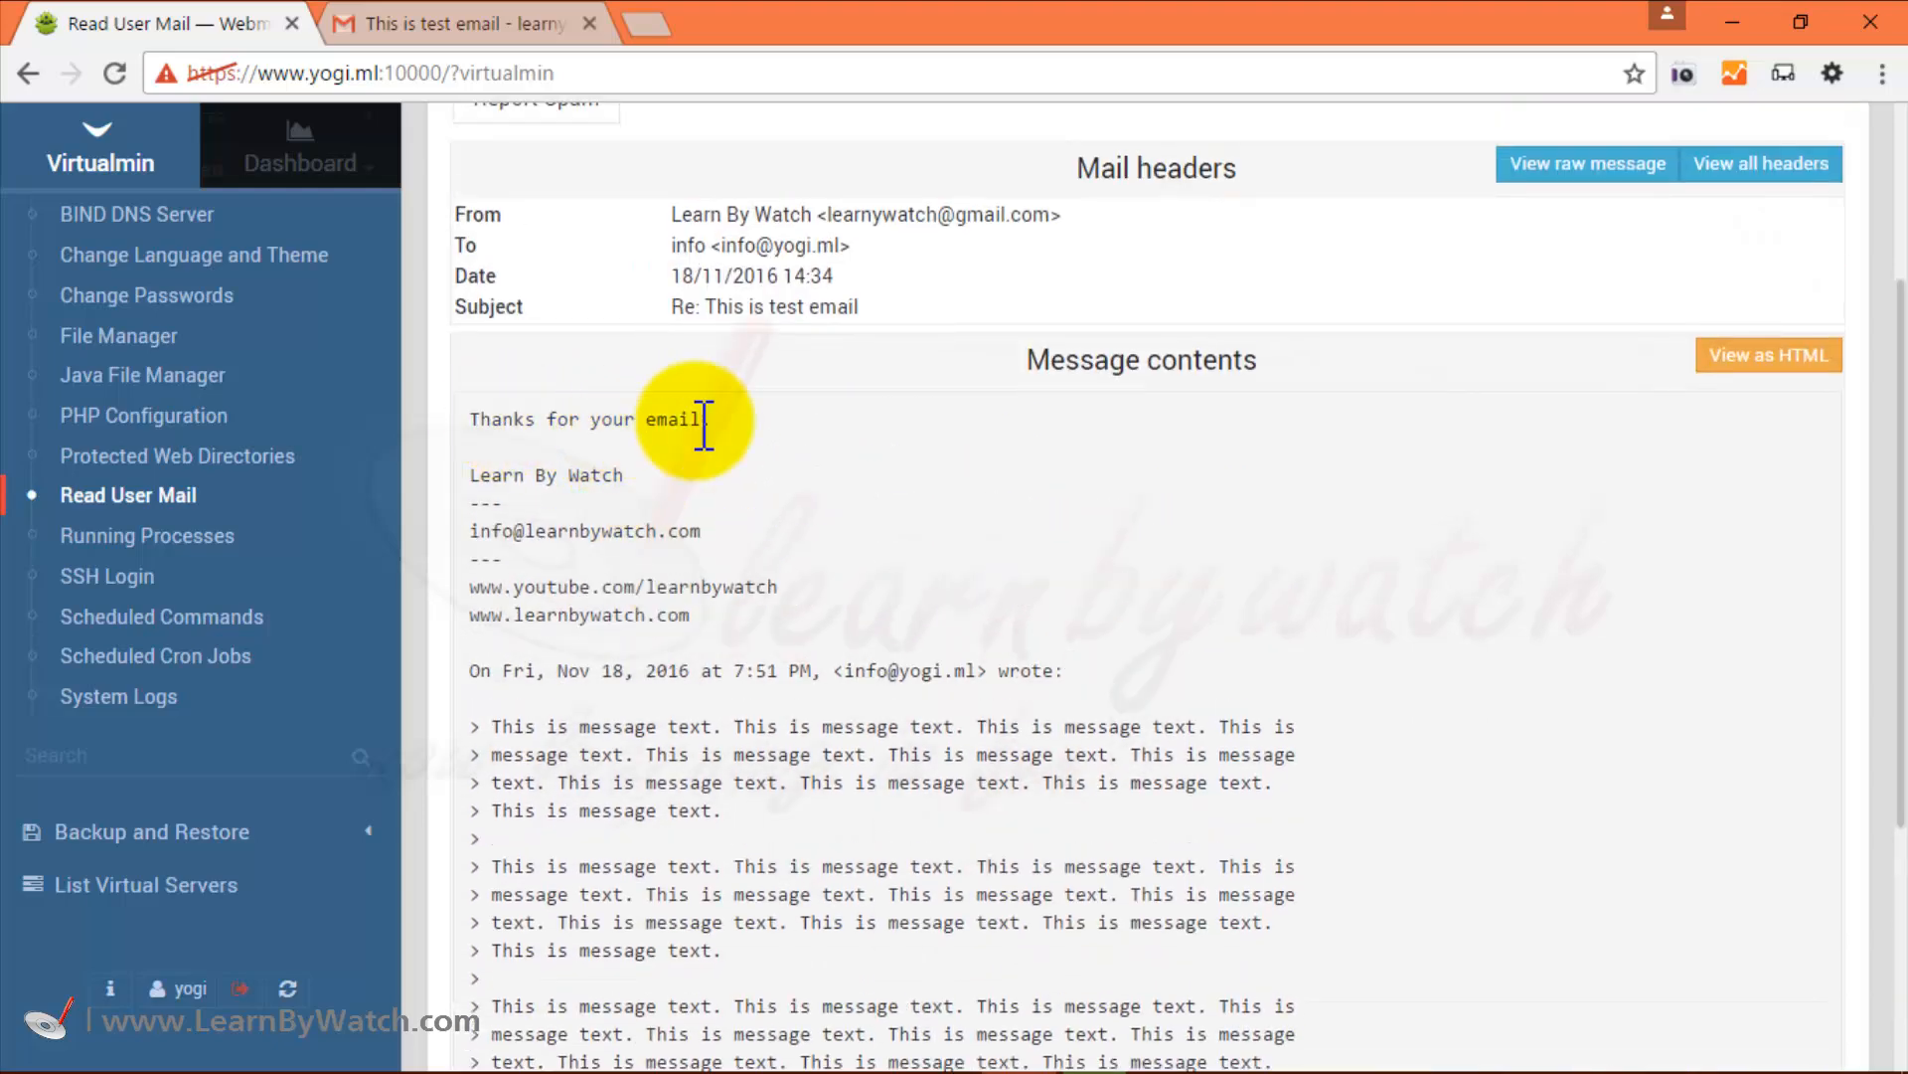
scroll(835, 468, down, 4)
scroll(778, 545, up, 7)
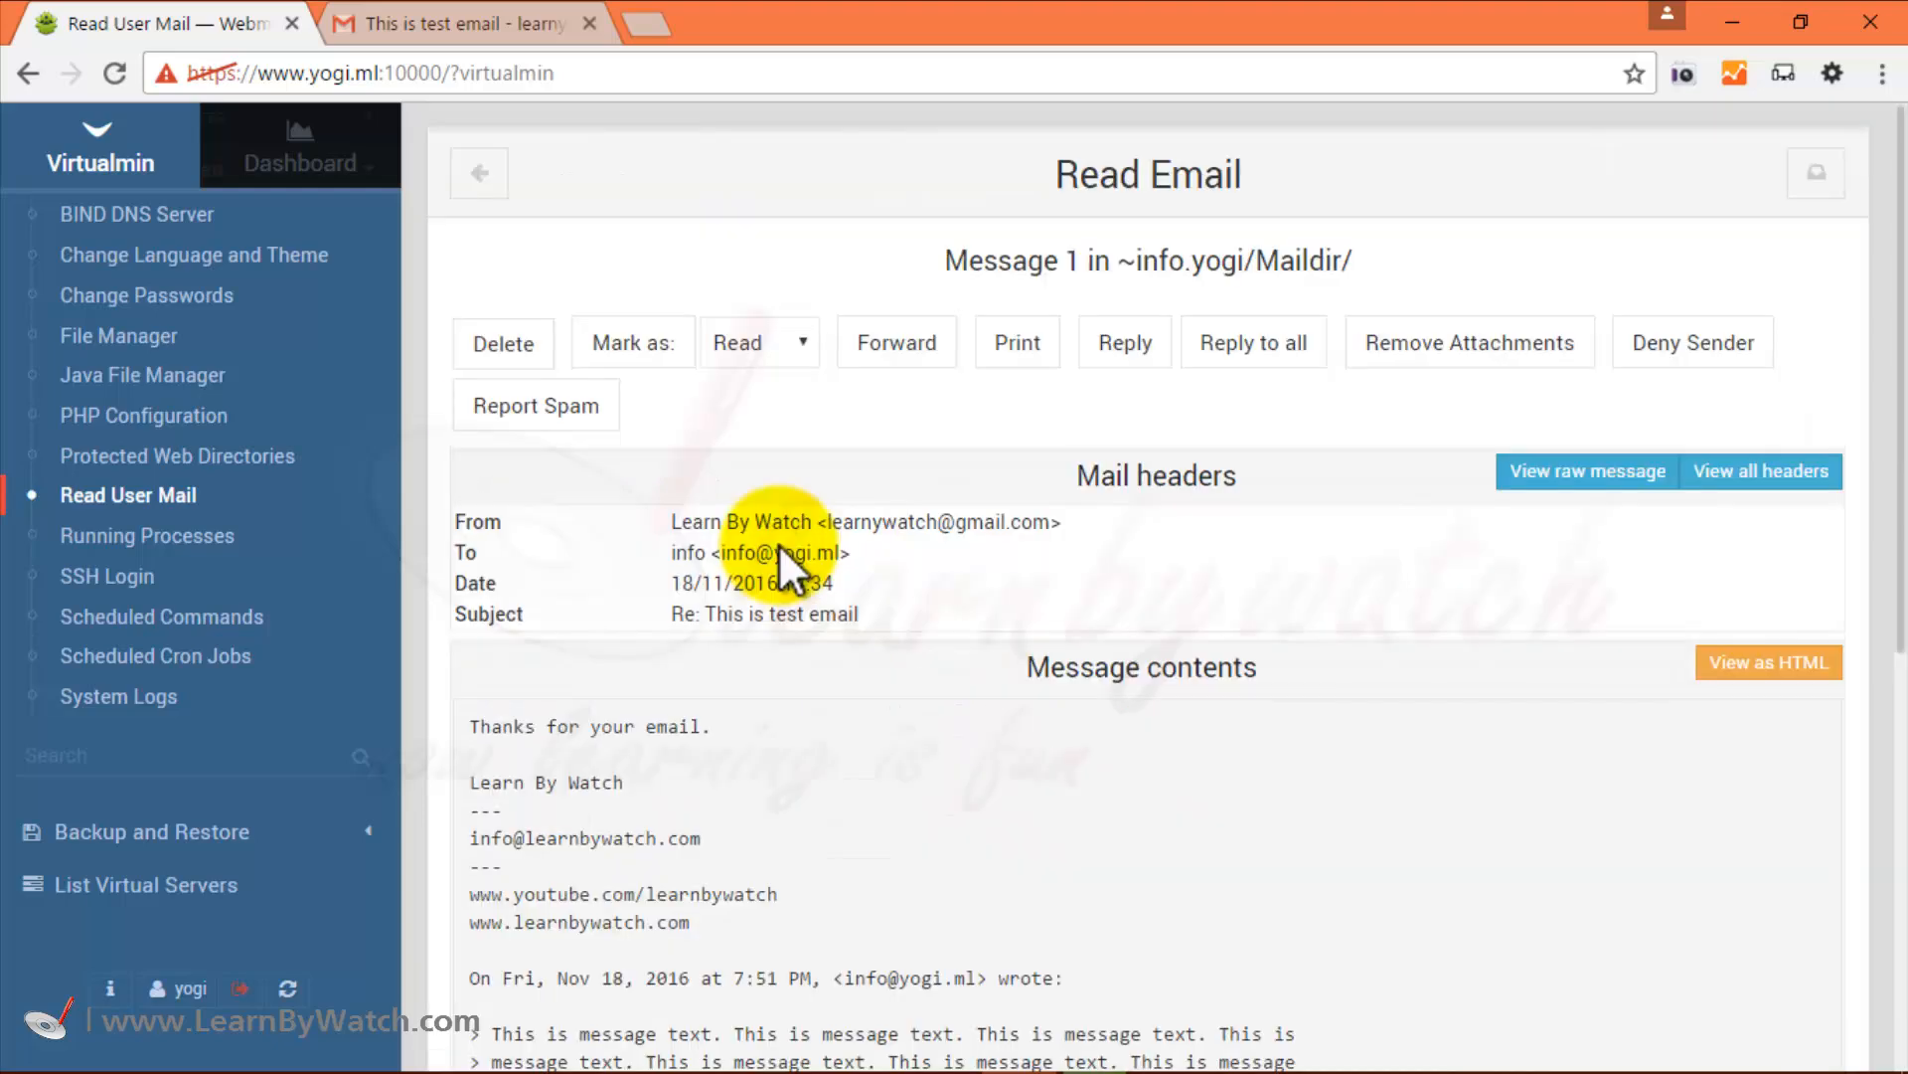